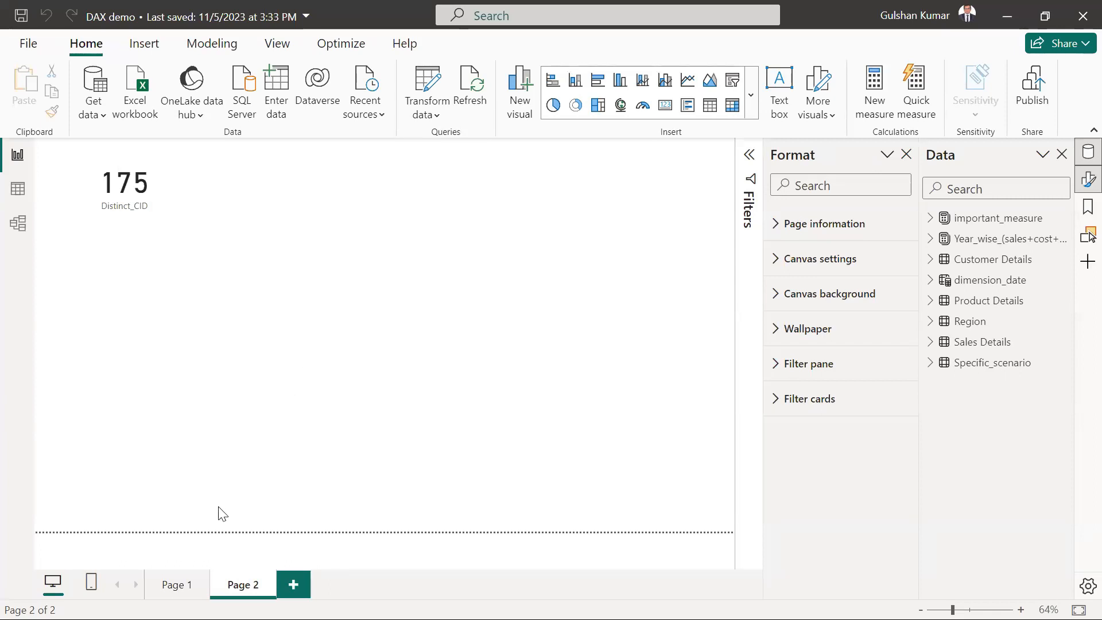
Step: Review the cost, sales and profit cards and the customer table on Page 1 and return to Page 2
left_click(187, 584)
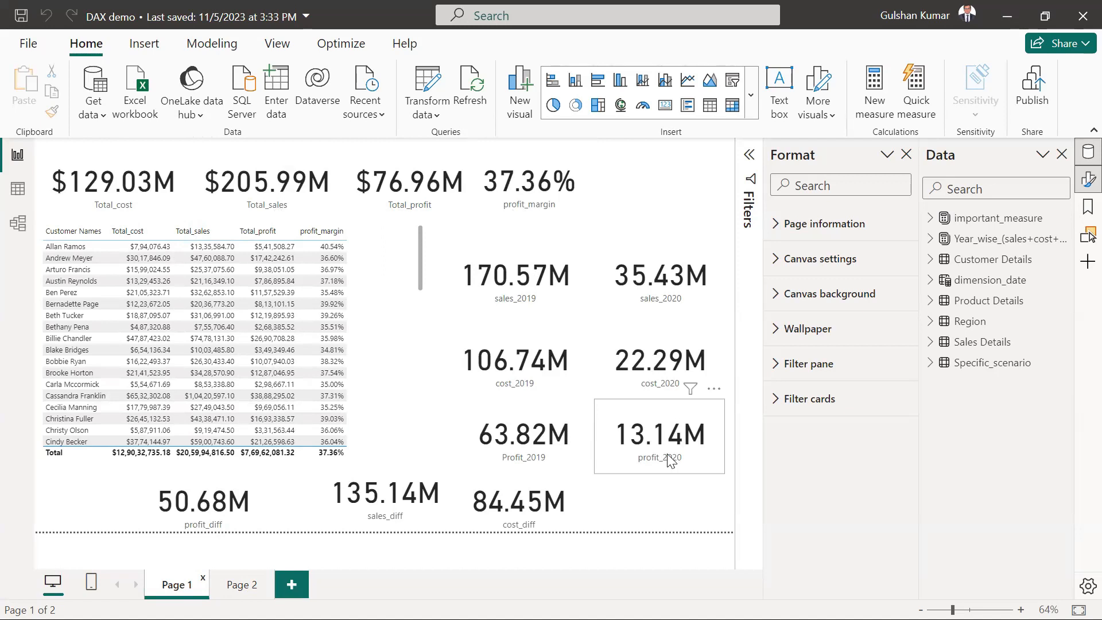
left_click(244, 584)
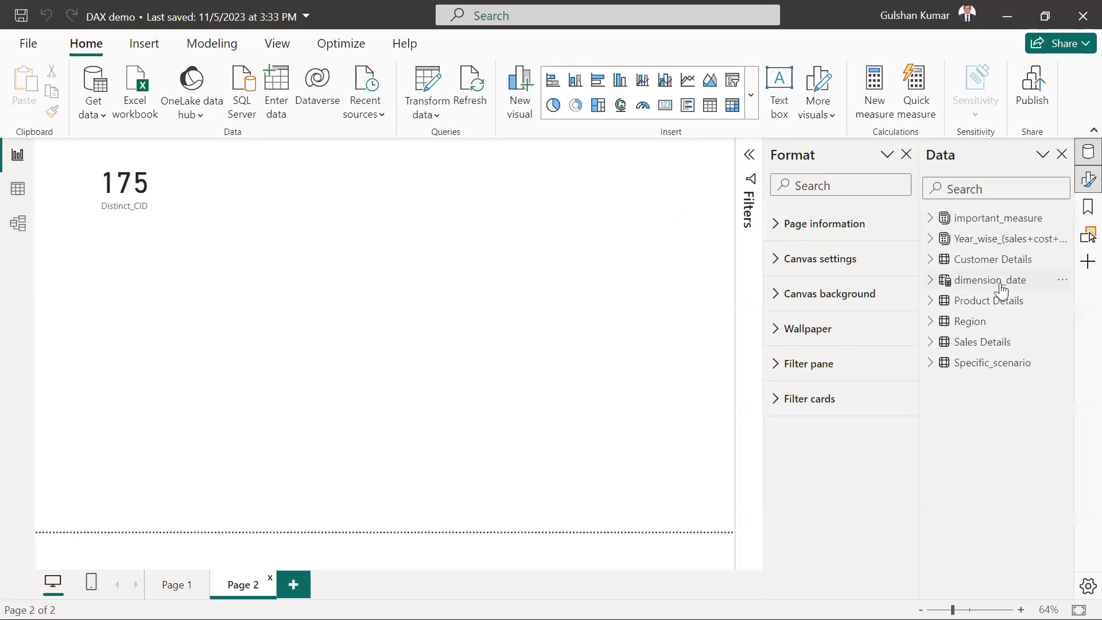
Step: Delete Column1 from the Specific_scenario table in the model
mouse_move(1001, 288)
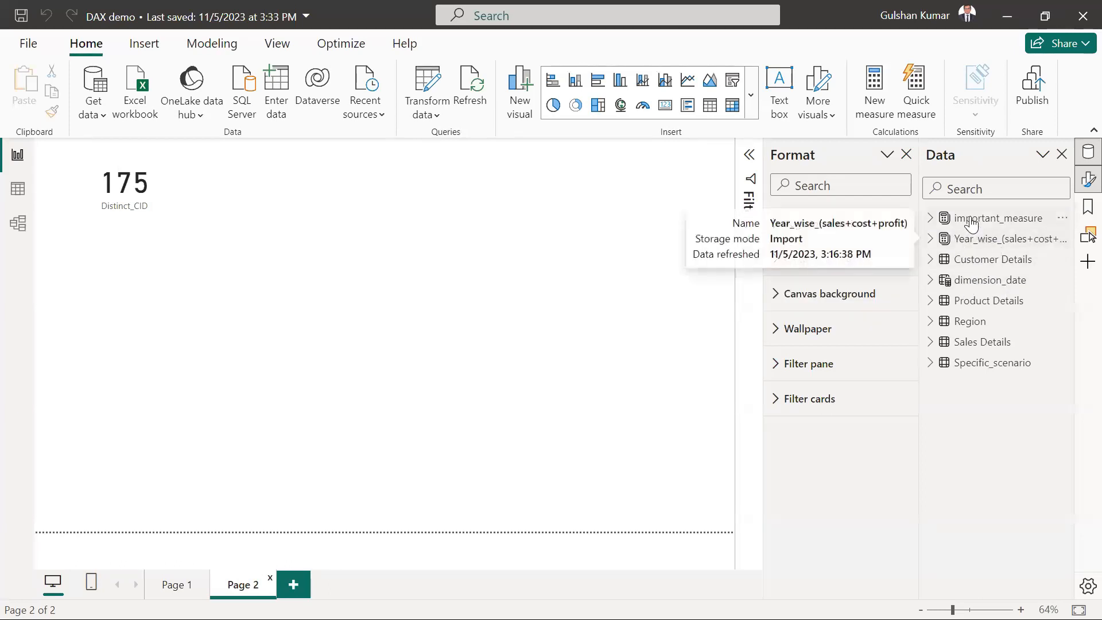
left_click(930, 362)
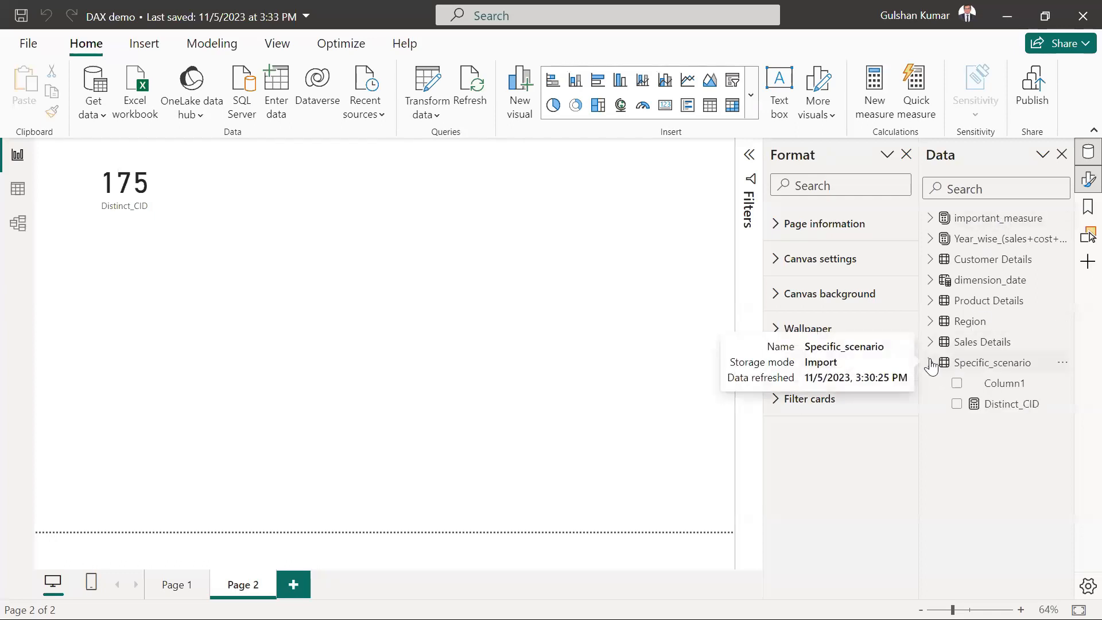
left_click(979, 366)
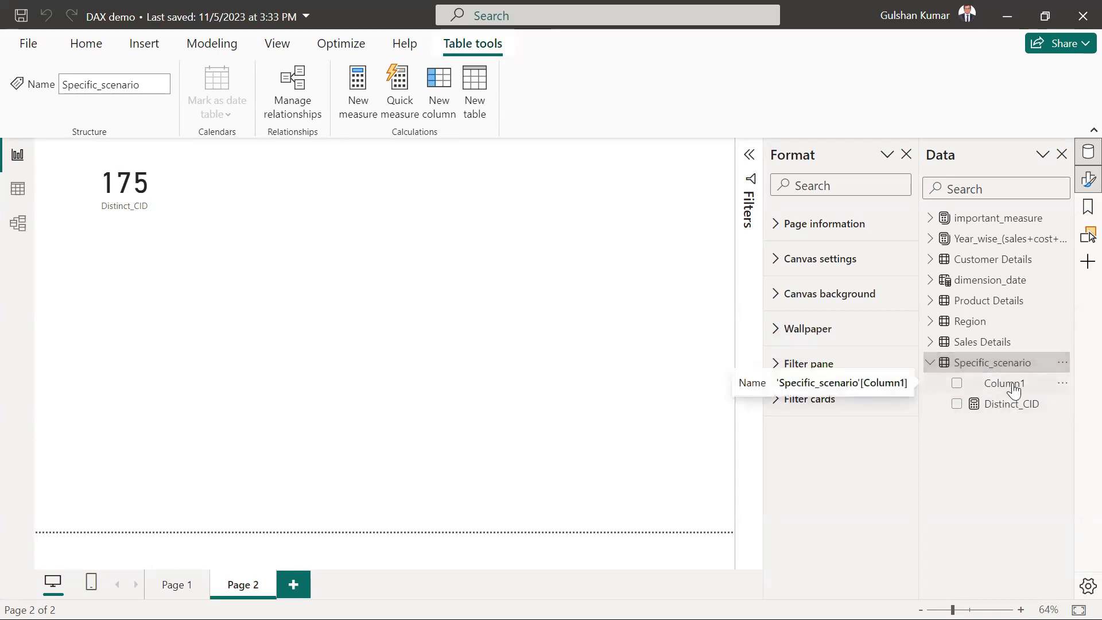
left_click(1062, 383)
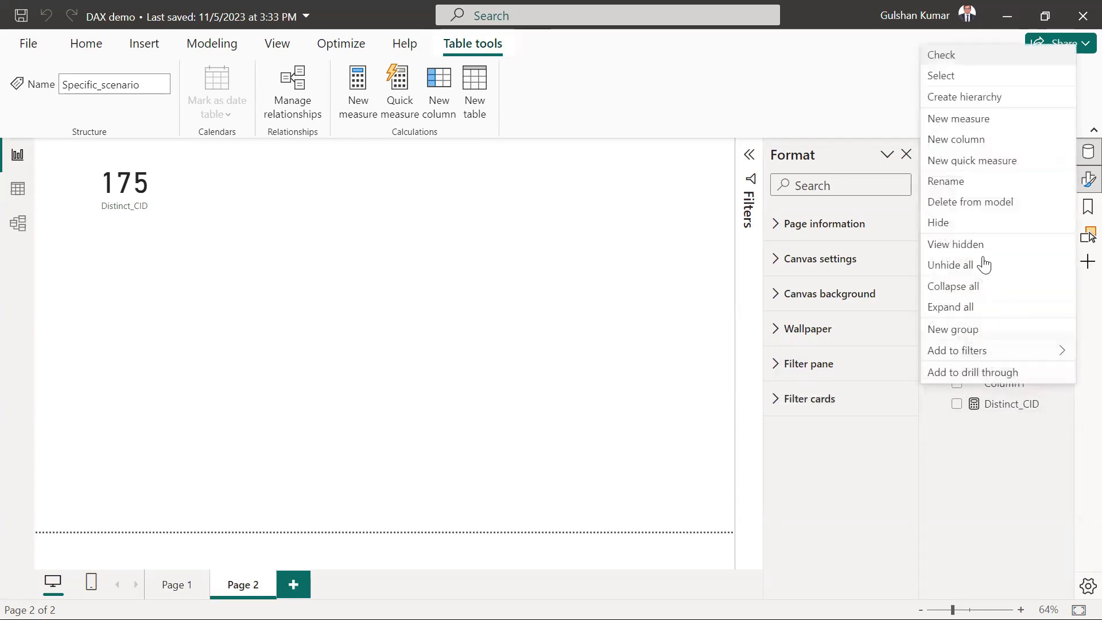
left_click(988, 204)
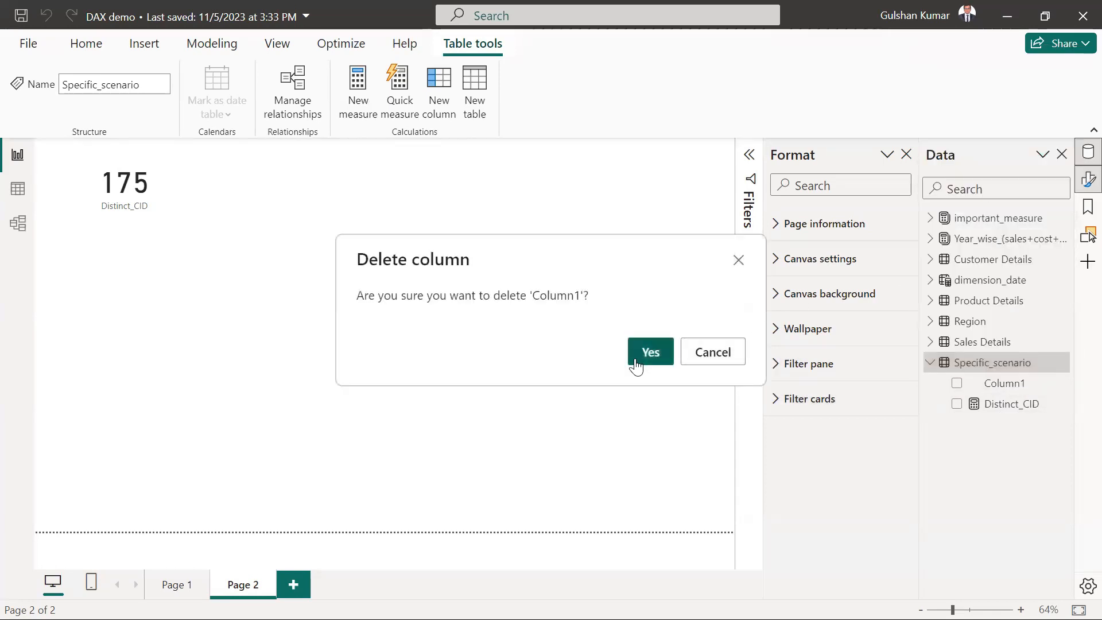
left_click(647, 354)
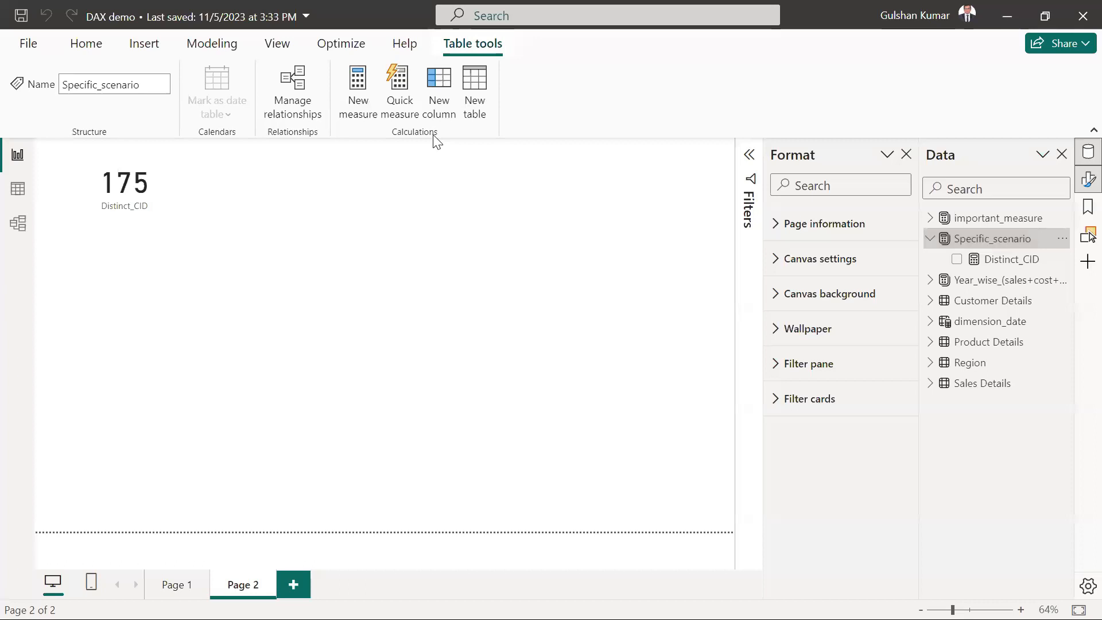
Step: Create a measure named Top_10_product_sales in the Specific_scenario table, starting its formula with CALCULATE([Total_sales]
left_click(358, 101)
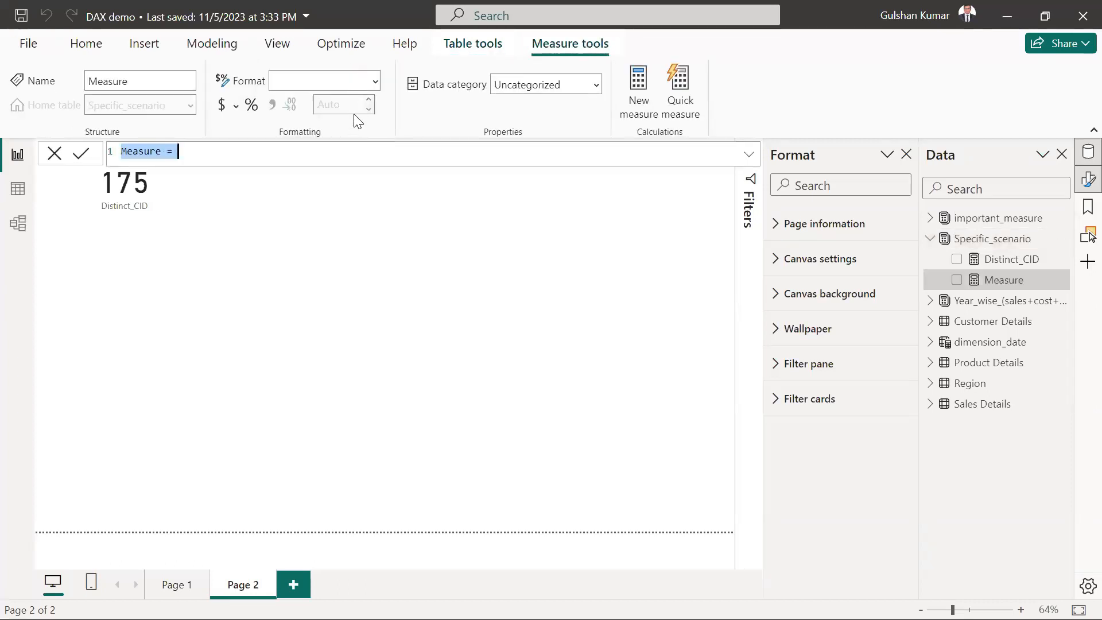
key("BackSpace")
type("T")
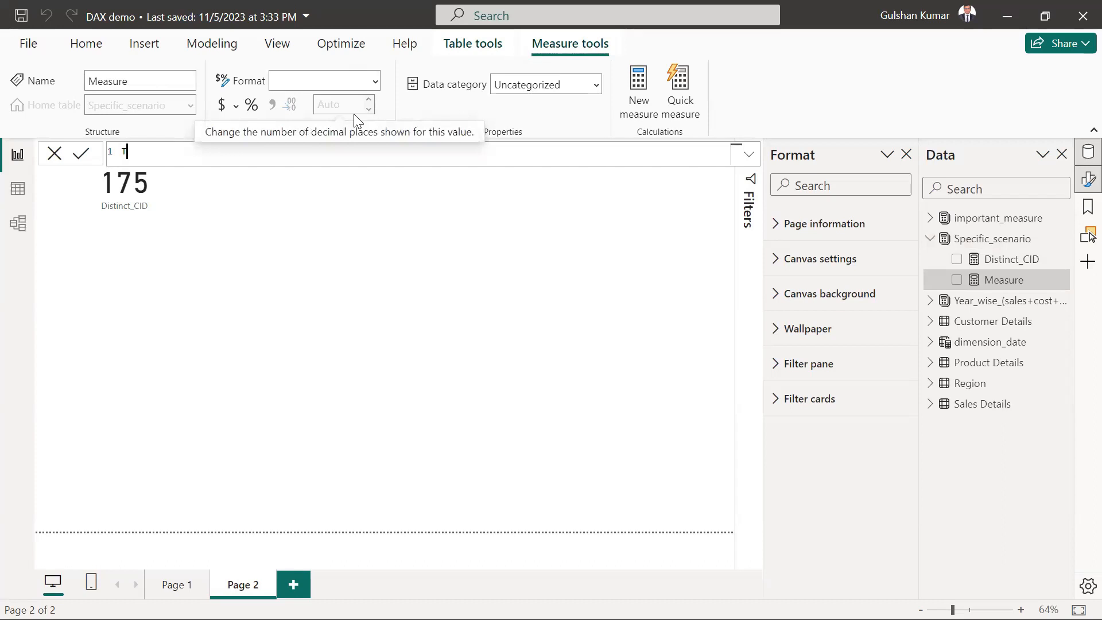
type("op_10_product_sales= ca")
key("Tab")
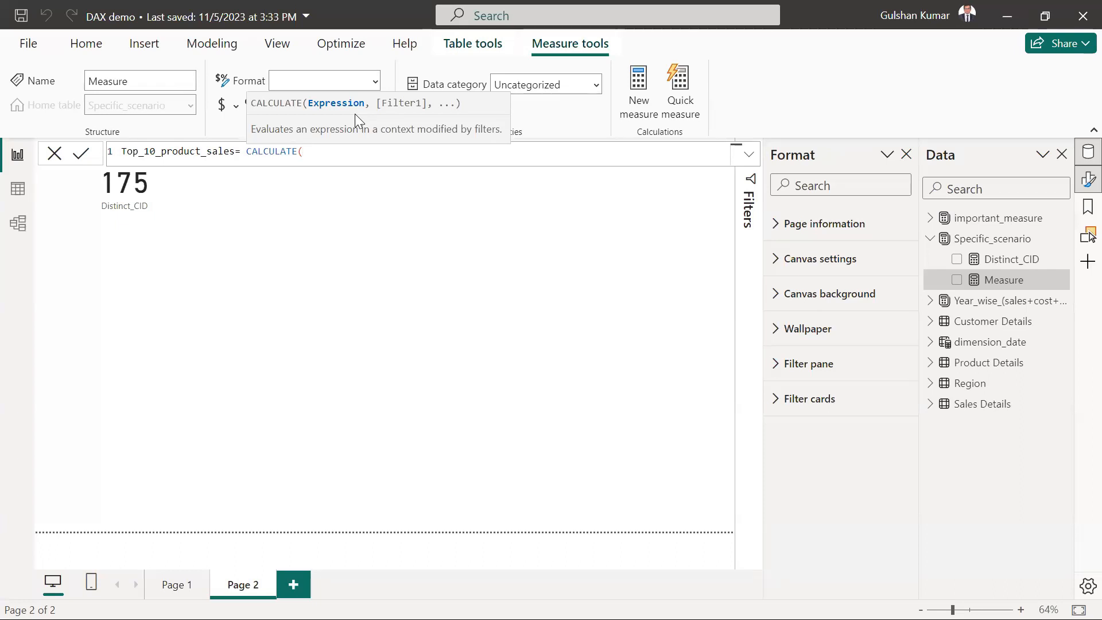
type("[t")
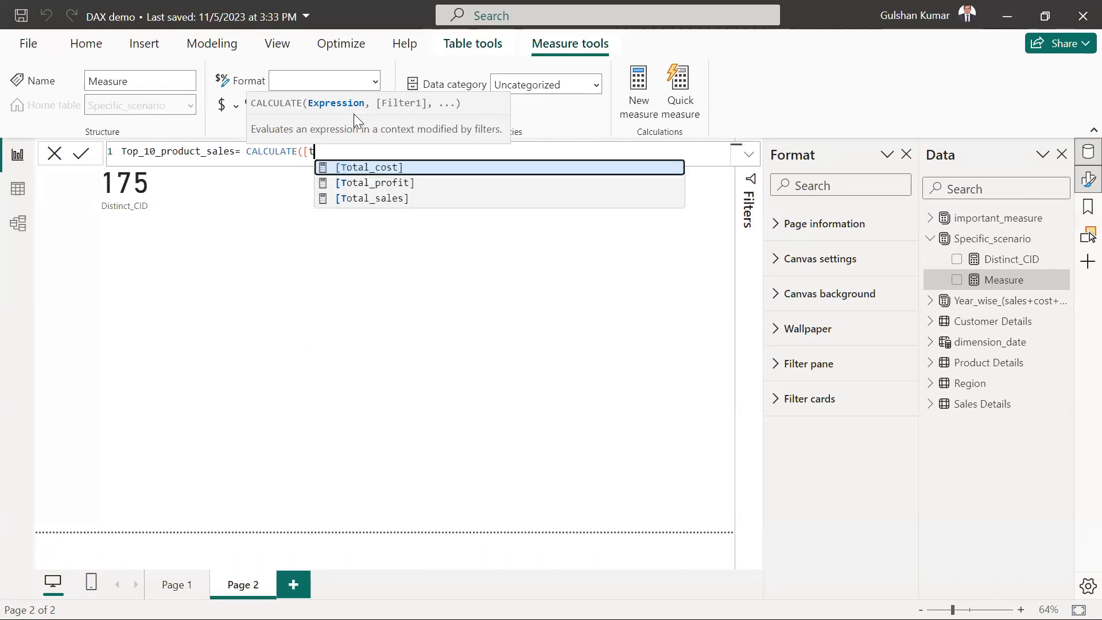
key("Down")
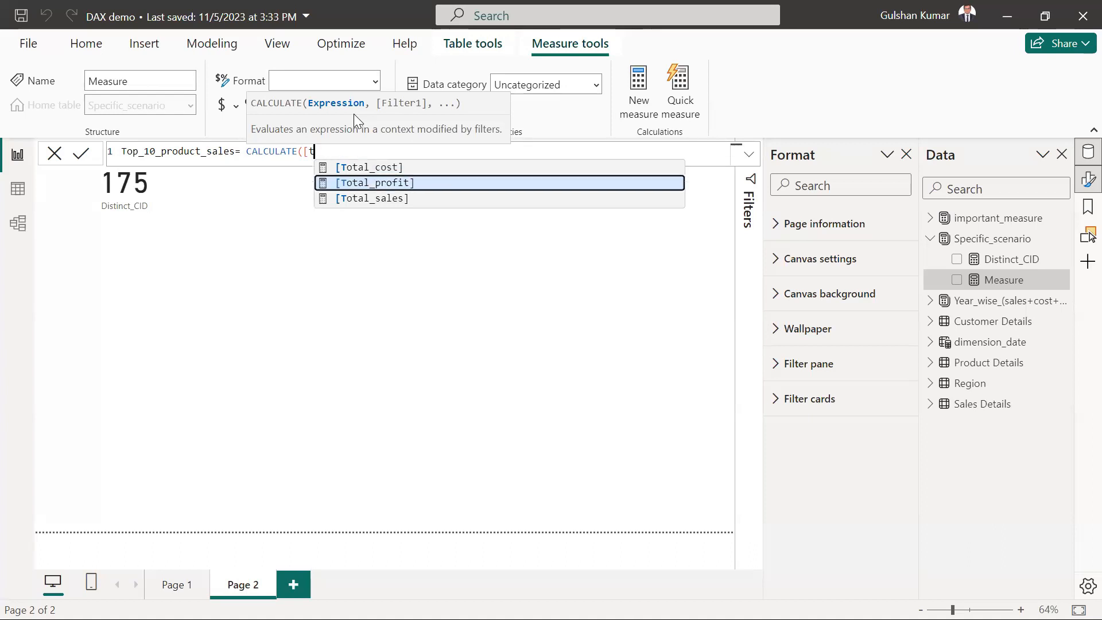
key("Down")
key("Tab")
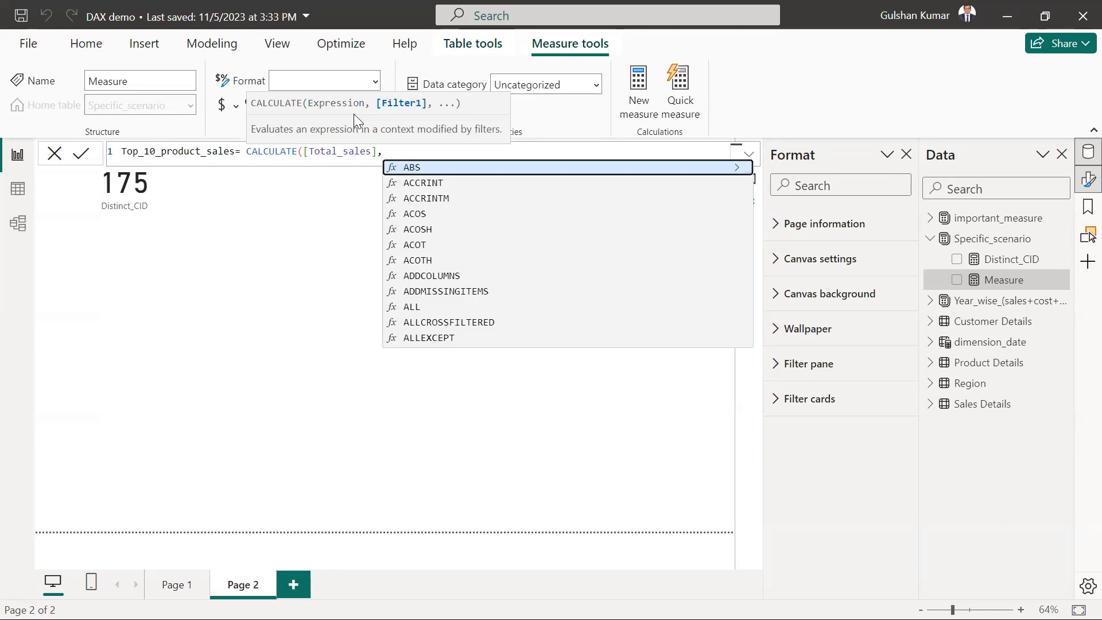
Step: Add a FILTER argument over VALUES('Product Details'[Product Name]) to the CALCULATE formula and continue on a new line
type("fi")
key("Tab")
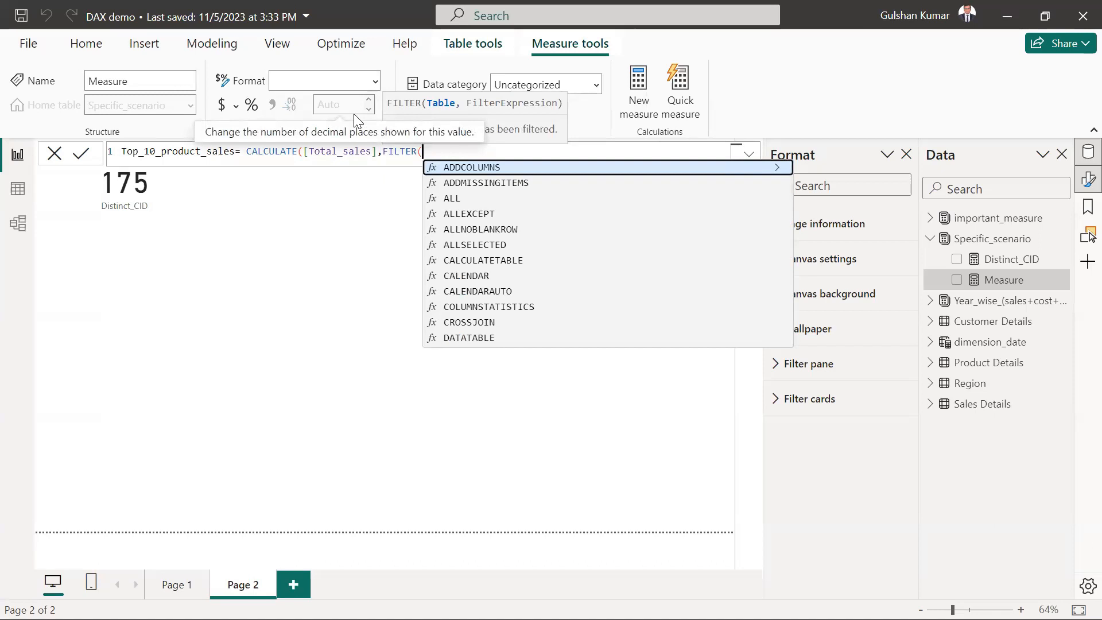
type("v")
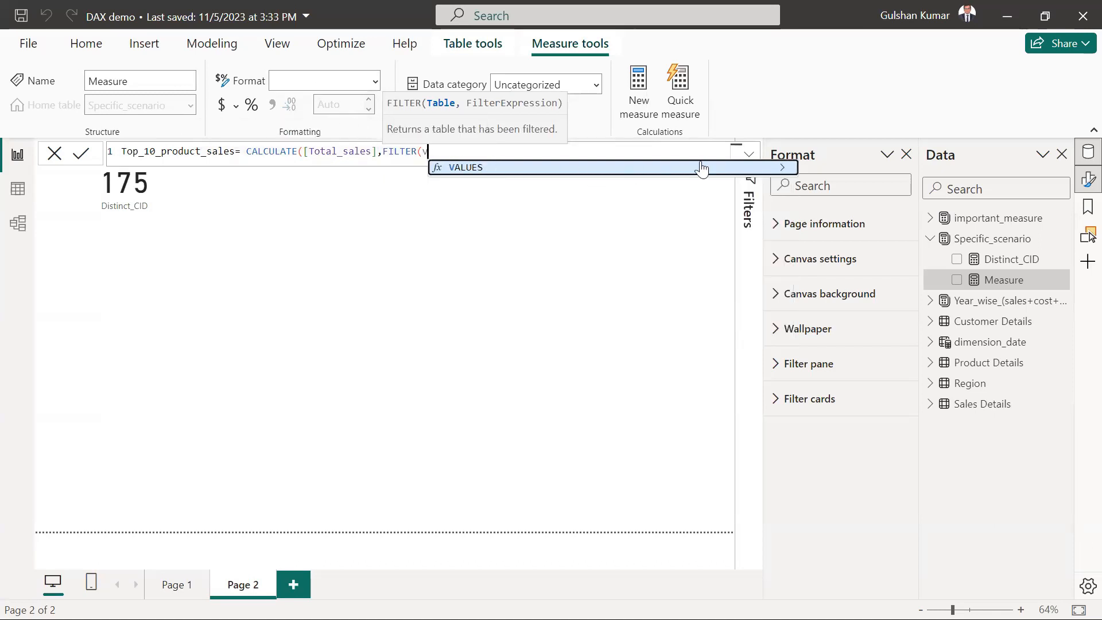
left_click(783, 167)
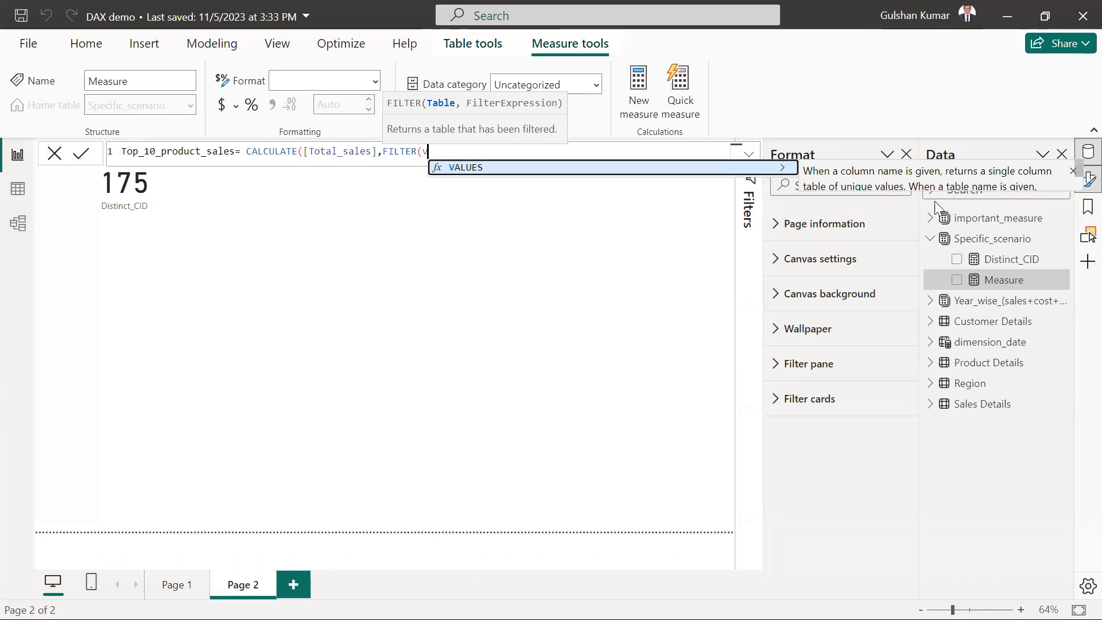
left_click(580, 168)
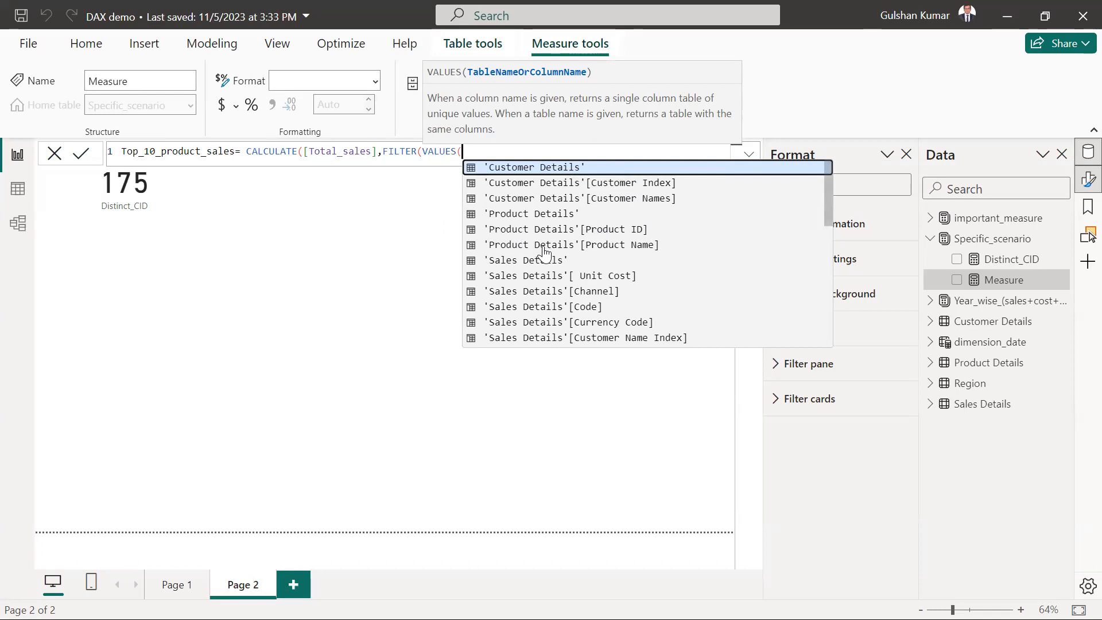
left_click(607, 248)
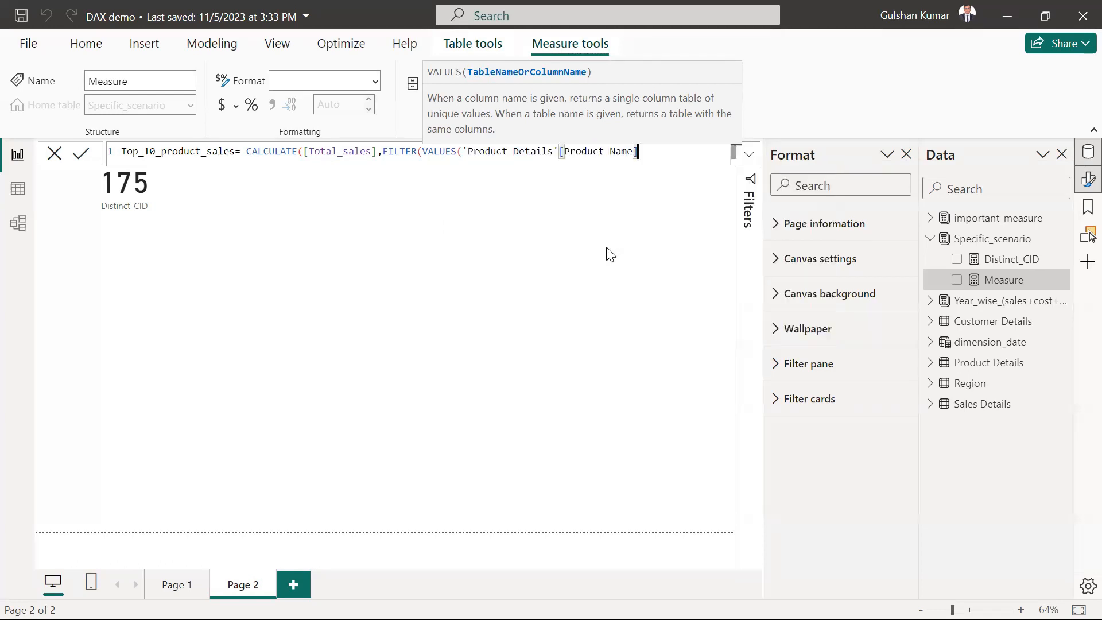
type(")")
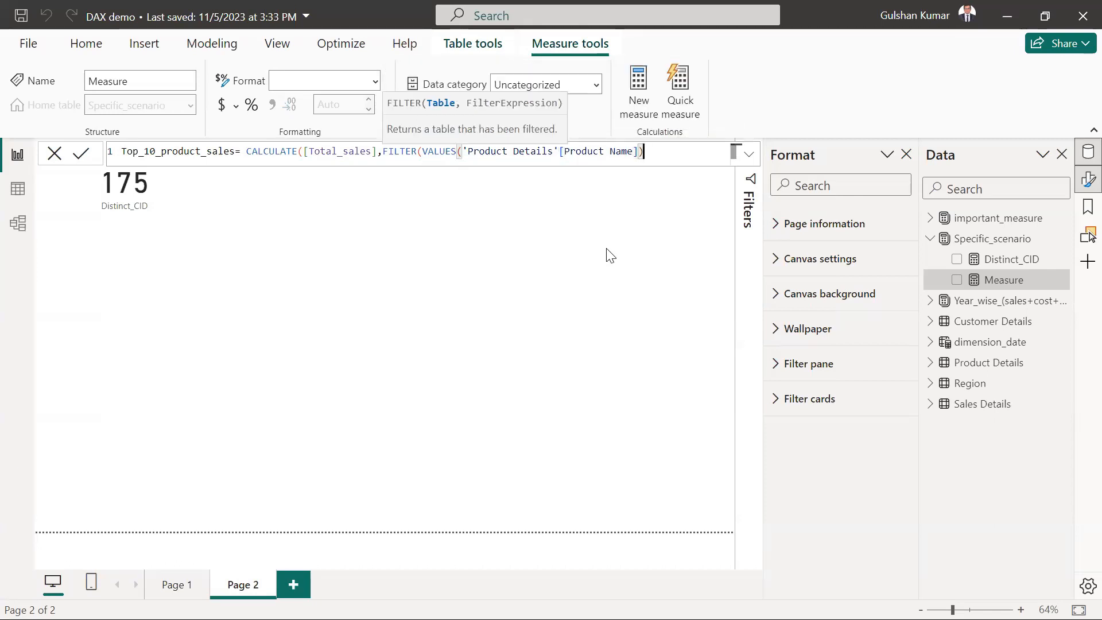
type(",")
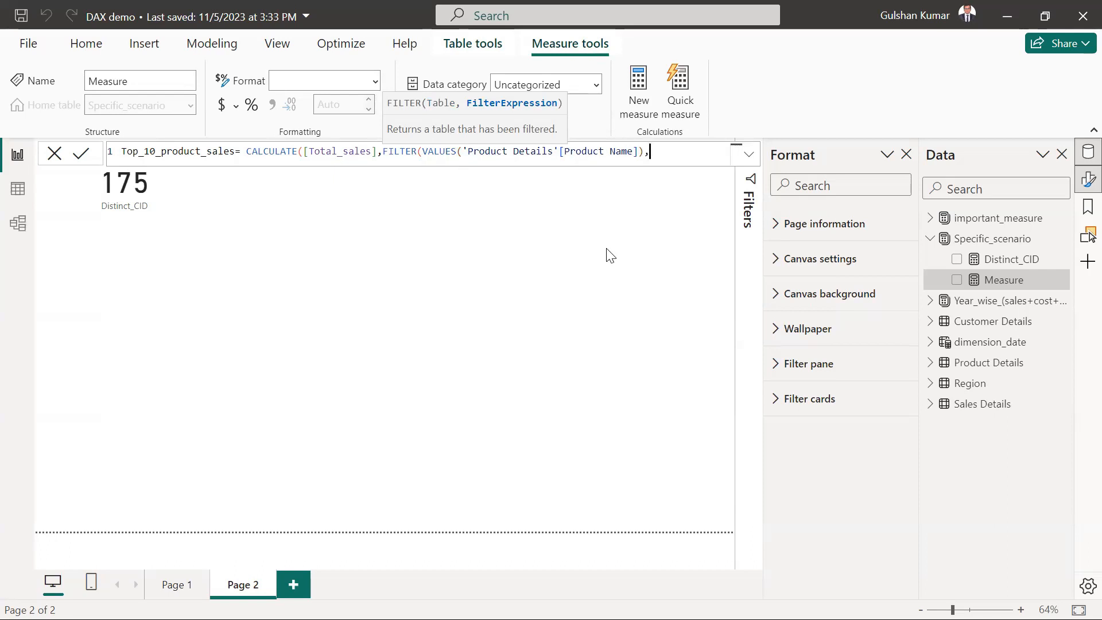
key("shift+Return")
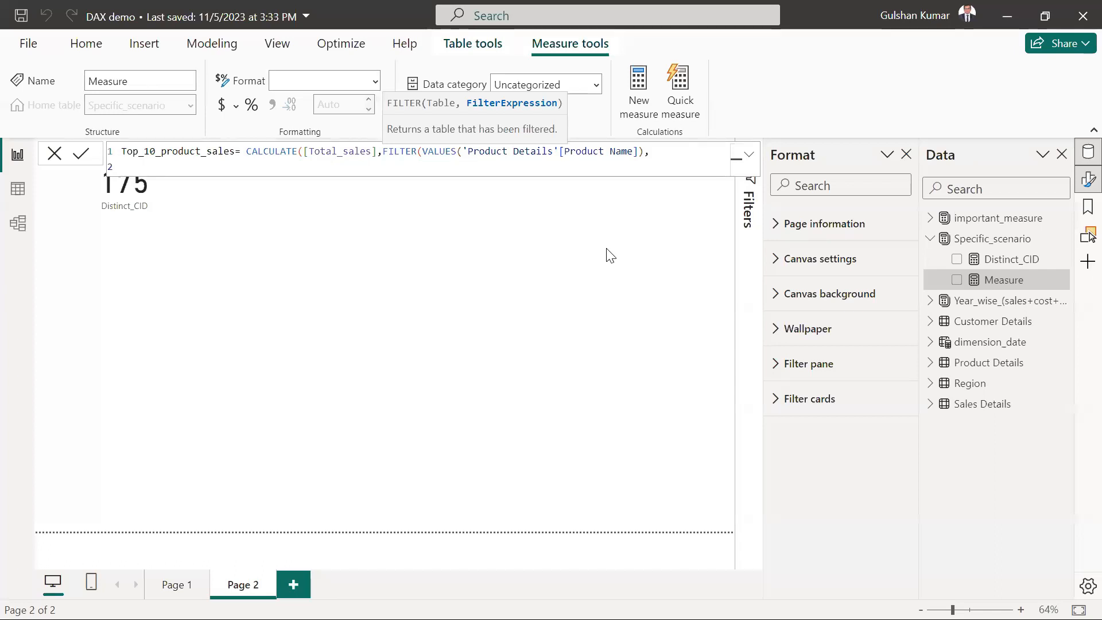
Step: Begin the FILTER expression with an IF function whose logical test uses RANKX
type("i")
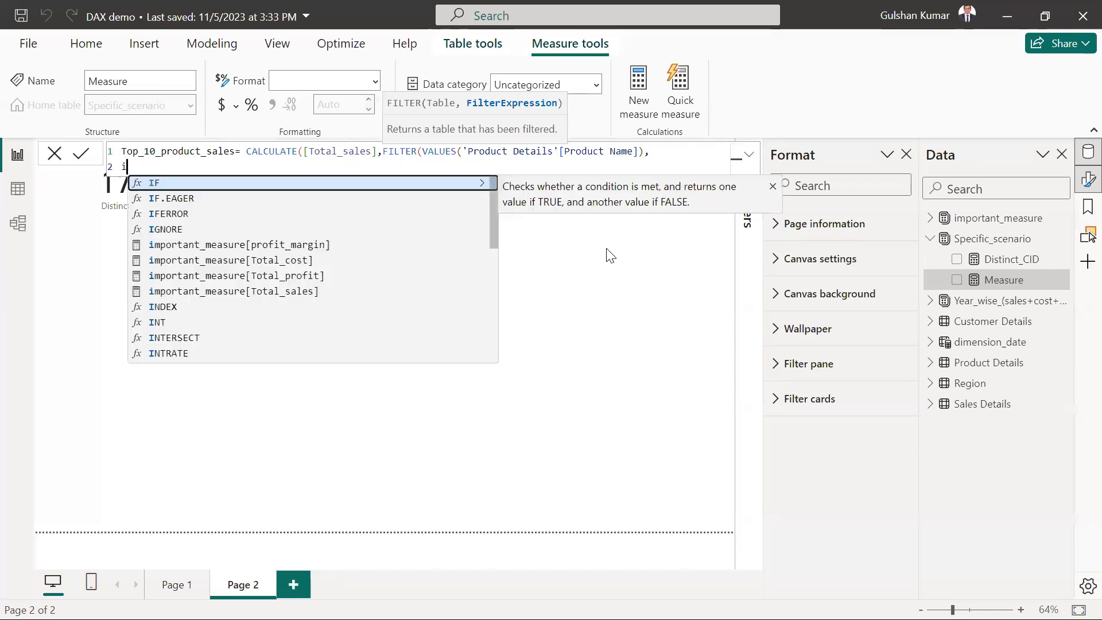
type("f")
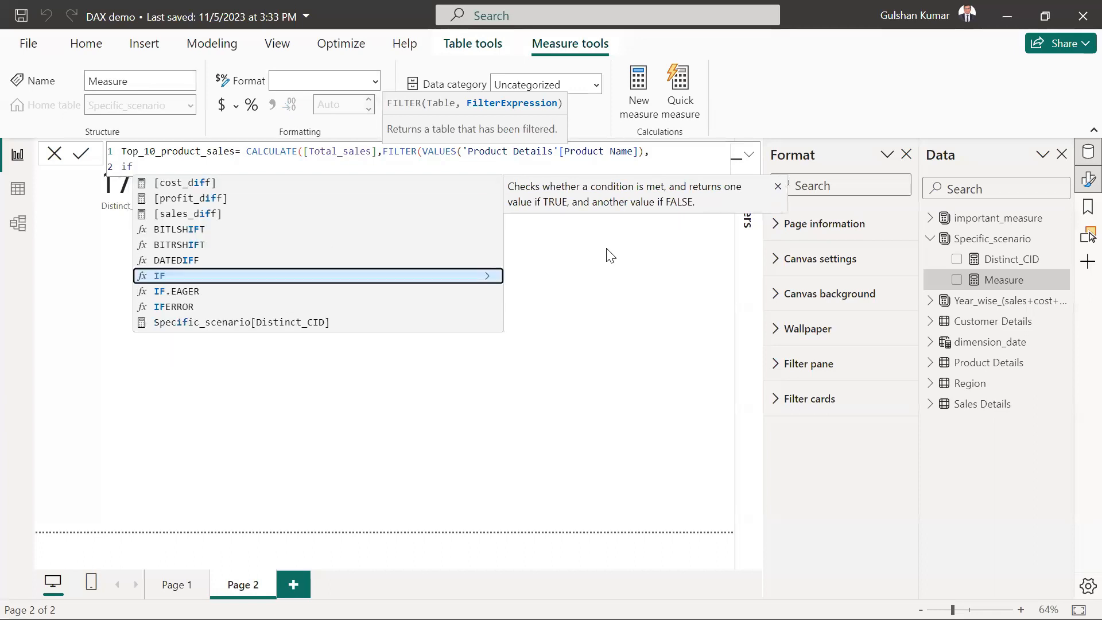
key("Tab")
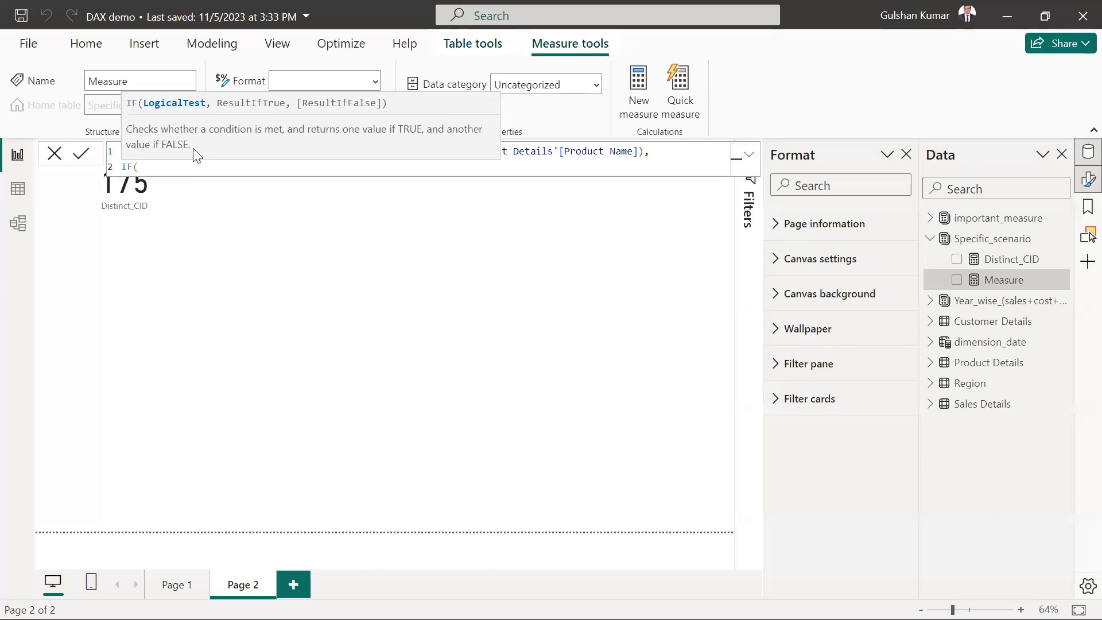
type("ra")
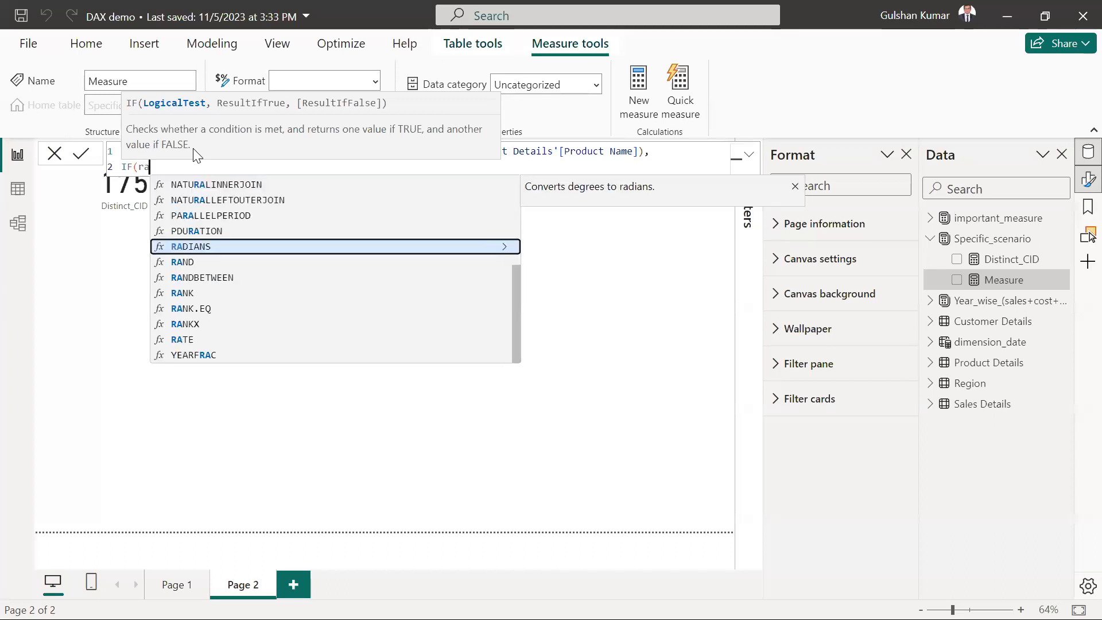
type("nk")
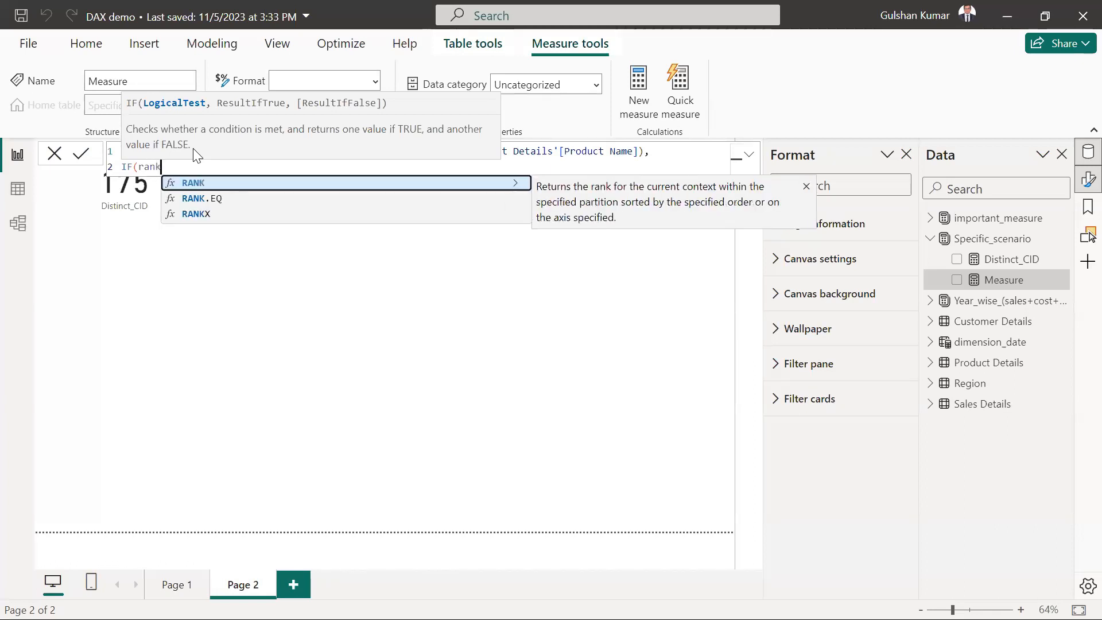
key("Down")
key("Down")
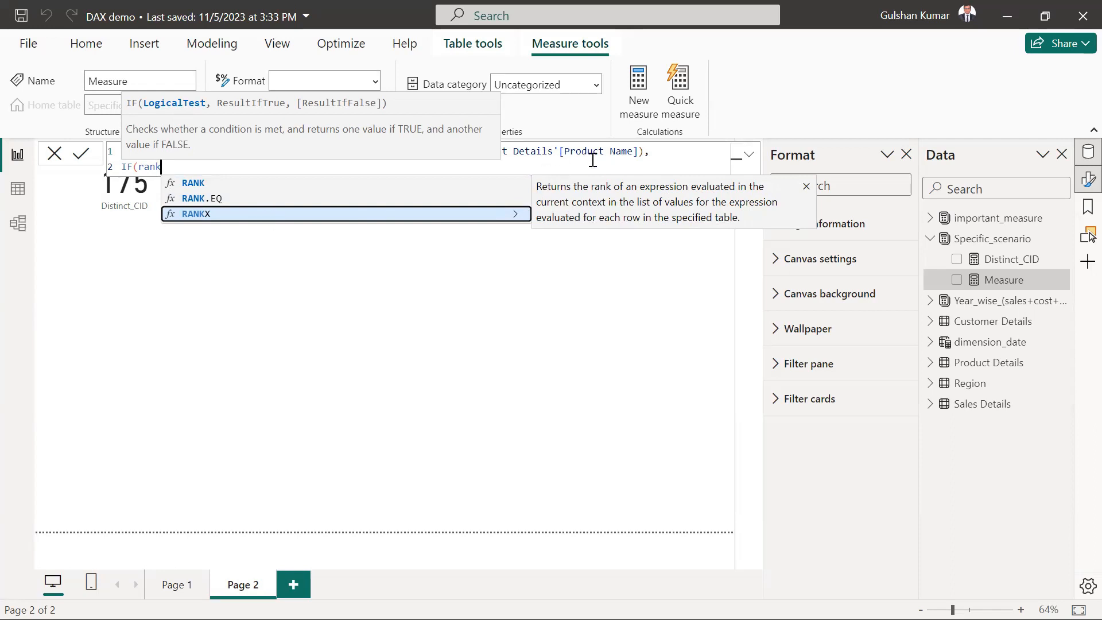
left_click(359, 218)
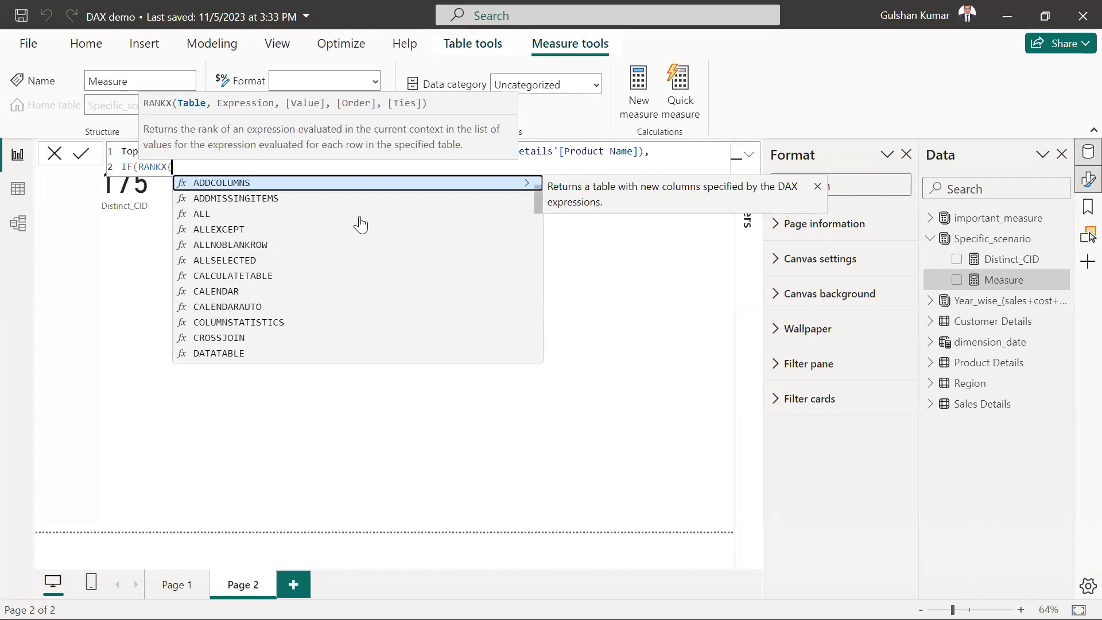
Step: Set the RANKX table argument to ALL('Product Details'[Product Name])
type("a")
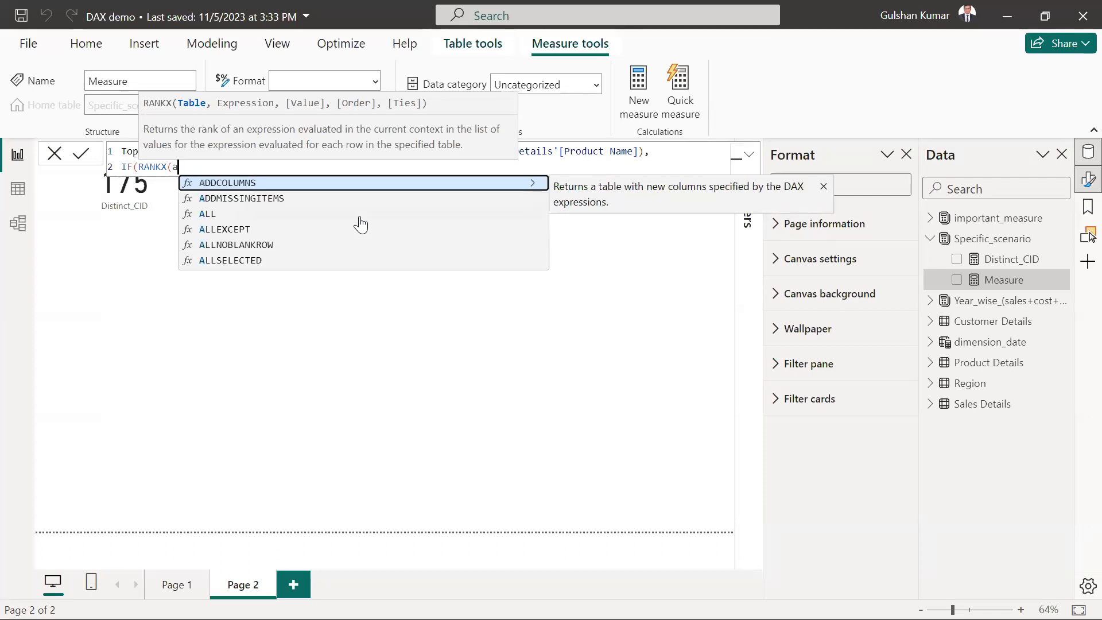
key("Down")
key("Down")
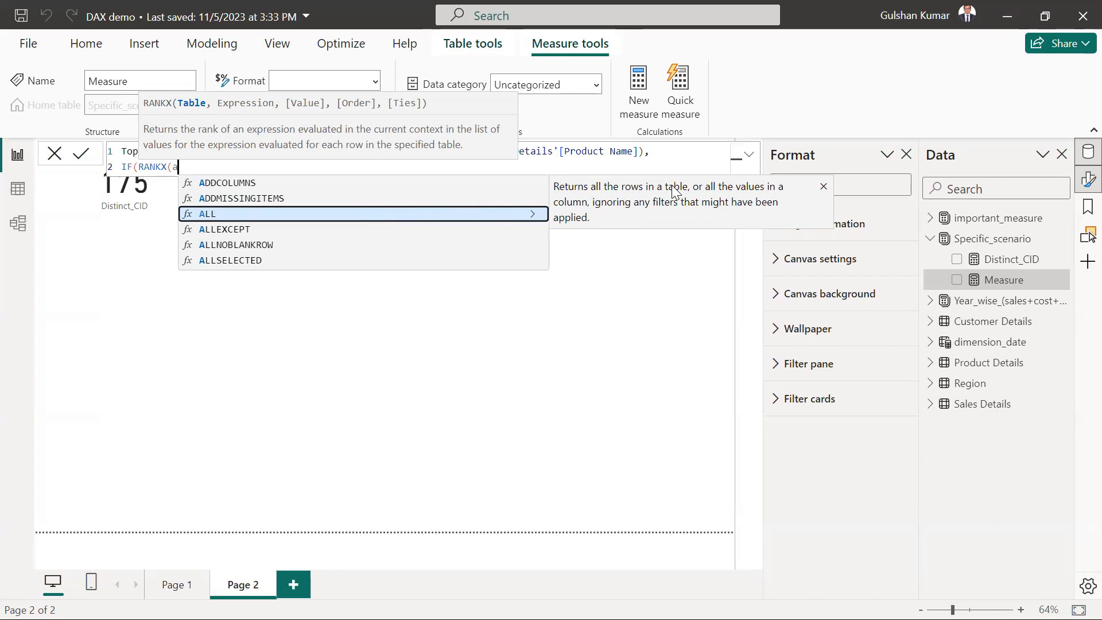
left_click(515, 215)
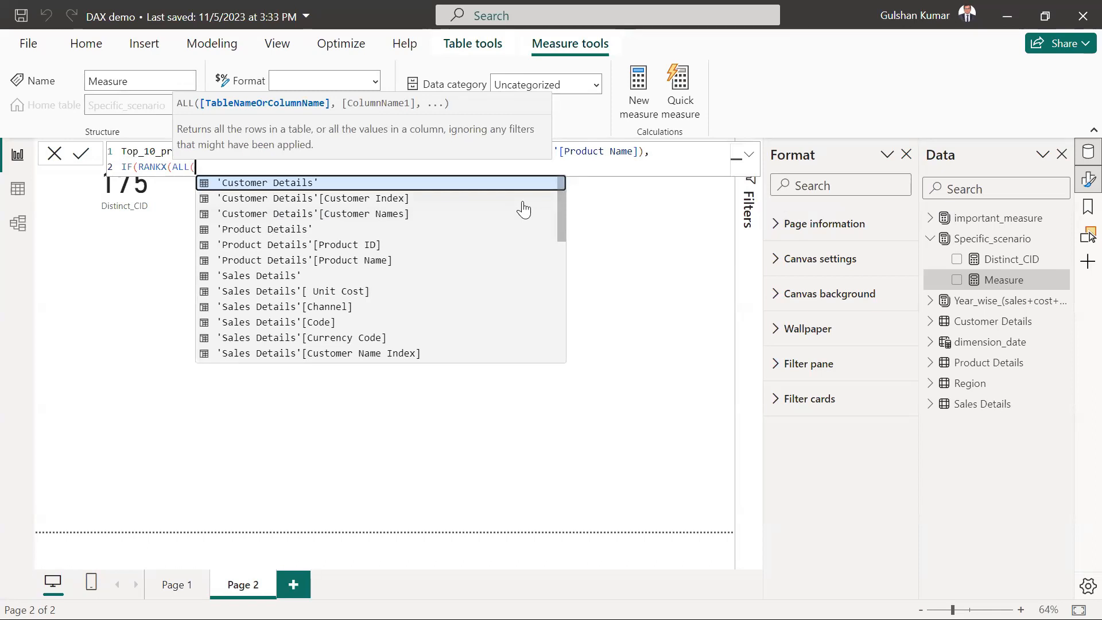
left_click(399, 261)
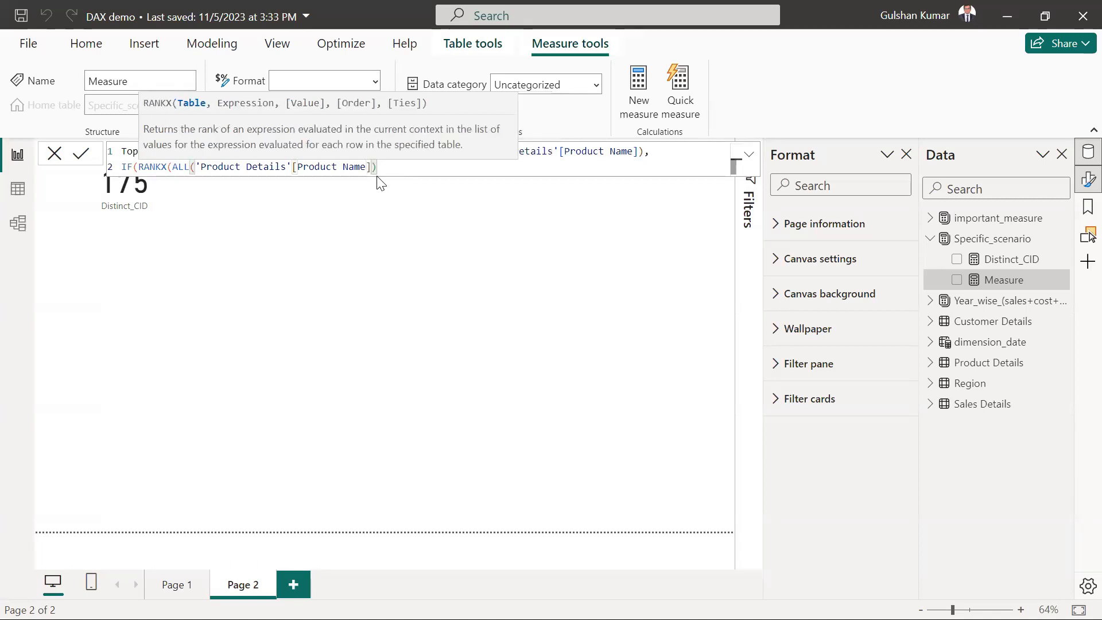
type(",")
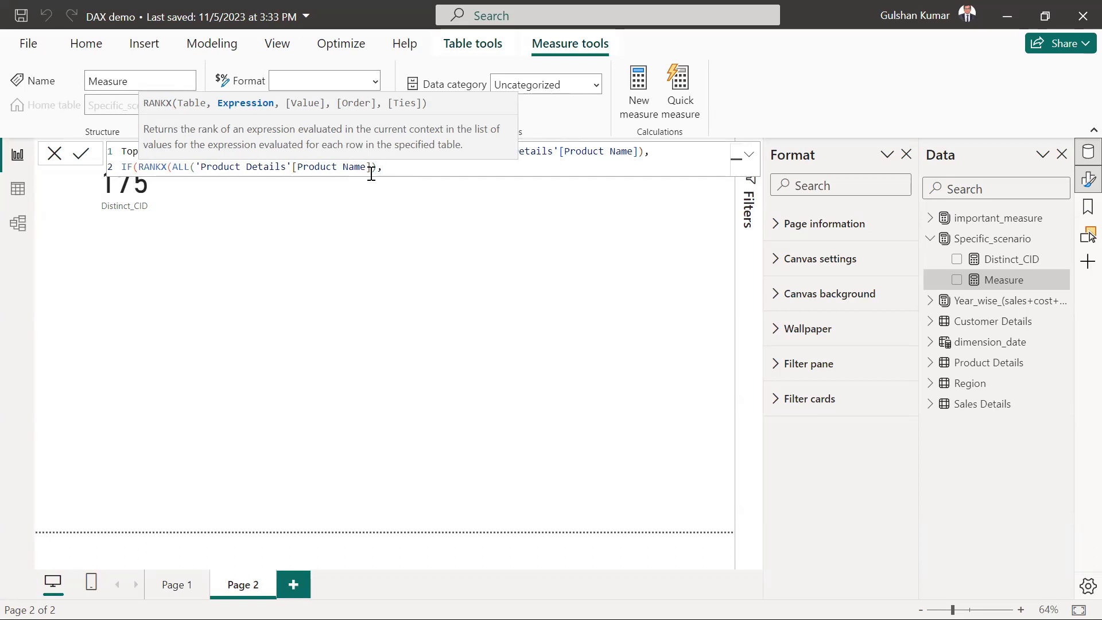
Step: Set the RANKX expression argument to the [Total_sales] measure
type("[tot")
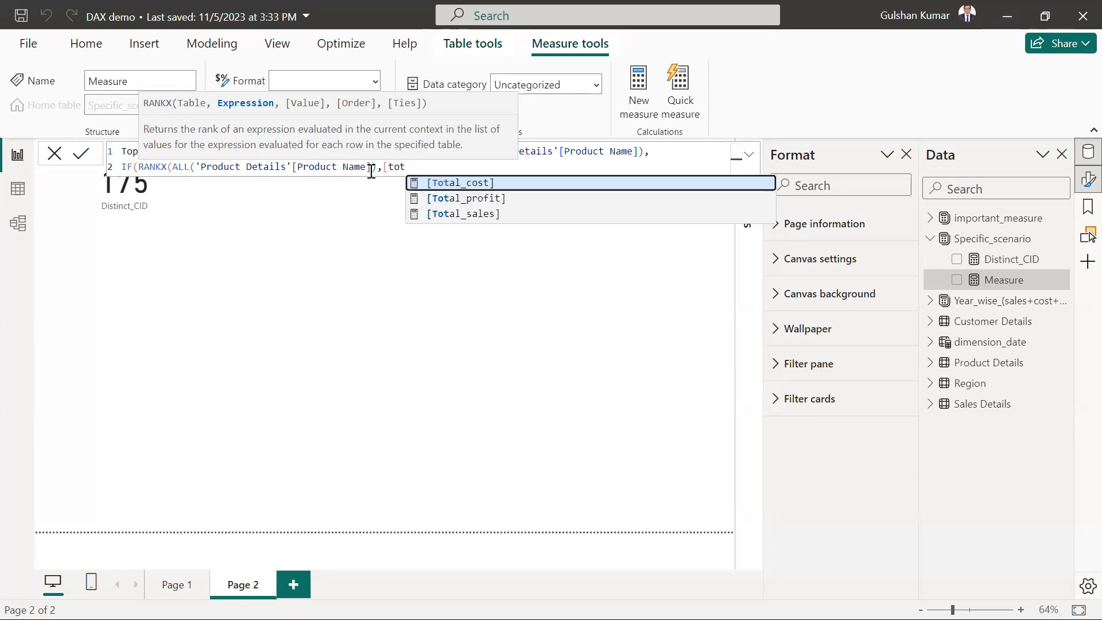
key("Down")
key("Down")
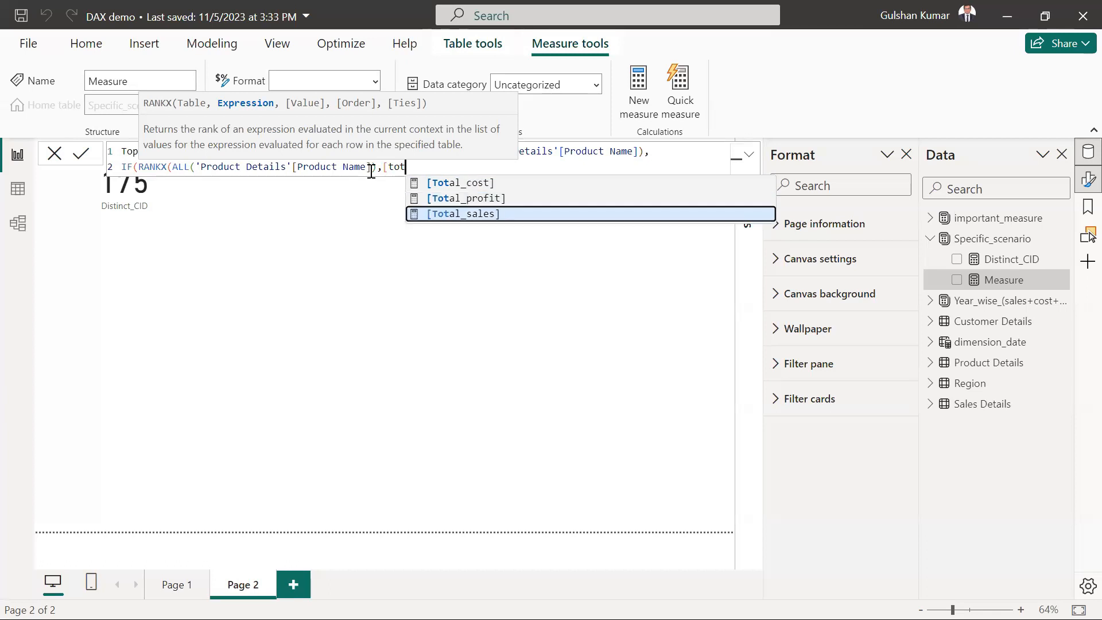
key("Tab")
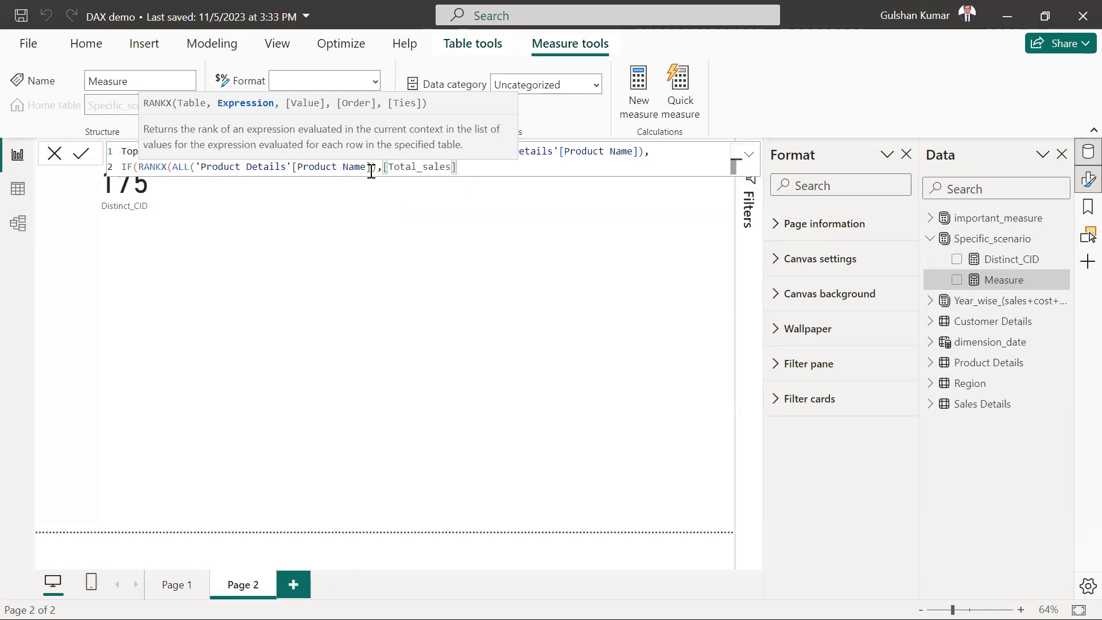
type(",")
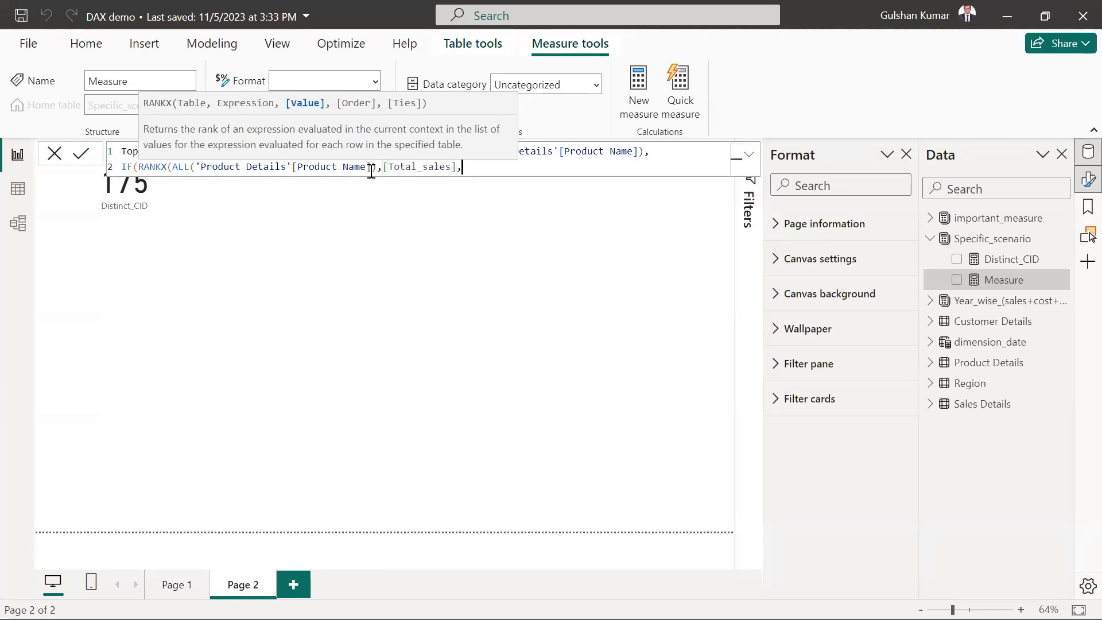
Step: Leave the RANKX value argument empty, set its order to DESC, and test whether the rank is <=10
type(",")
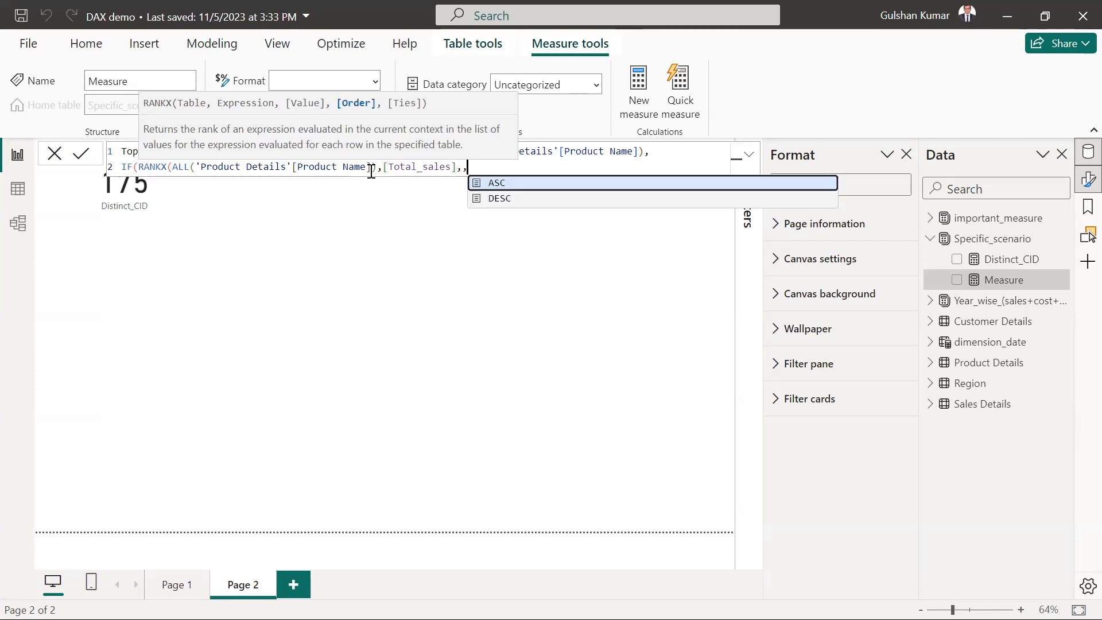
key("Down")
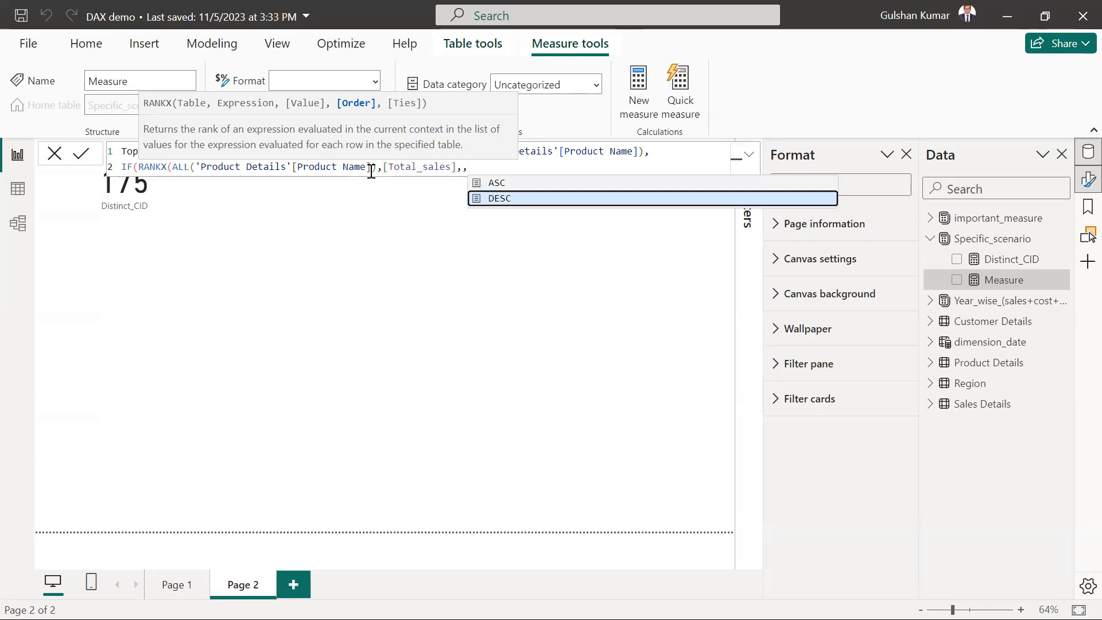
key("Tab")
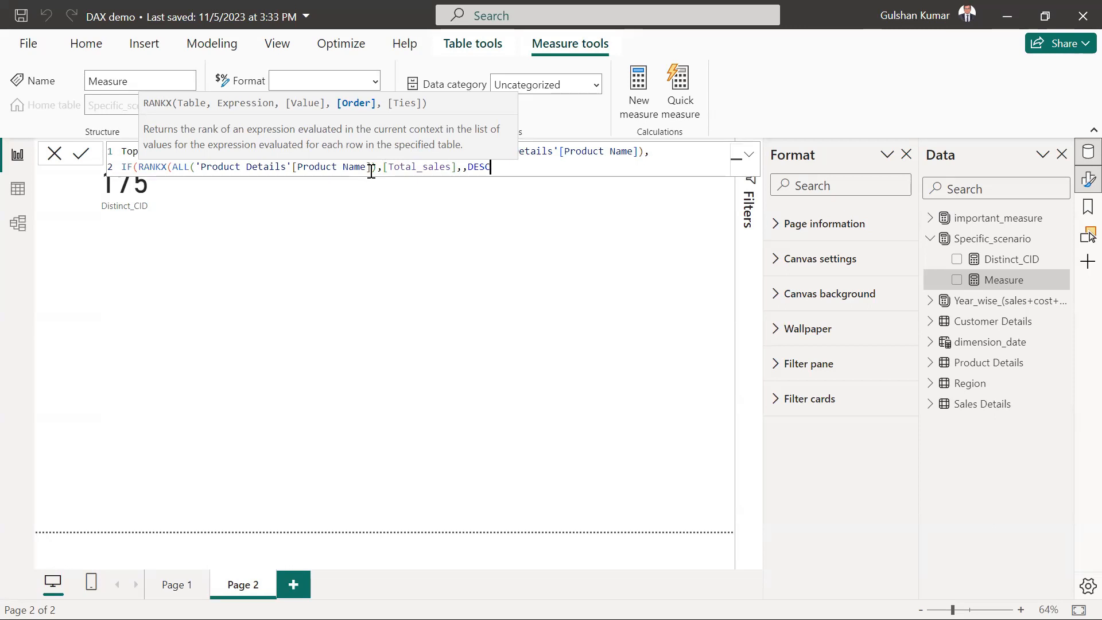
type(")")
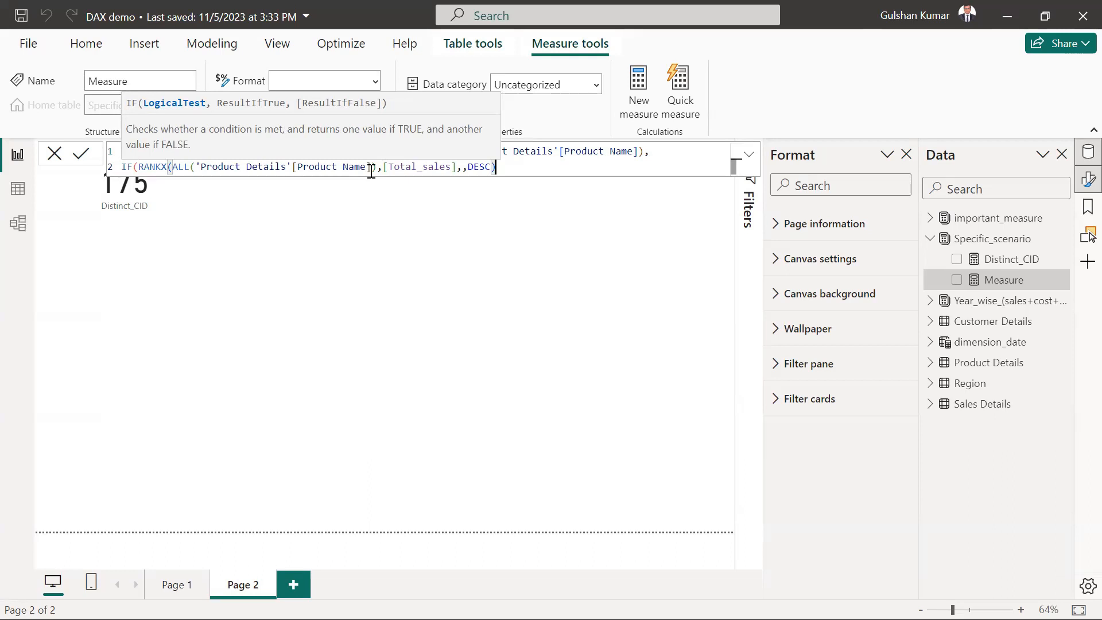
type("<=10")
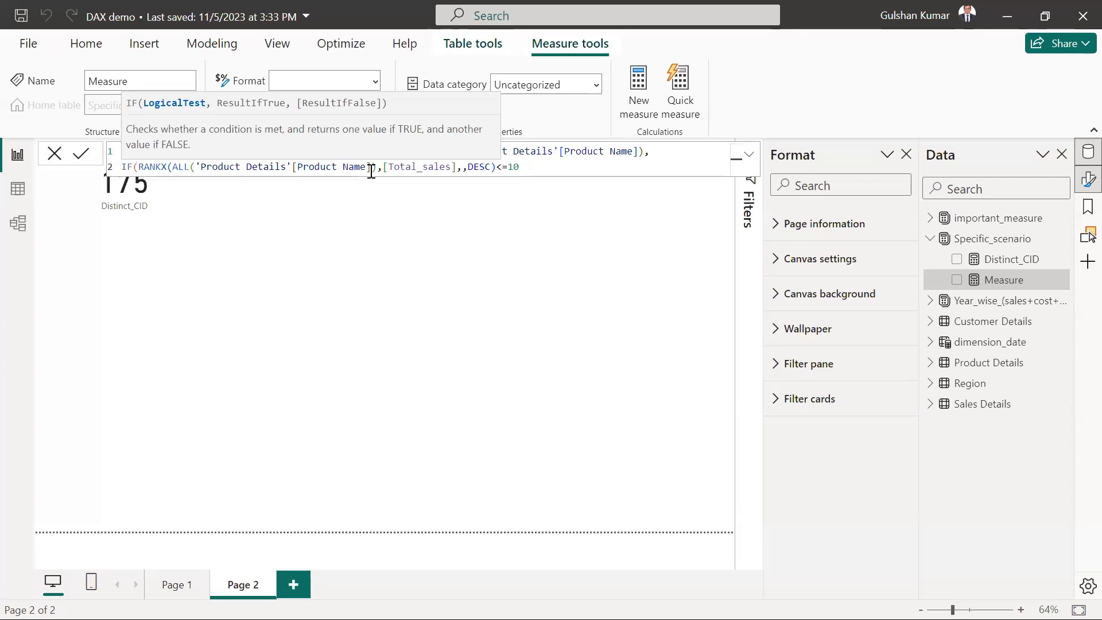
Step: Make the IF return [Total_sales] when true and BLANK() when false, then close all parentheses and commit the Top_10_product_sales measure
type(",")
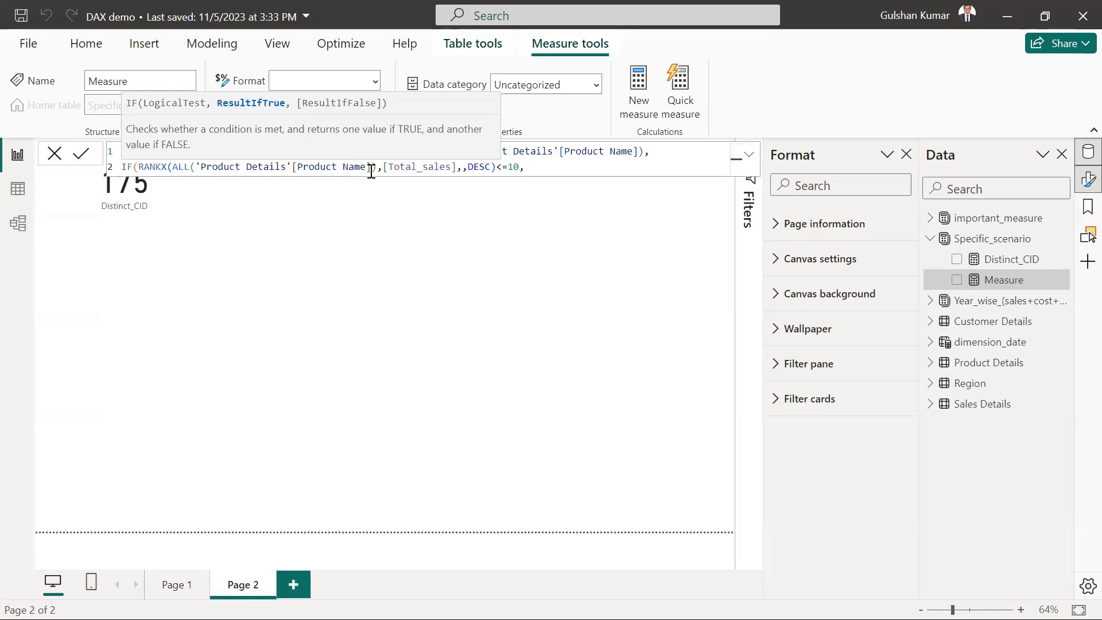
type("[Total_sales]")
type(",")
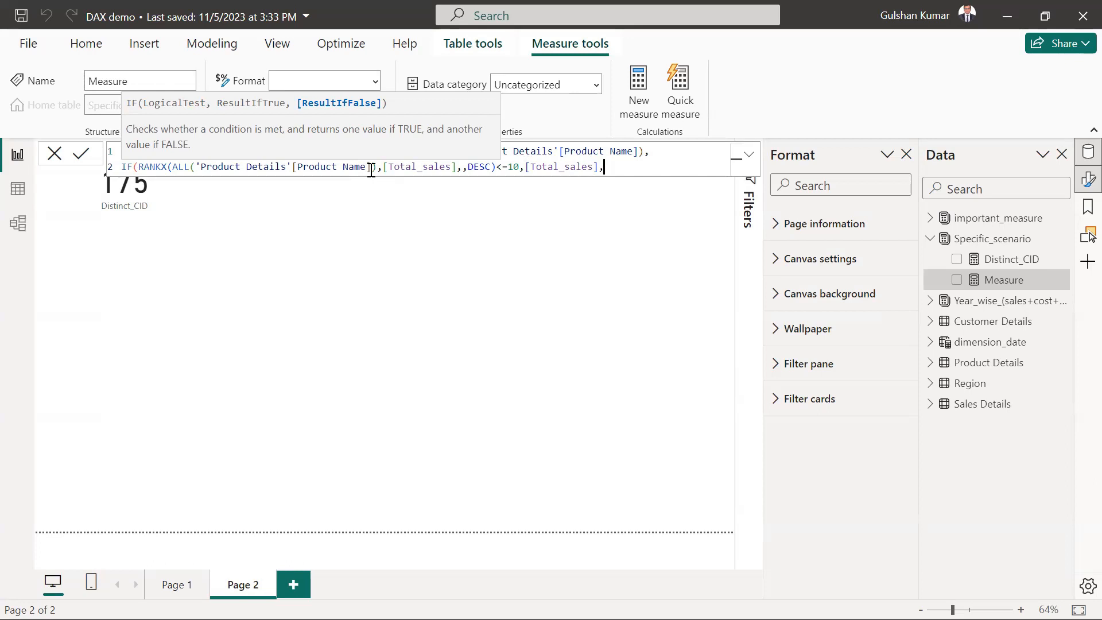
type("bl")
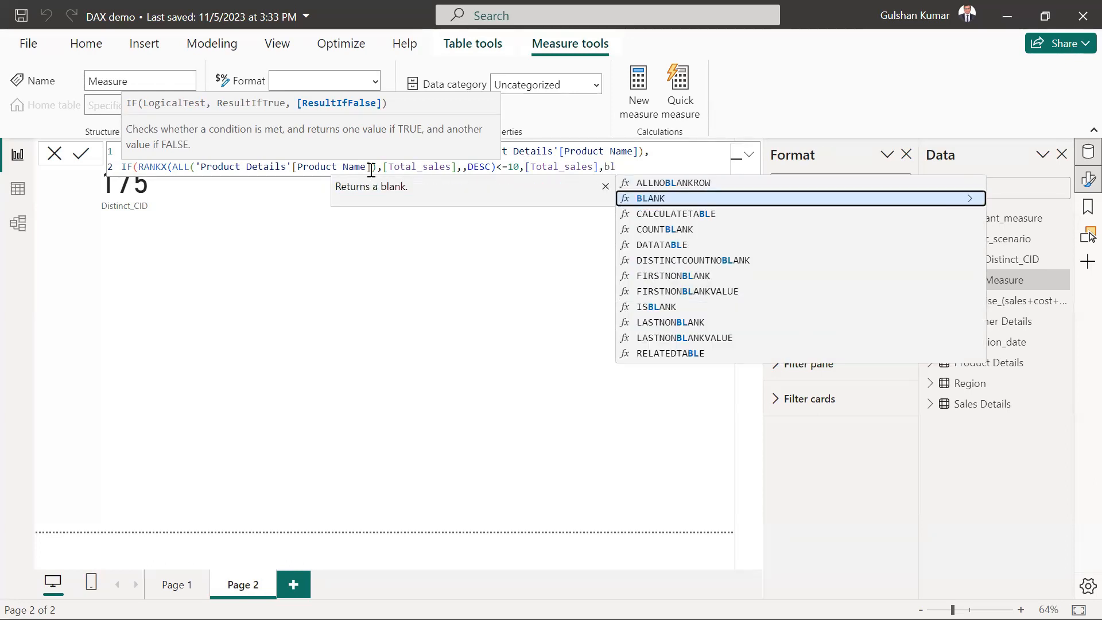
key("Tab")
type(")")
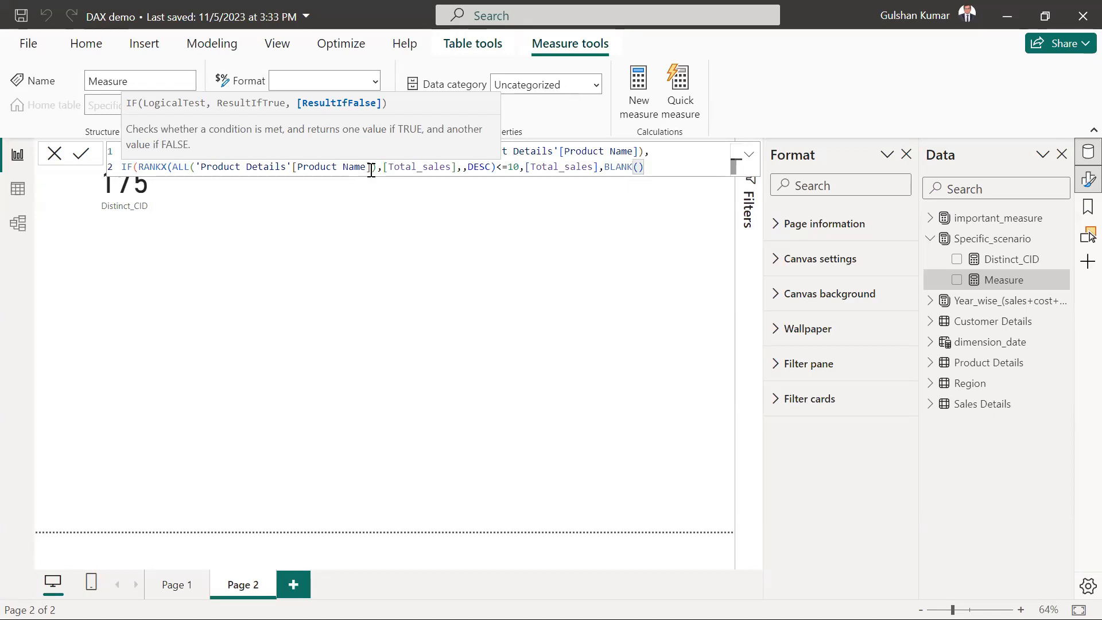
type(")))")
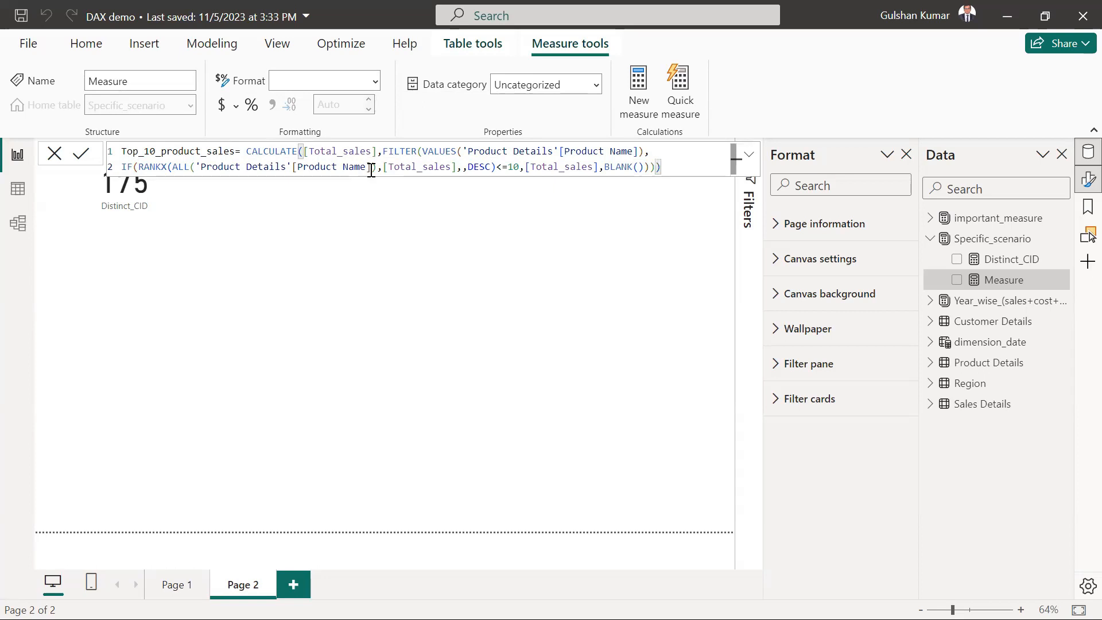
key("Return")
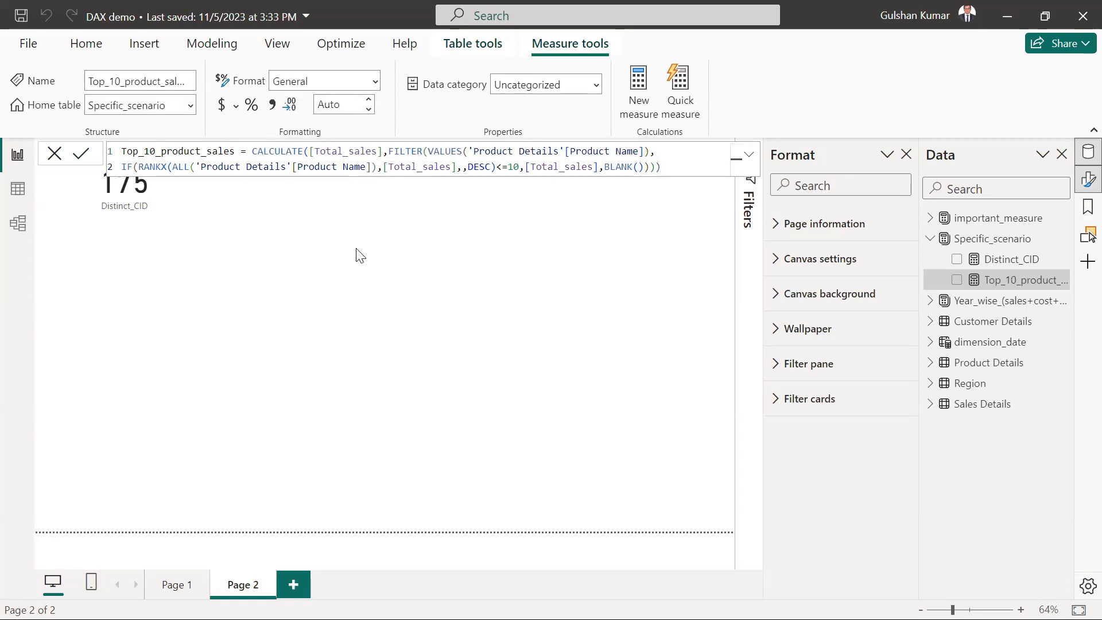
Step: Insert an empty table visual on Page 2 and place it beside the Distinct_CID card
left_click(468, 309)
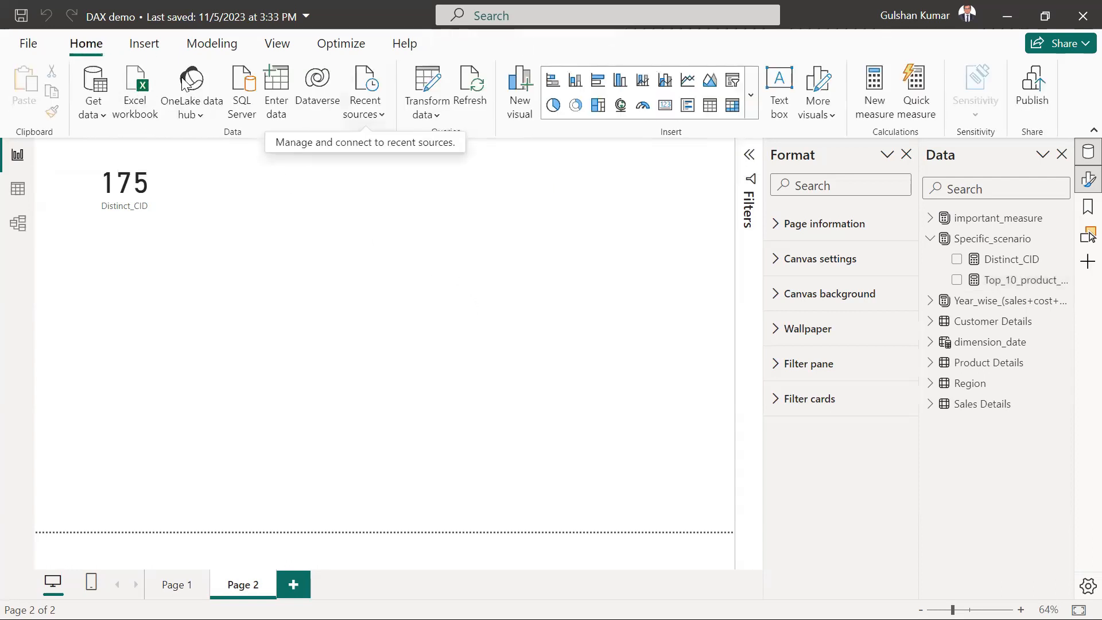
left_click(709, 105)
left_click_drag(209, 353, 344, 413)
left_click_drag(294, 310, 453, 203)
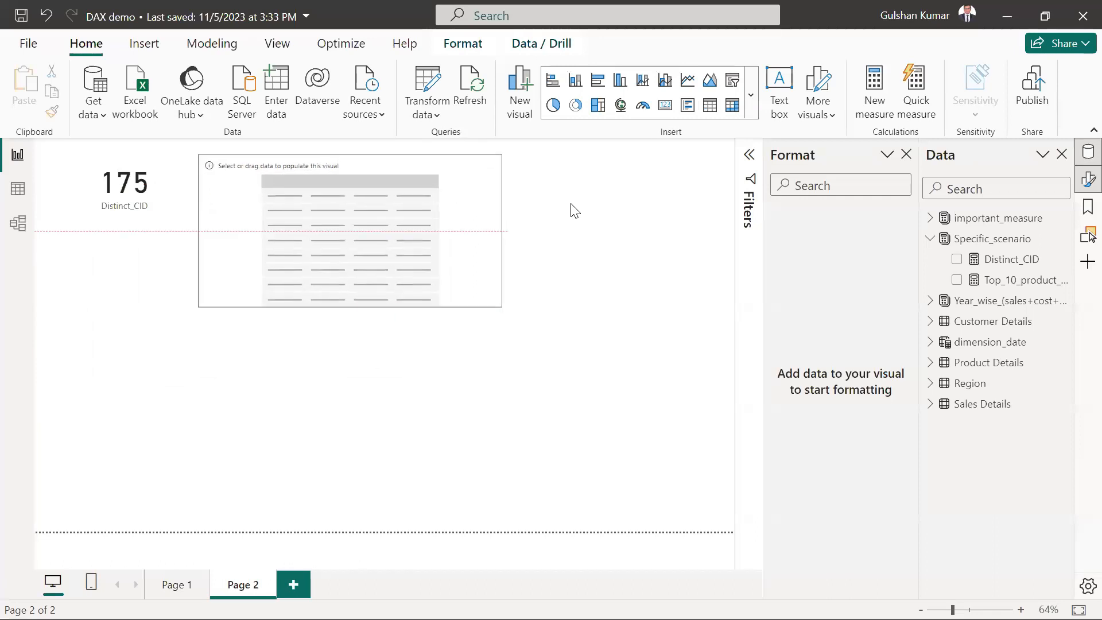
Step: Add Product Name from Product Details and the Top_10_product_sales measure as columns of the table visual
left_click(930, 362)
left_click_drag(996, 411, 339, 240)
scroll(257, 214, "down", 5)
scroll(273, 246, "up", 5)
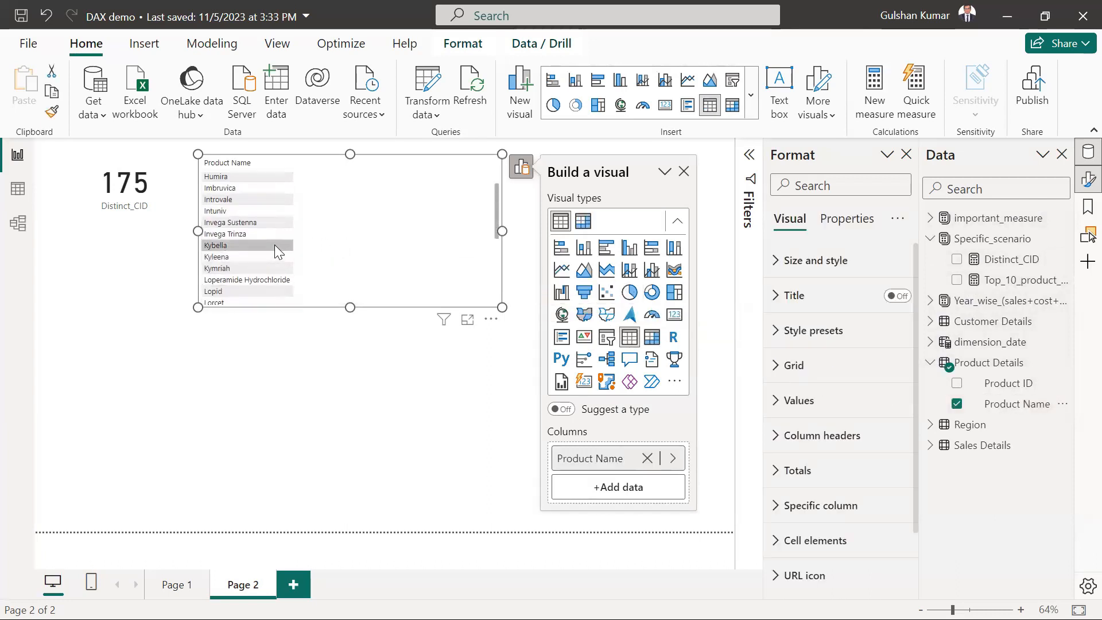
scroll(274, 233, "up", 2)
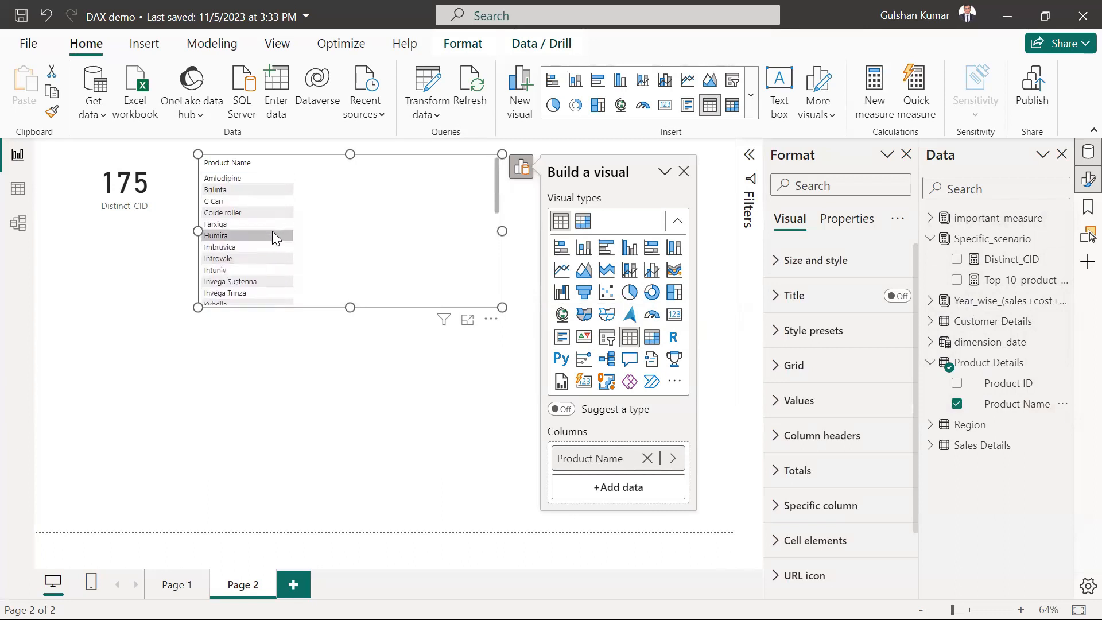
left_click_drag(1034, 290, 468, 232)
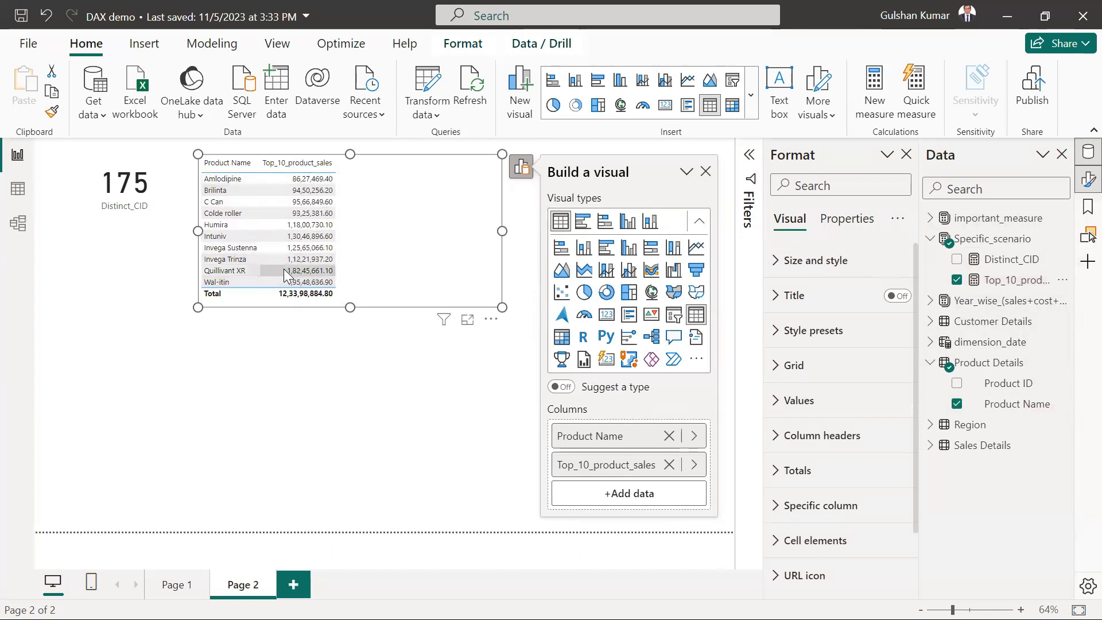
Step: Sort the table visual by Top_10_product_sales in descending order and narrow it to fit its two columns
left_click(284, 167)
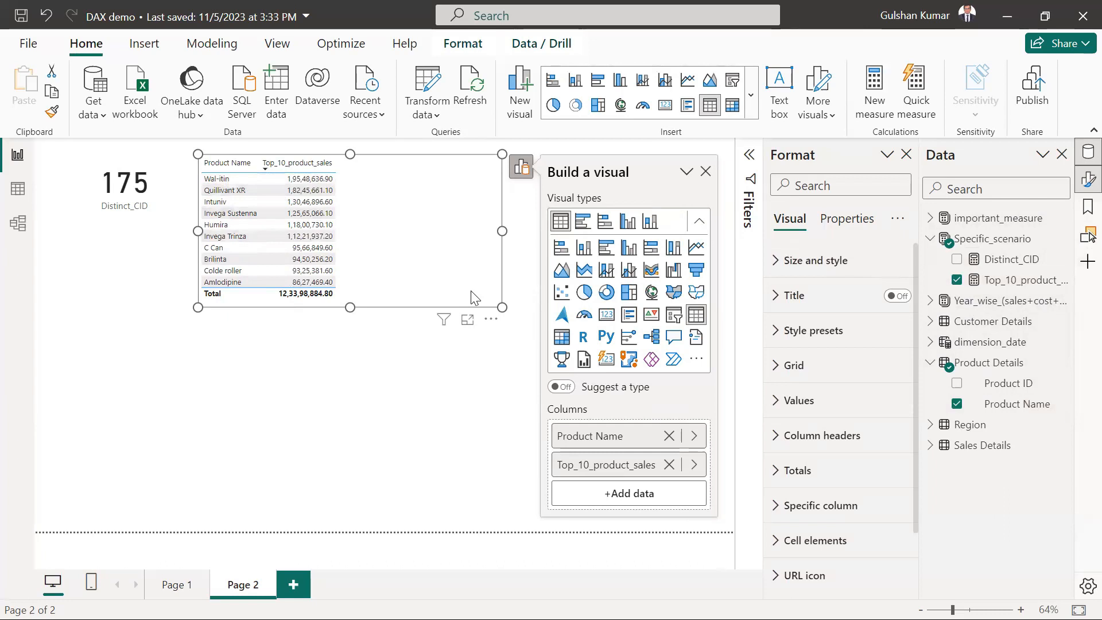
left_click_drag(499, 307, 356, 309)
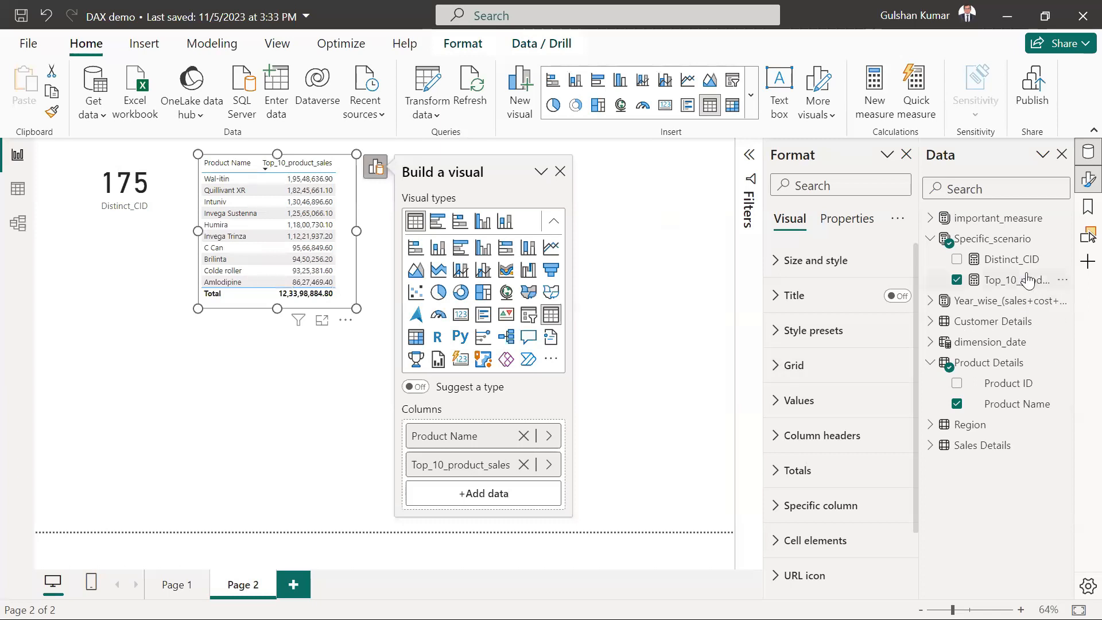
Step: Create a new measure in the Specific_scenario table and name it top_10_products_cost
left_click(1002, 237)
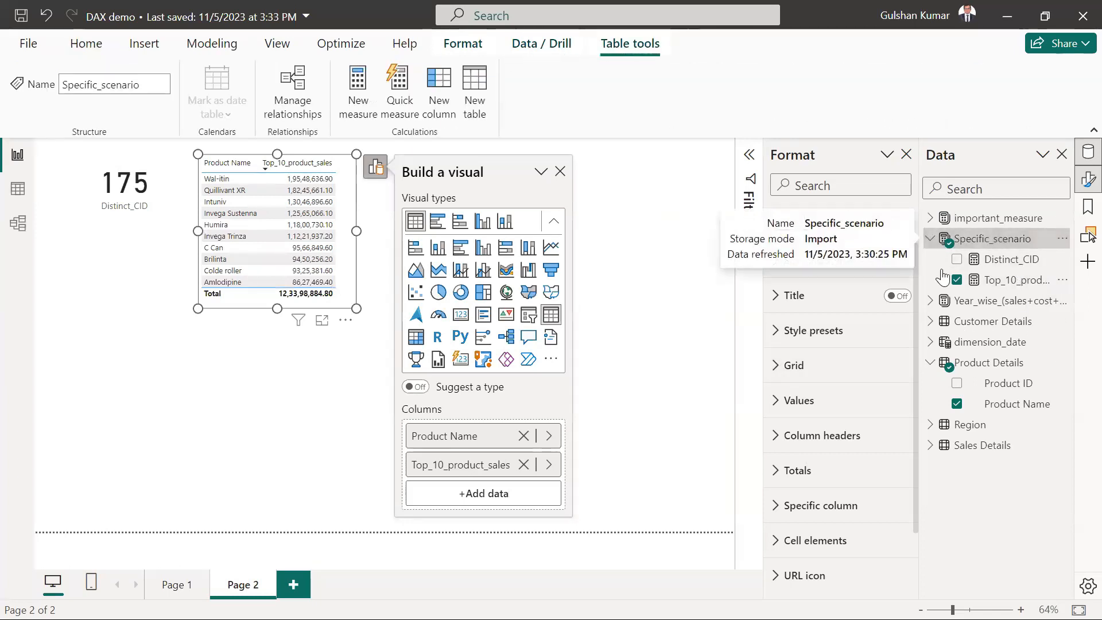
left_click(357, 101)
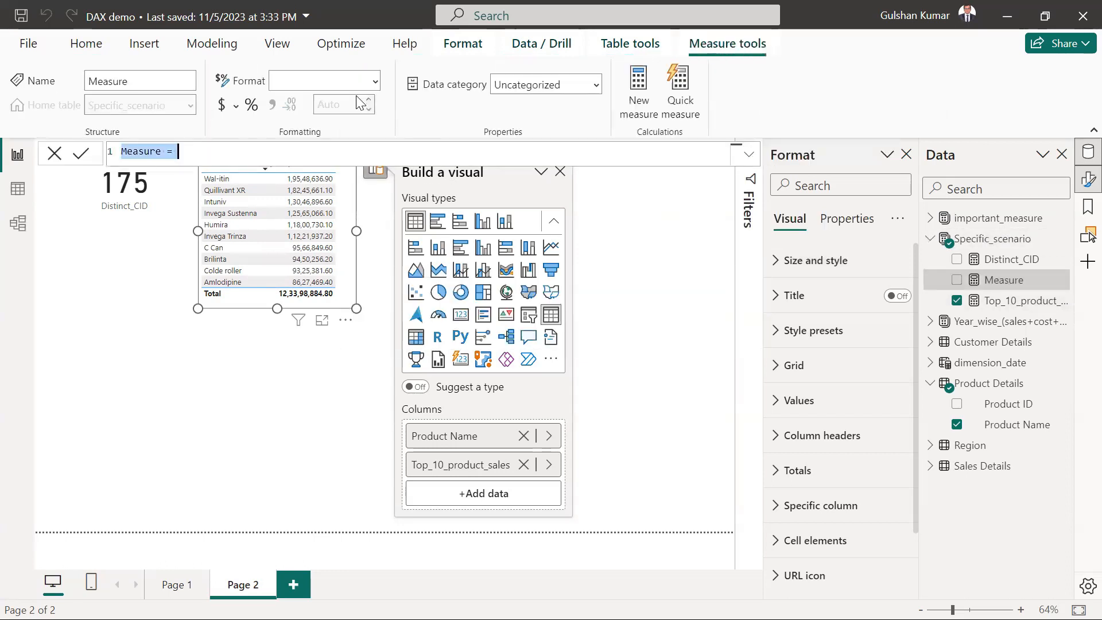
key("BackSpace")
type("t")
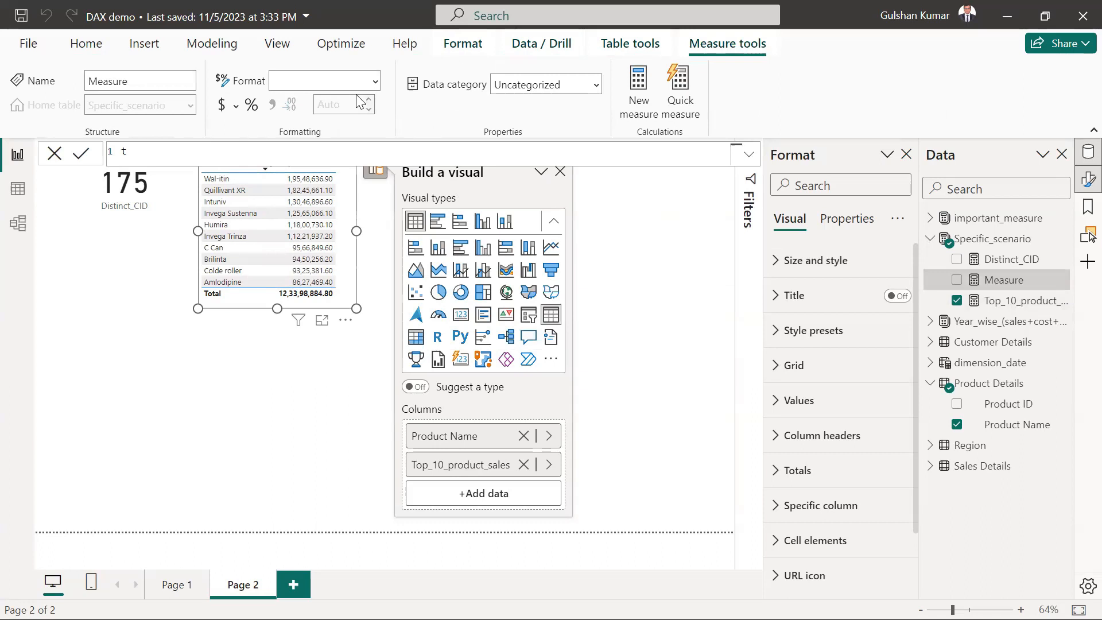
type("op_1")
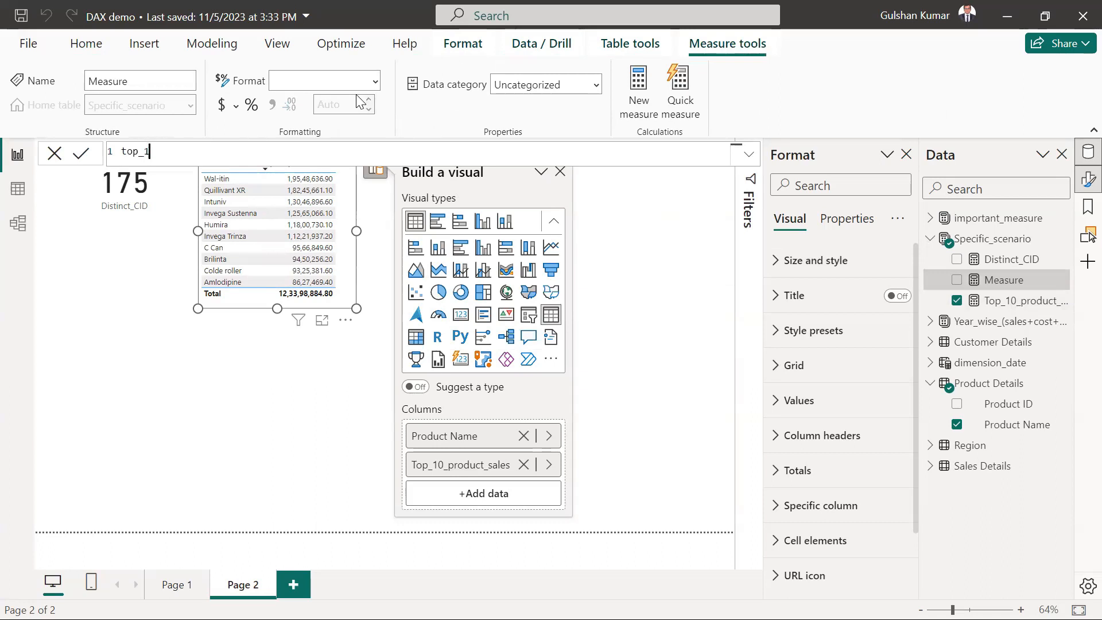
type("0_produc")
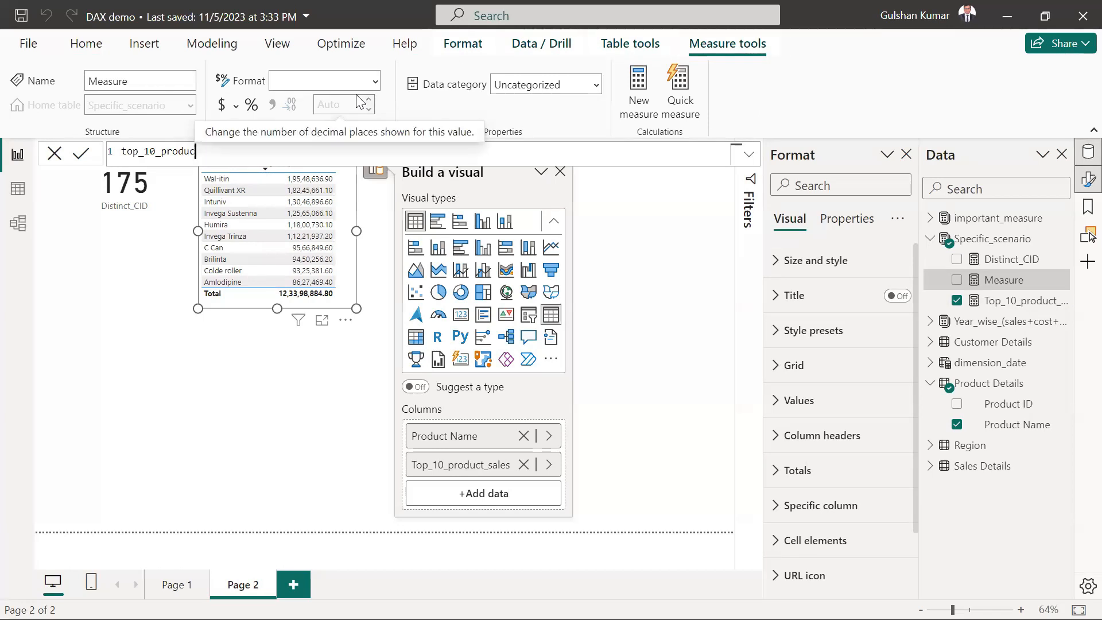
type("ts_")
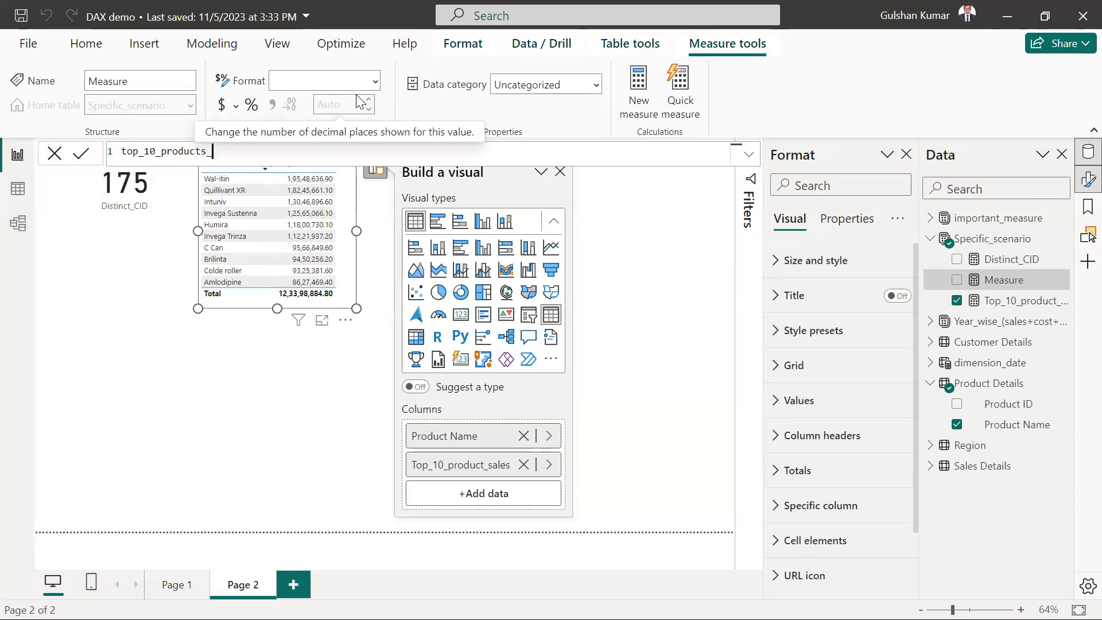
type("cost")
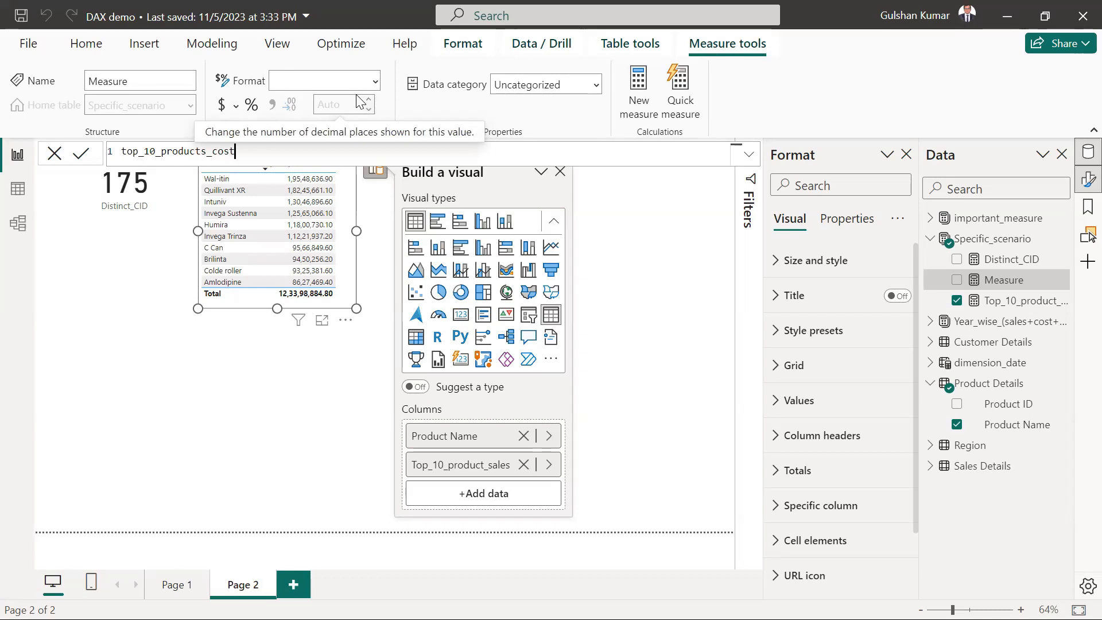
Step: Start the measure's formula with CALCULATE and use [Total_cost] as its expression
type(" =ca")
key("Tab")
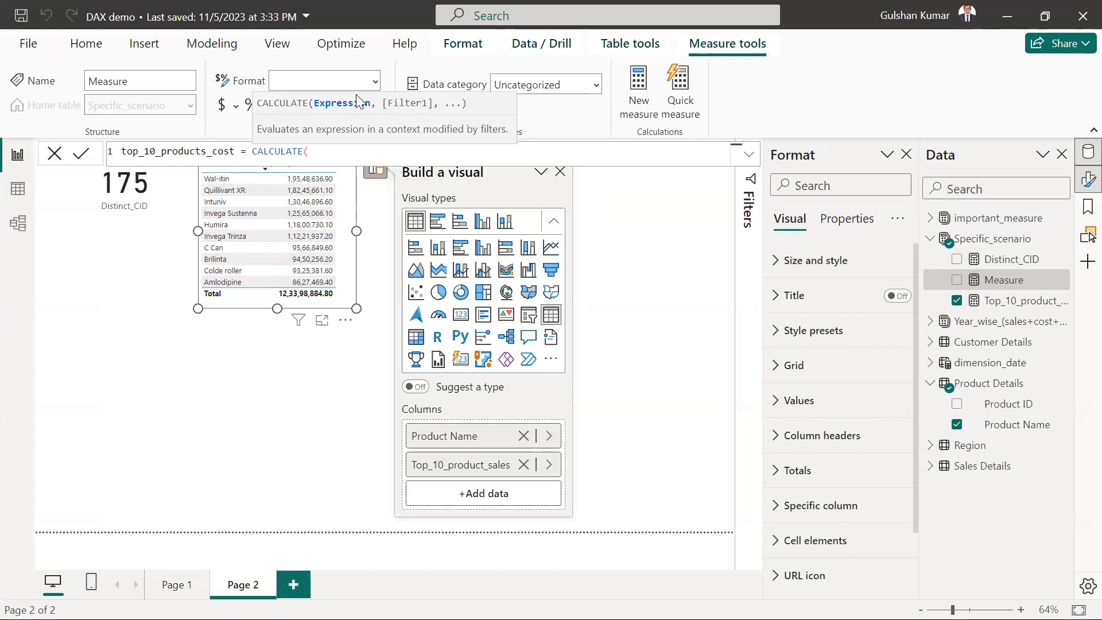
type("[Total_cost]")
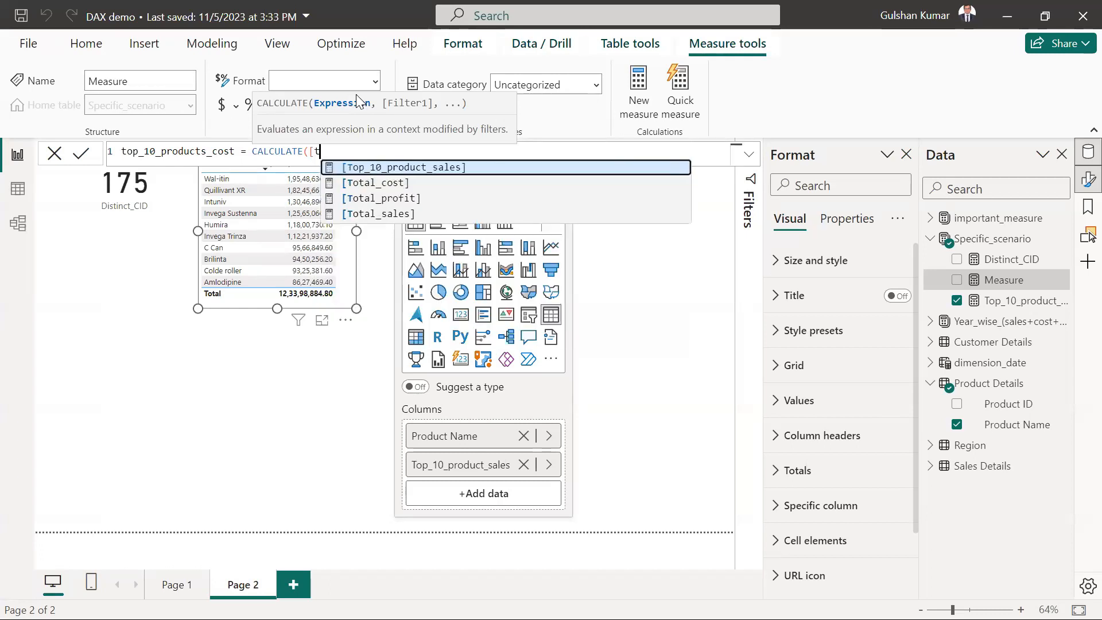
type(",")
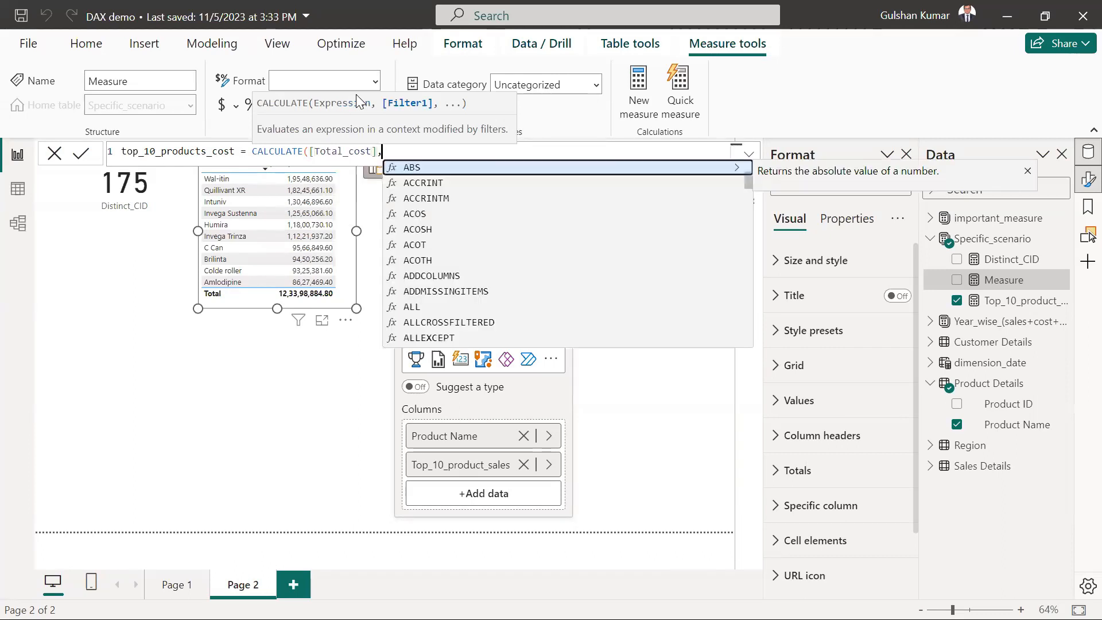
Step: Add a FILTER to CALCULATE with VALUES('Product Details'[Product Name]) as its table argument
type("fi")
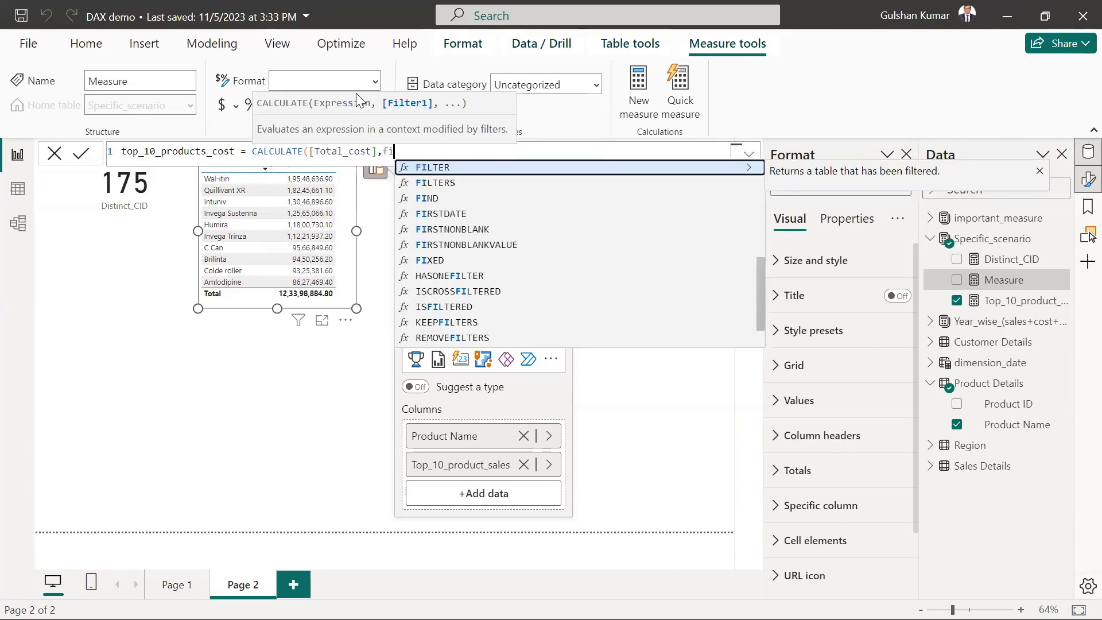
key("Tab")
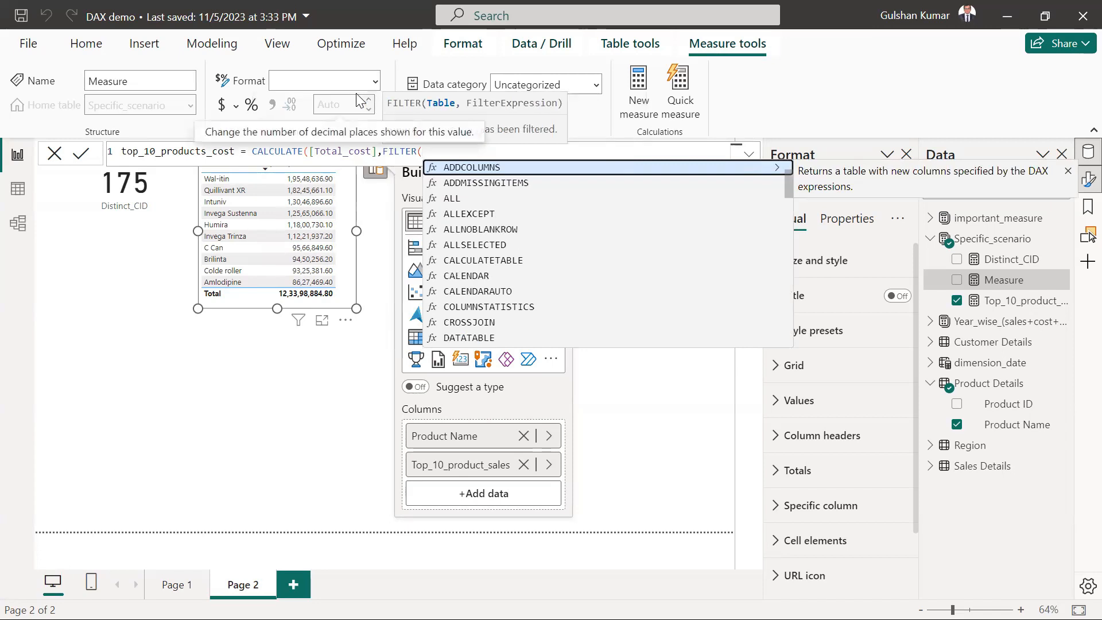
type("va")
key("Tab")
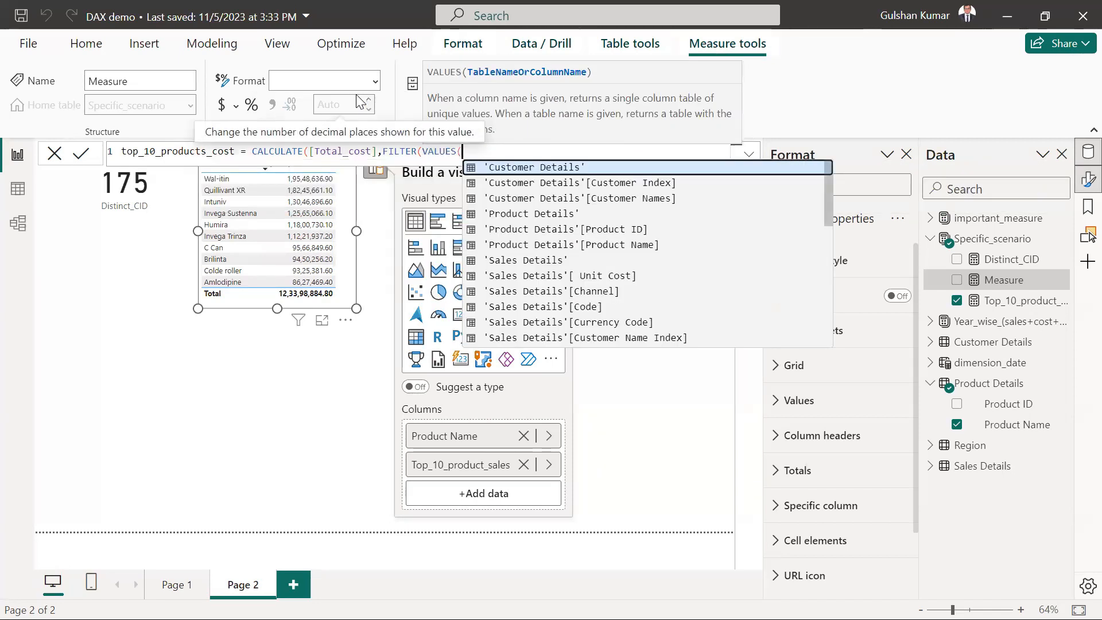
key("Down")
key("Down")
key("Down")
key("Down")
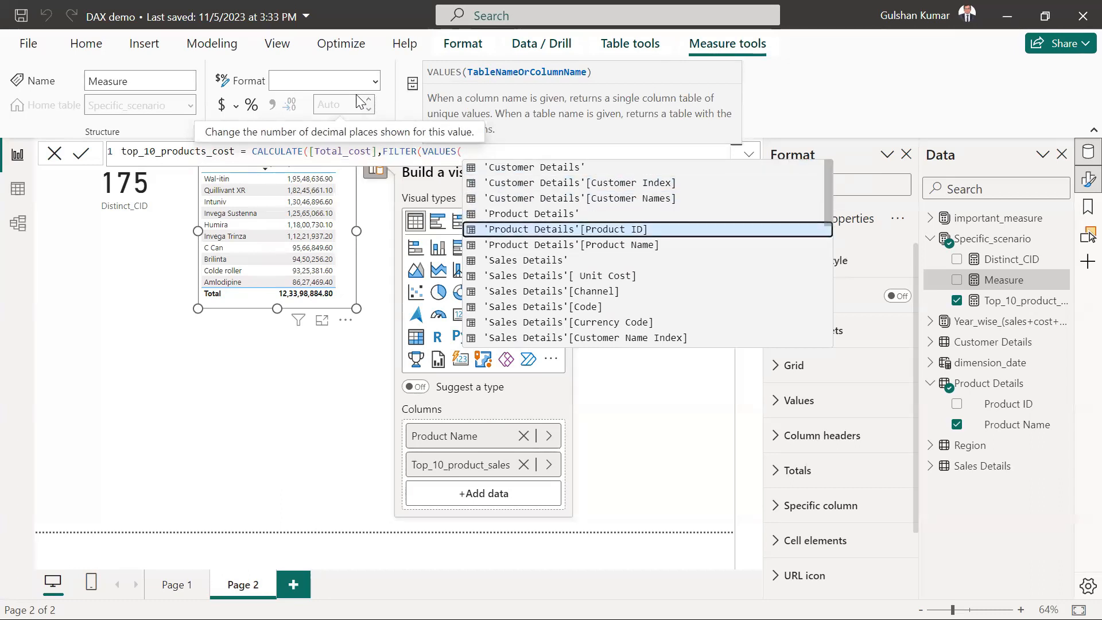
key("Down")
key("Tab")
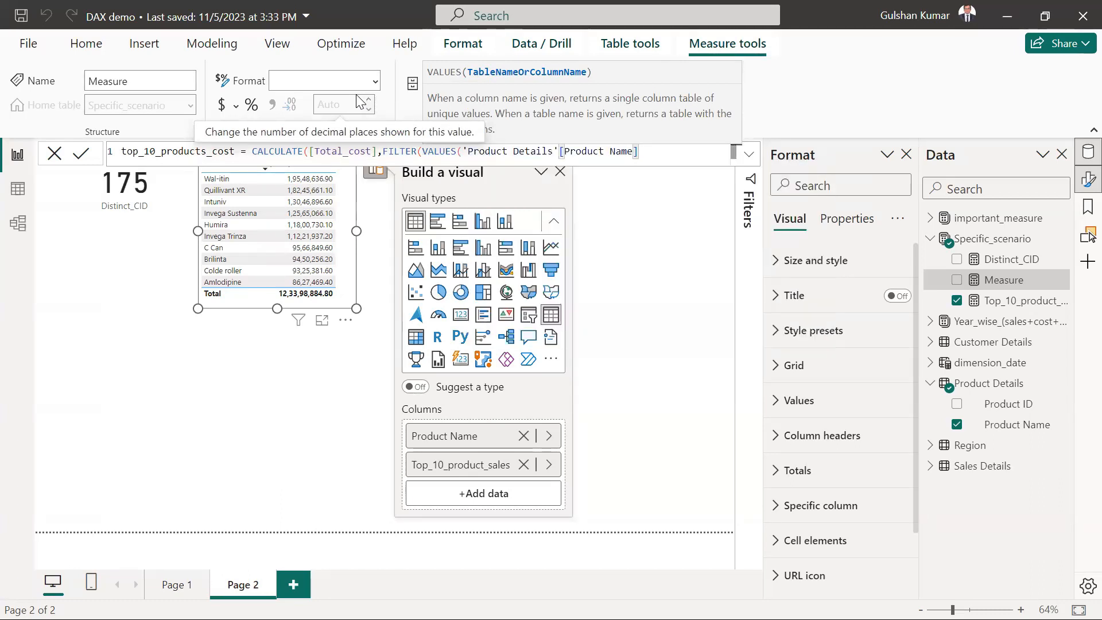
type("),")
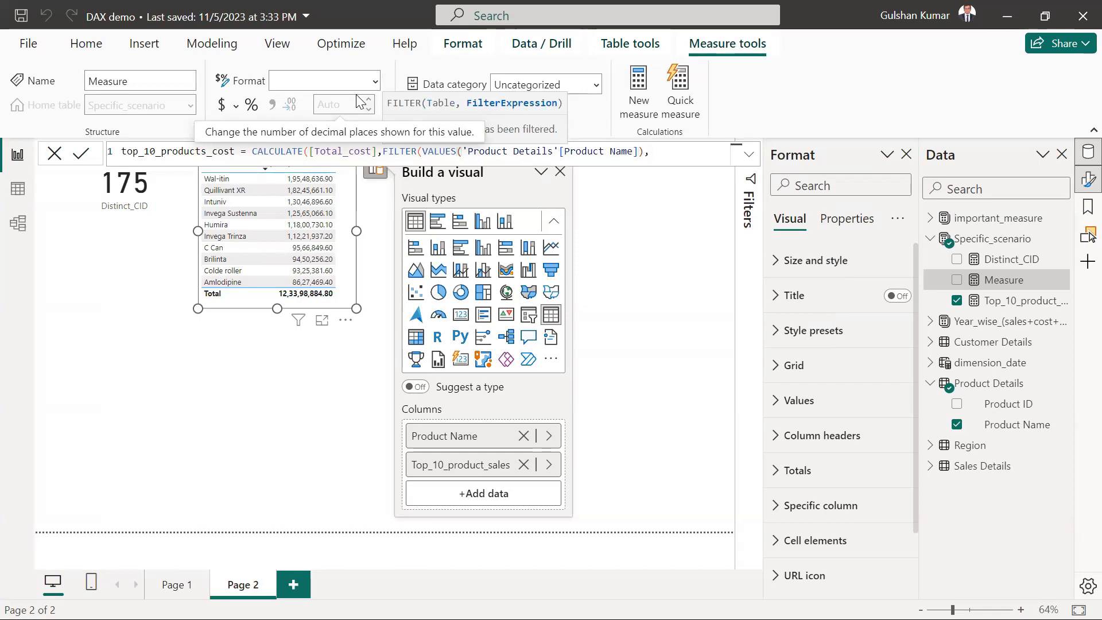
Step: On a new formula line, begin the filter expression with an IF that has RANKX as its logical test
key("shift+Return")
type("if")
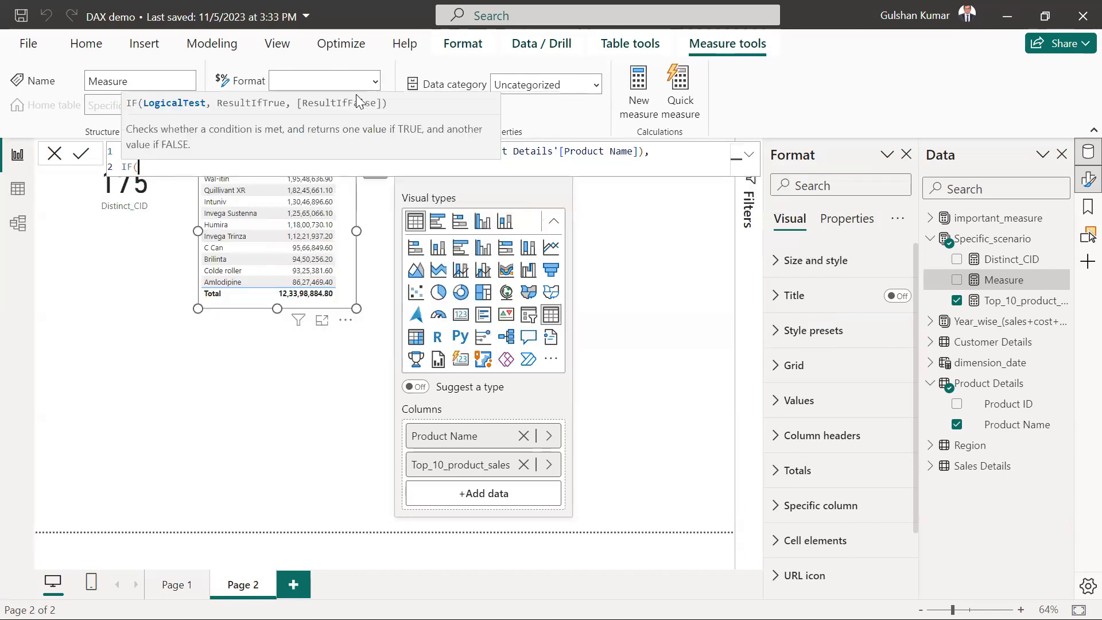
type("r")
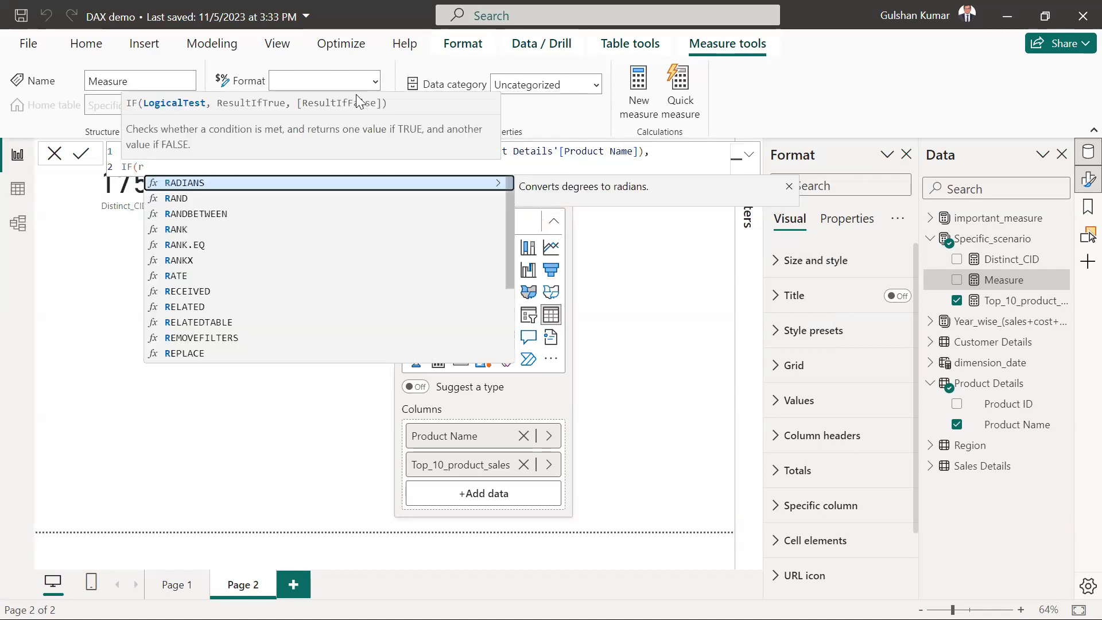
type("a")
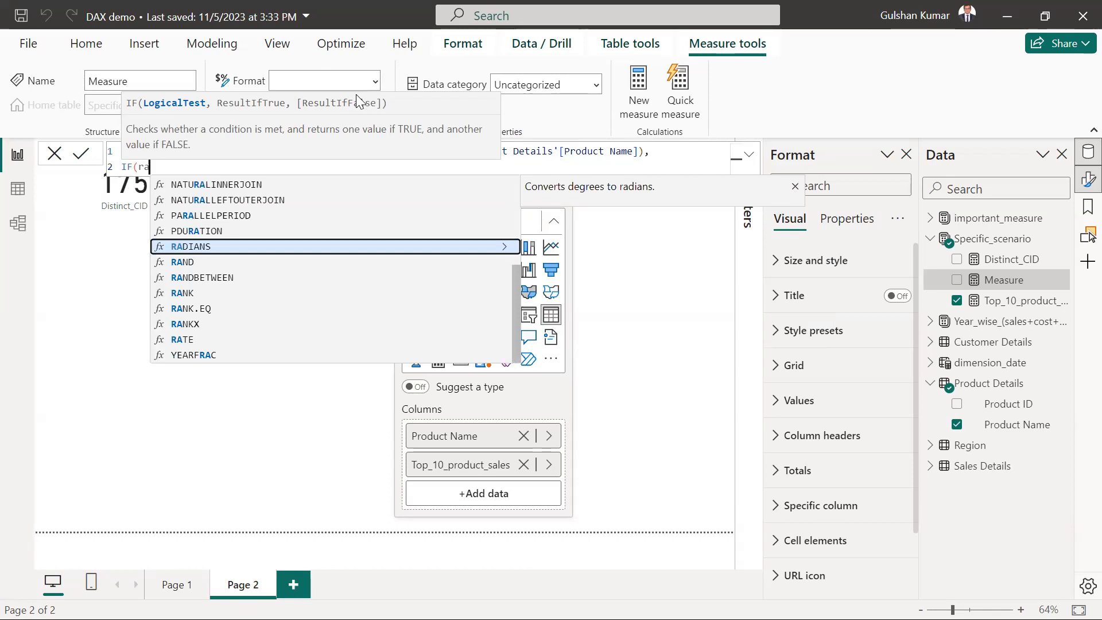
type("n")
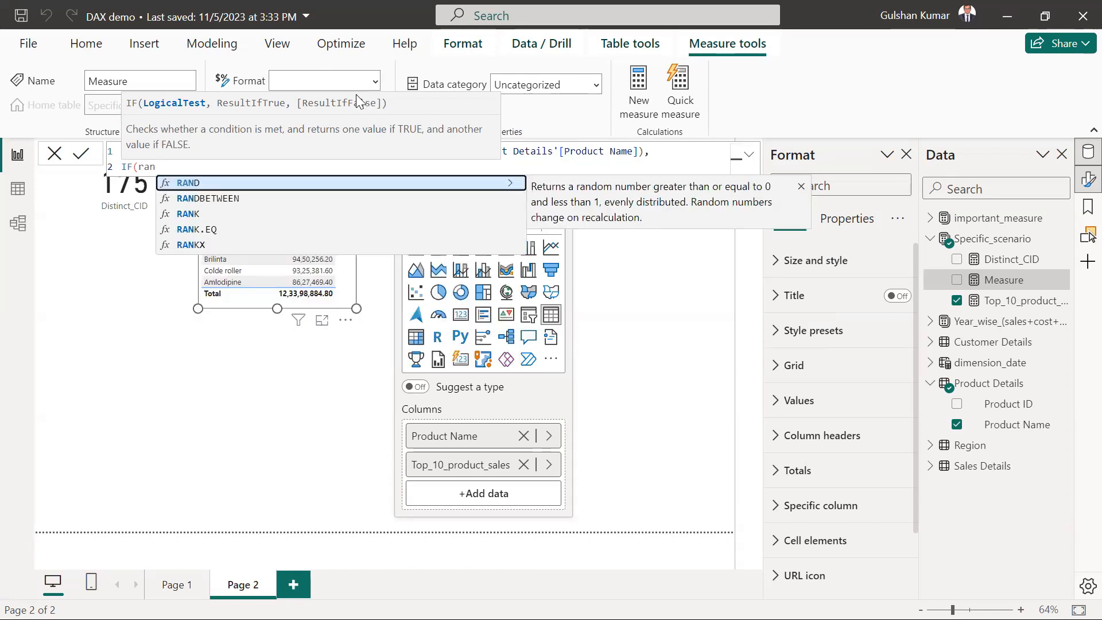
key("Down")
key("Down")
key("Down")
key("Down")
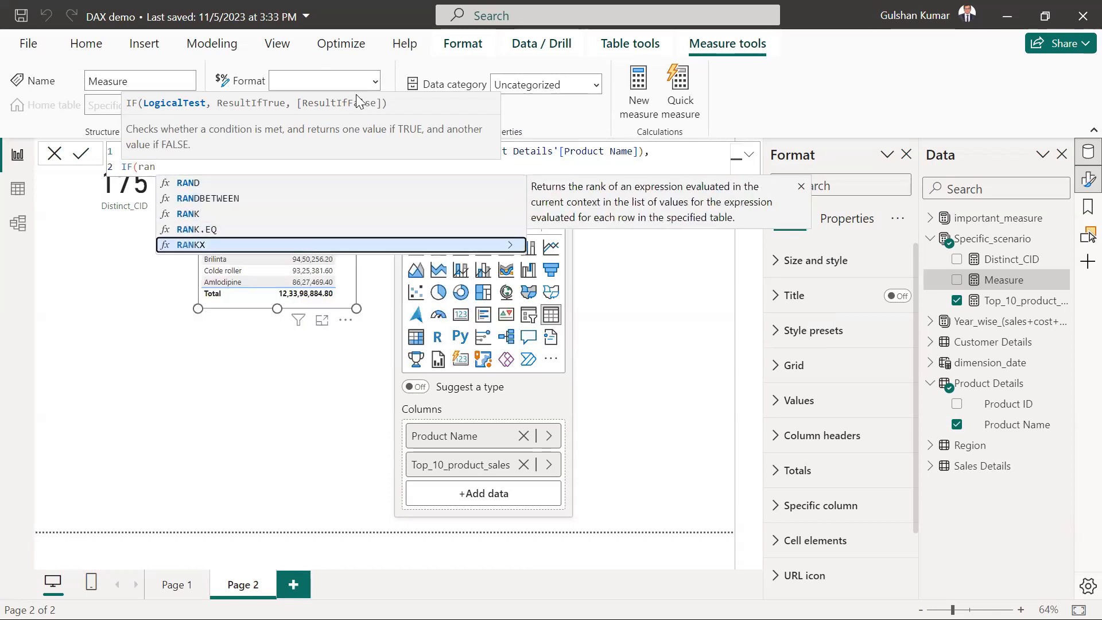
key("Tab")
Step: Set the RANKX table argument to ALL('Product Details'[Product Name])
type("a")
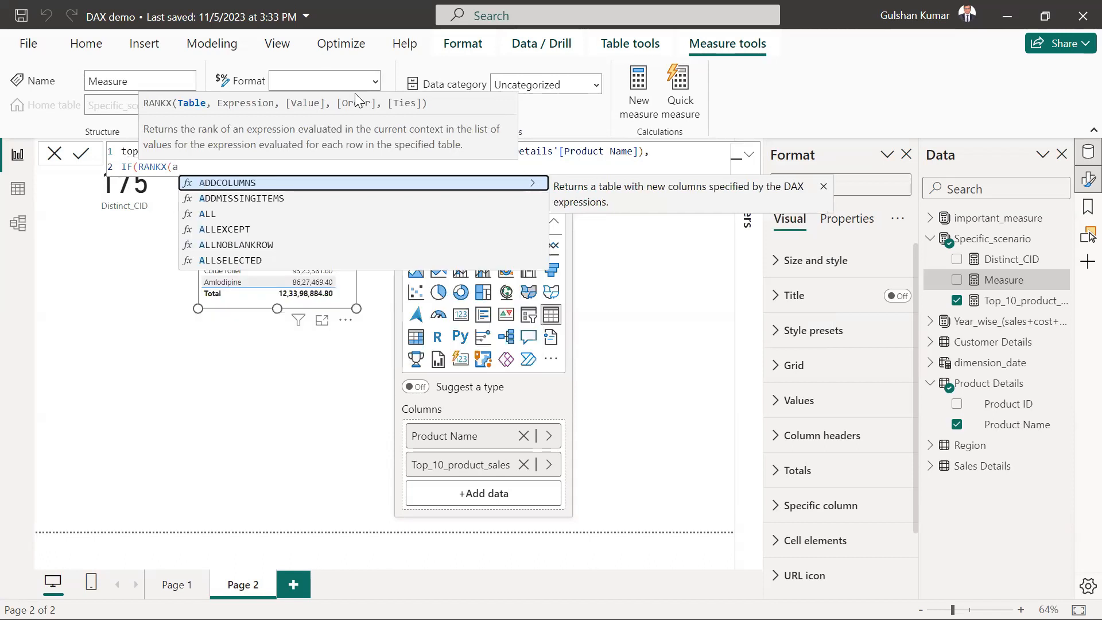
type("ll")
key("Tab")
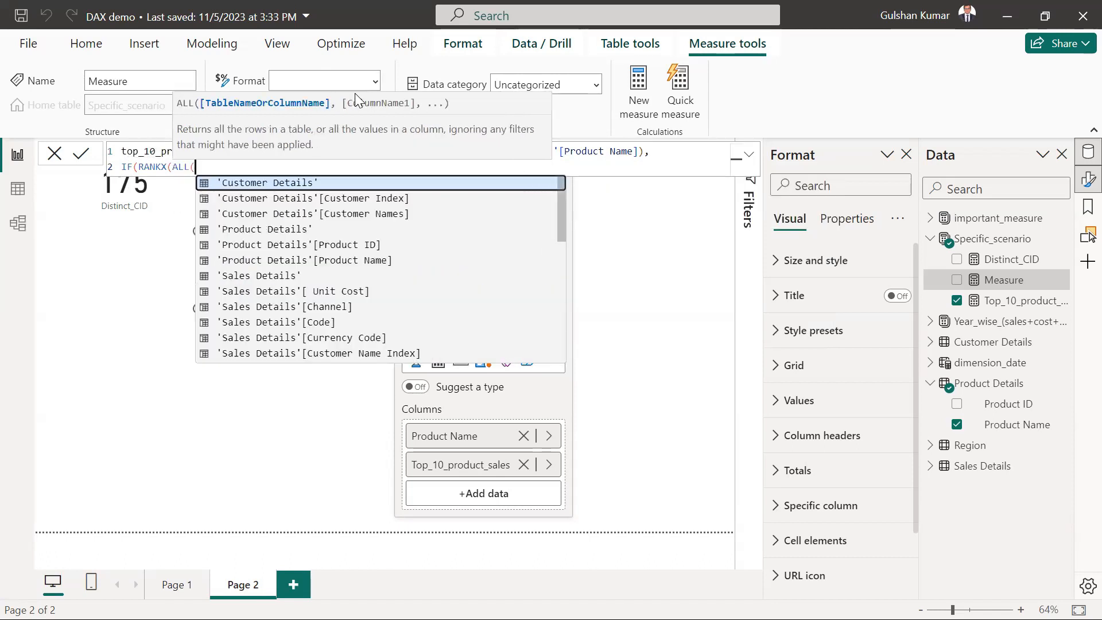
key("Down")
key("Down")
key("Down")
key("Down")
key("Down")
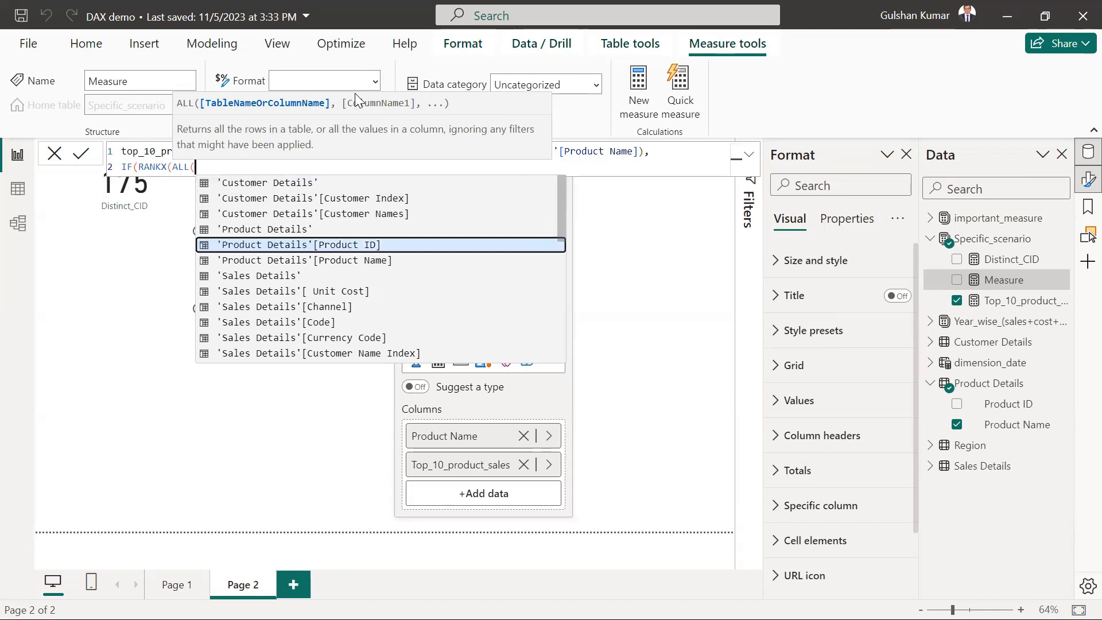
key("Tab")
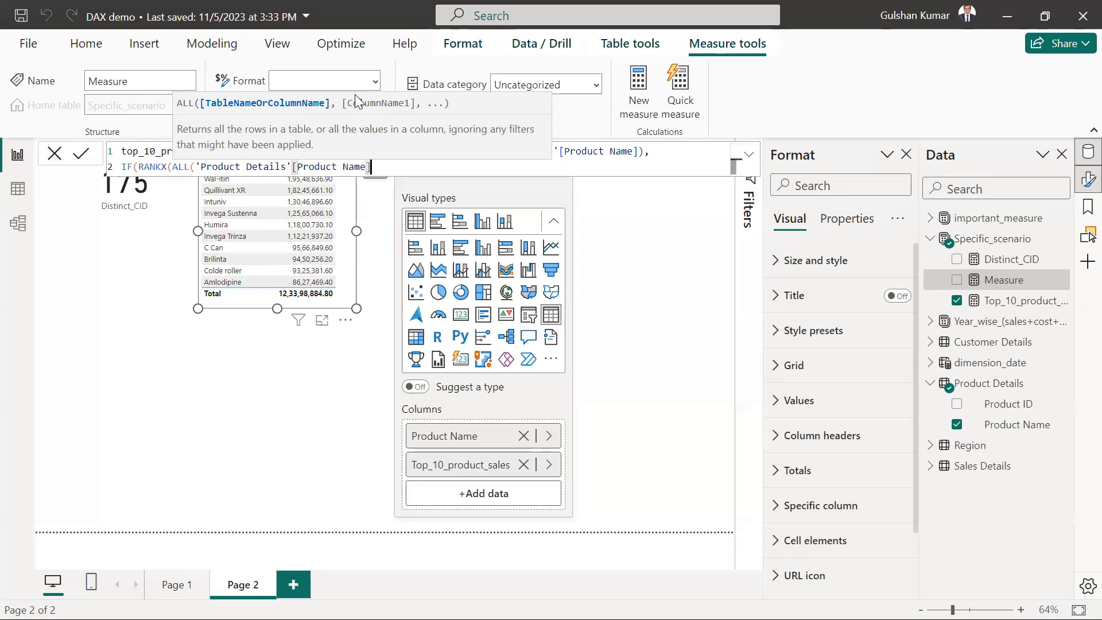
type("),")
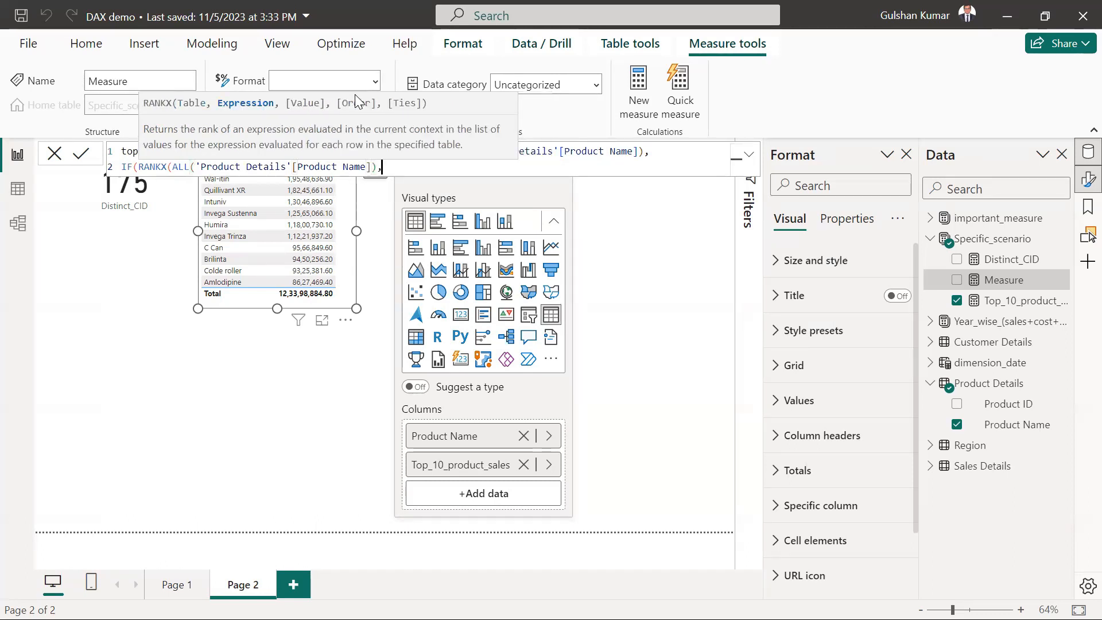
Step: Rank by [Total_sales] with the value argument skipped and DESC order, and complete the IF test with <=10
type("tot")
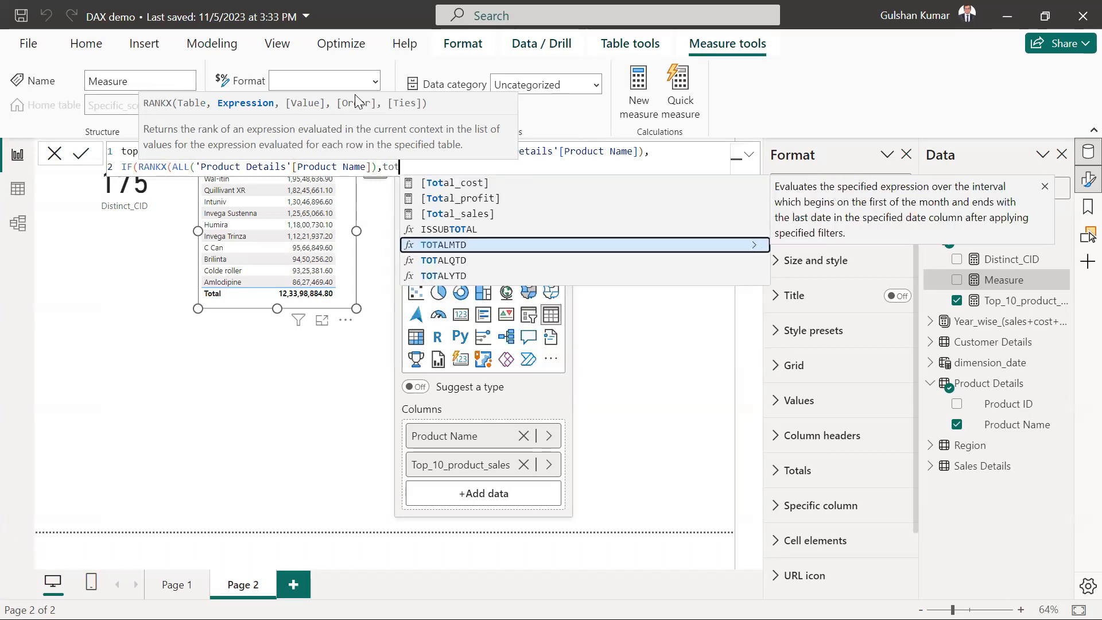
key("Up")
key("Up")
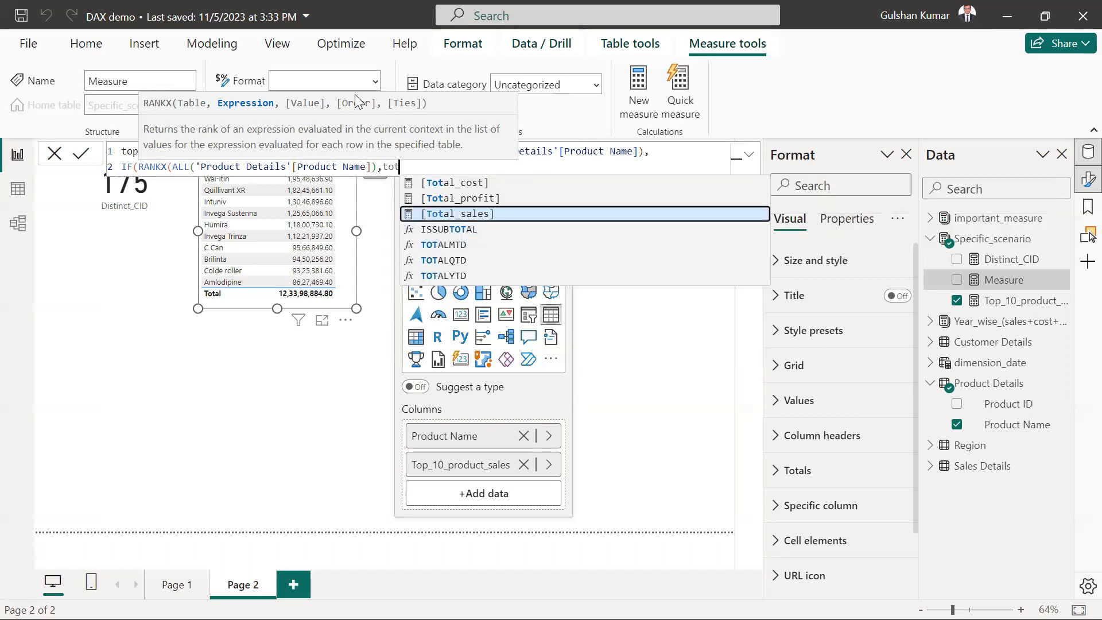
key("Tab")
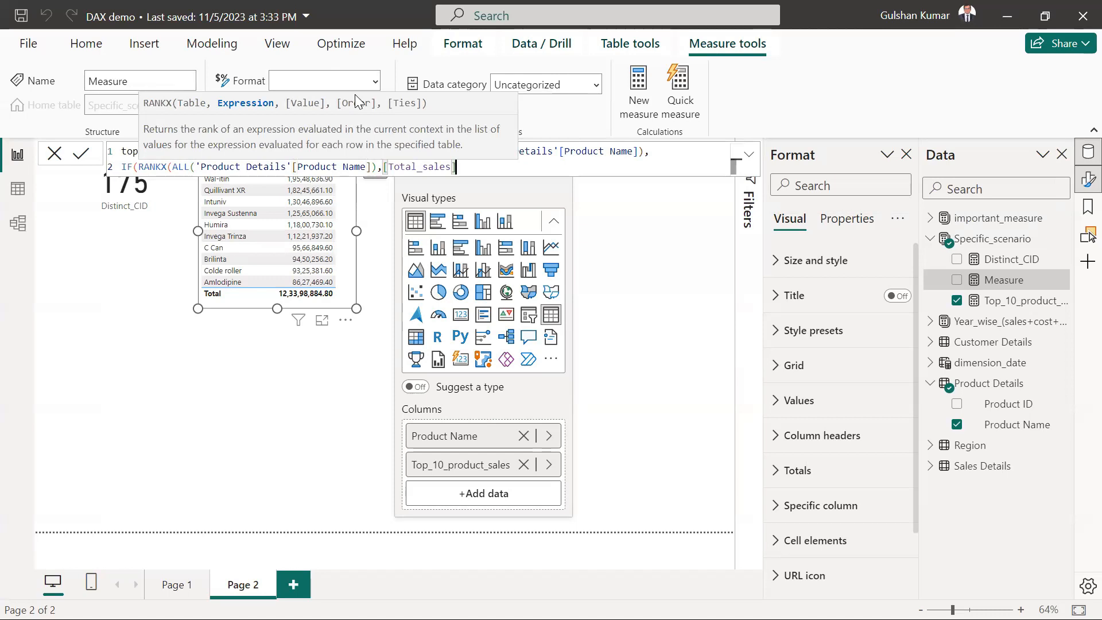
type(",")
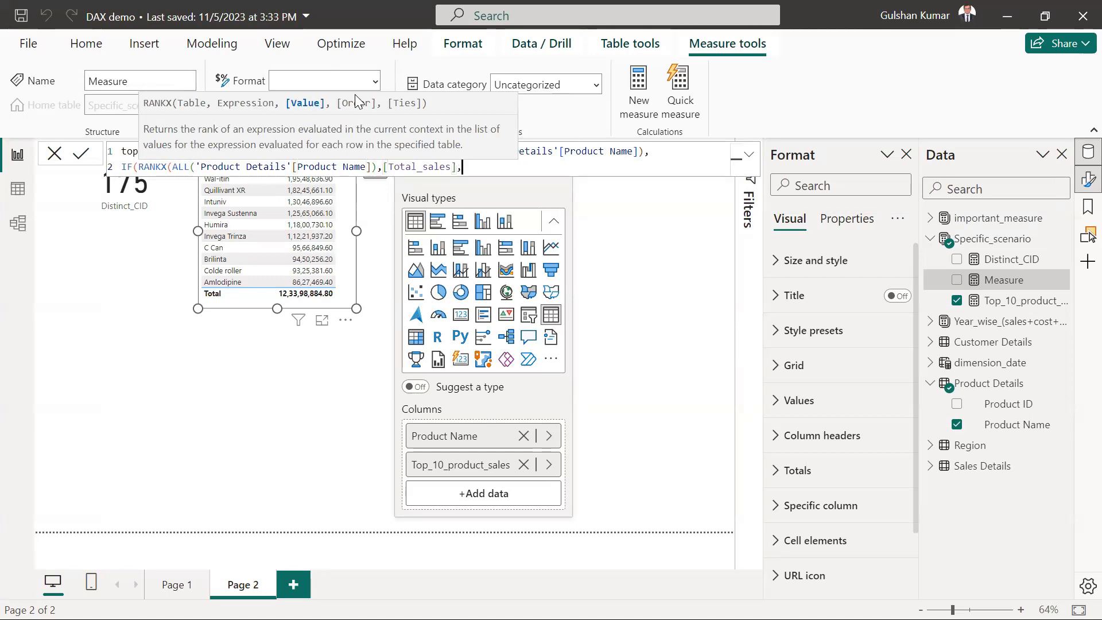
type(",")
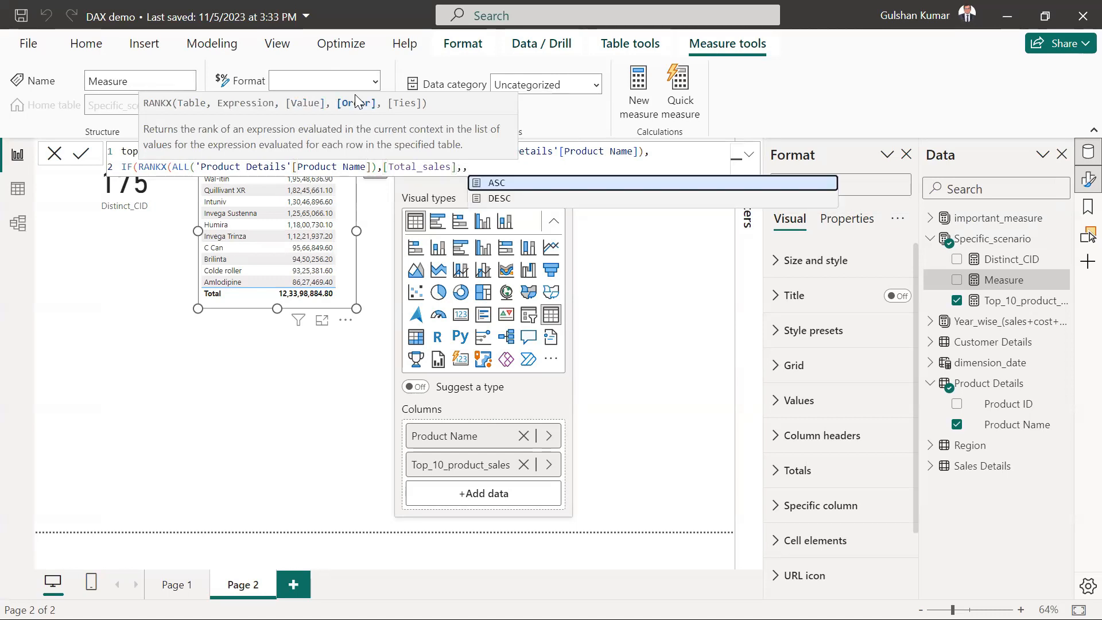
key("Down")
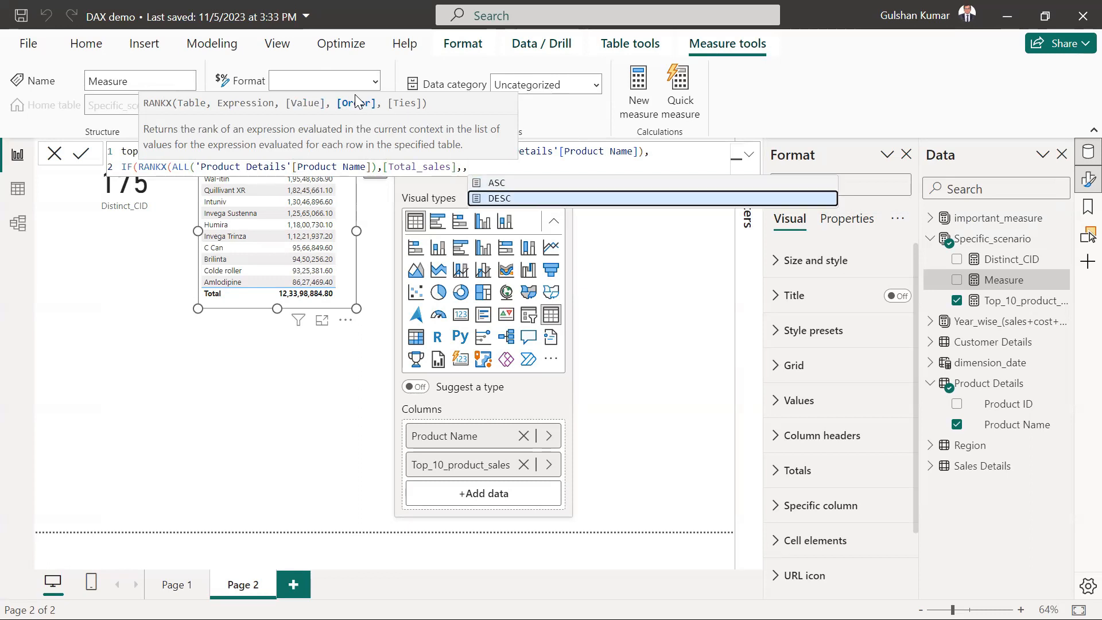
key("Tab")
type(")<=10")
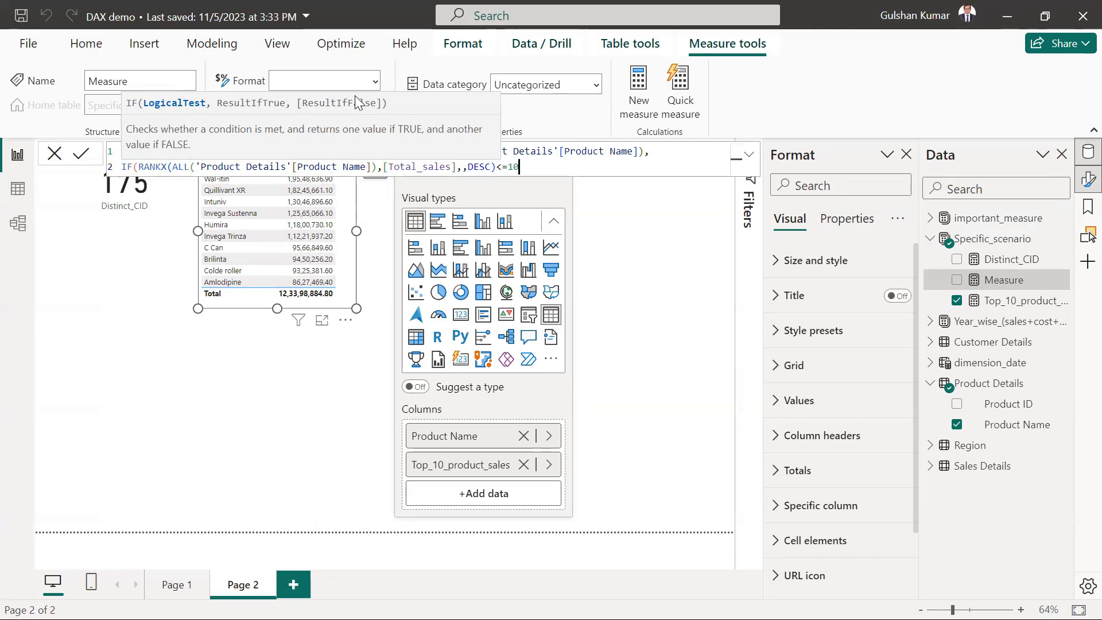
type(",")
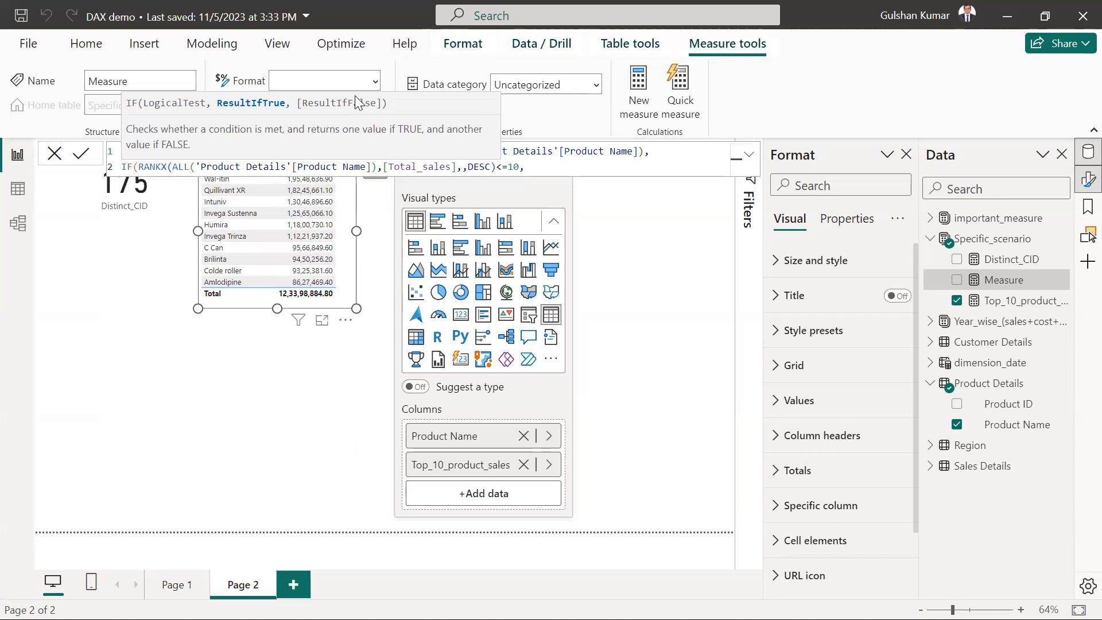
Step: Replace the RANKX expression argument with [Total_cost] in the measure formula
key("Left")
key("Left")
key("Left")
key("Left")
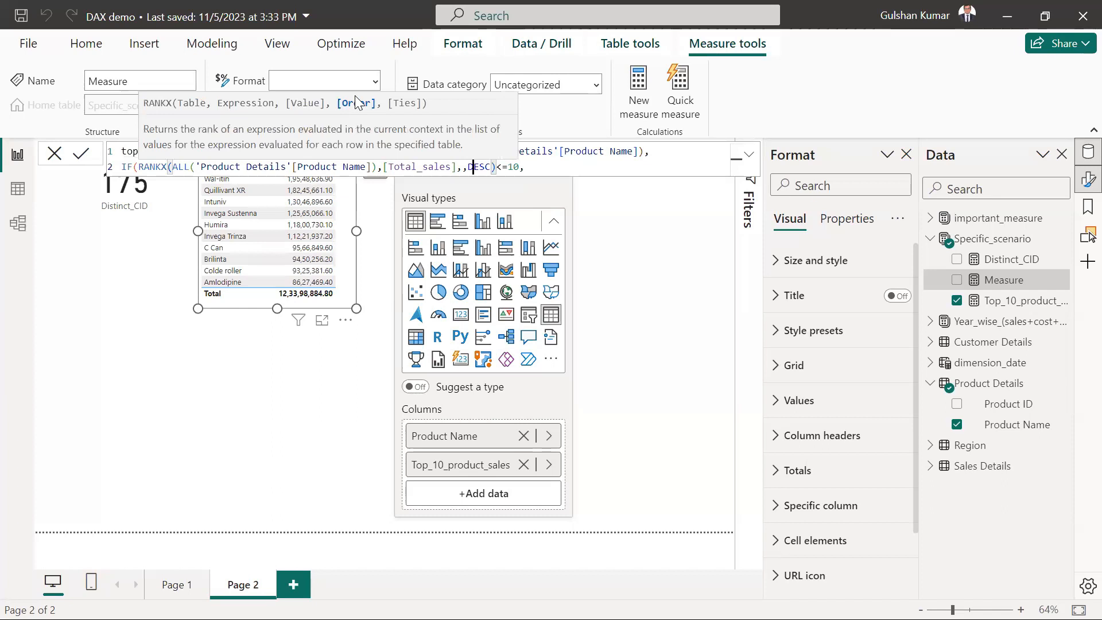
key("Left")
key("BackSpace")
key("BackSpace")
key("BackSpace")
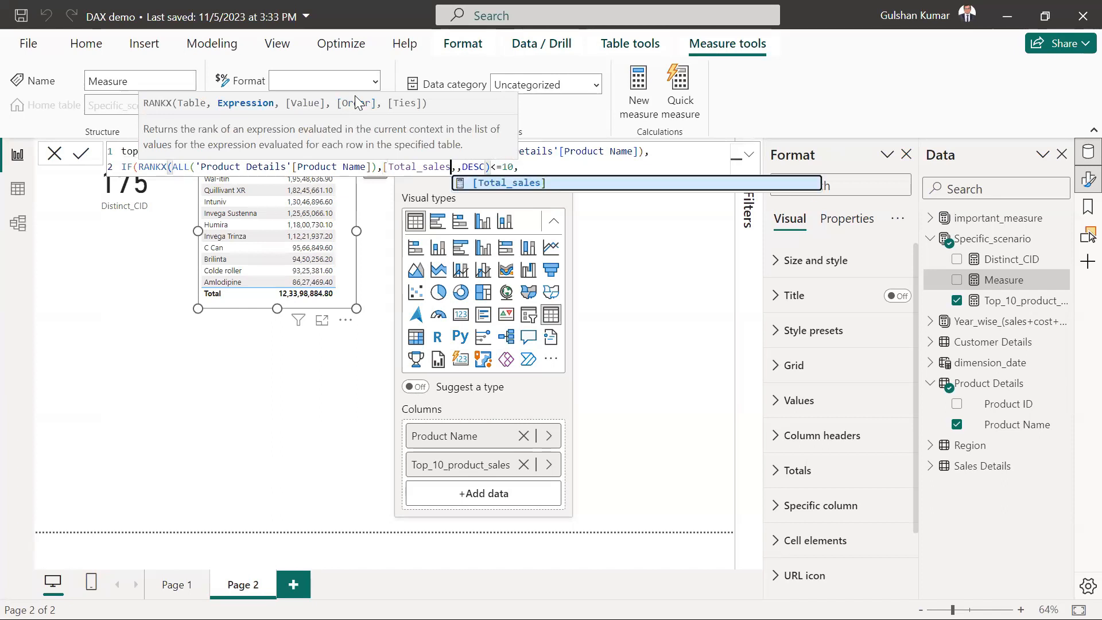
key("BackSpace")
key("BackSpace")
key("BackSpace")
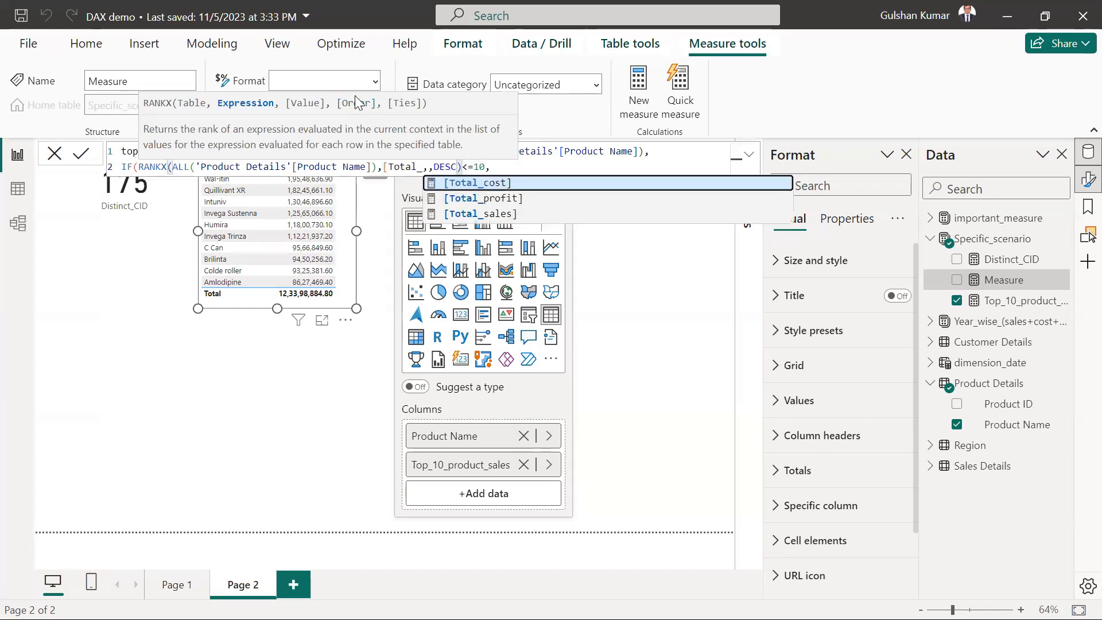
key("Tab")
key("Right")
key("Right")
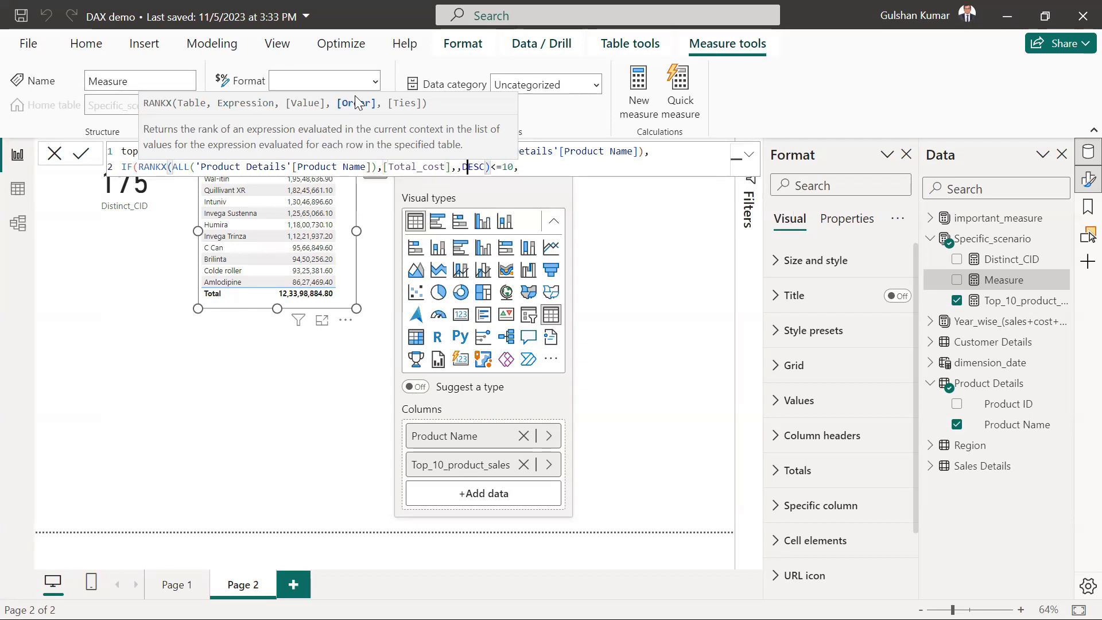
key("Right")
key("Right")
key("Right")
key("Right")
key("Right")
key("Right")
key("Right")
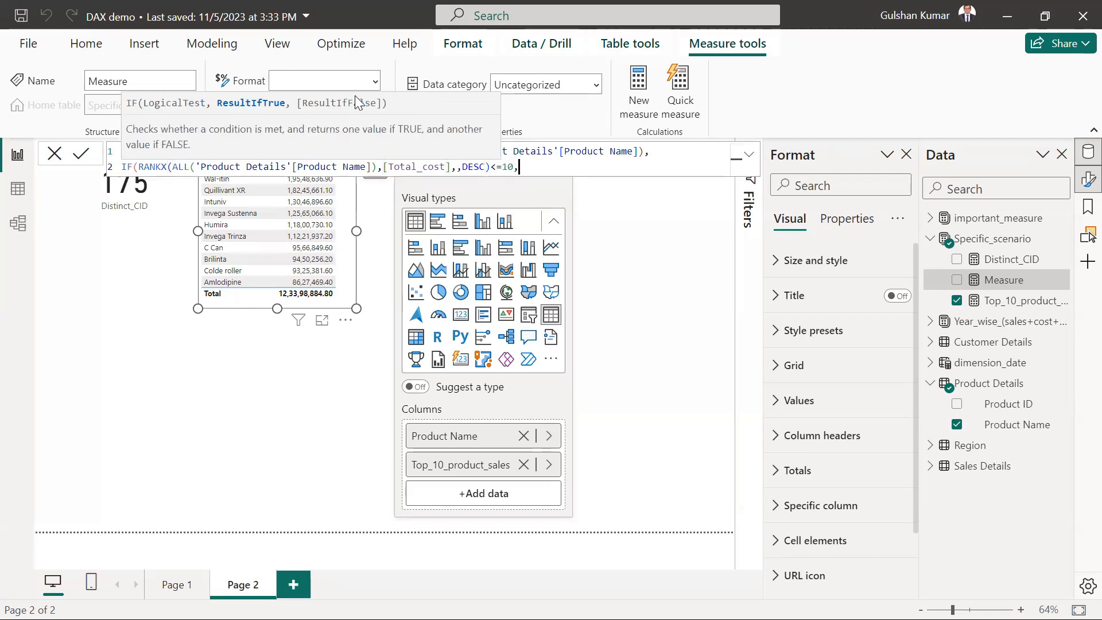
Step: Complete the IF with [Total_cost] as the true result and BLANK() as the false result, close all parentheses and commit the measure
type("[to")
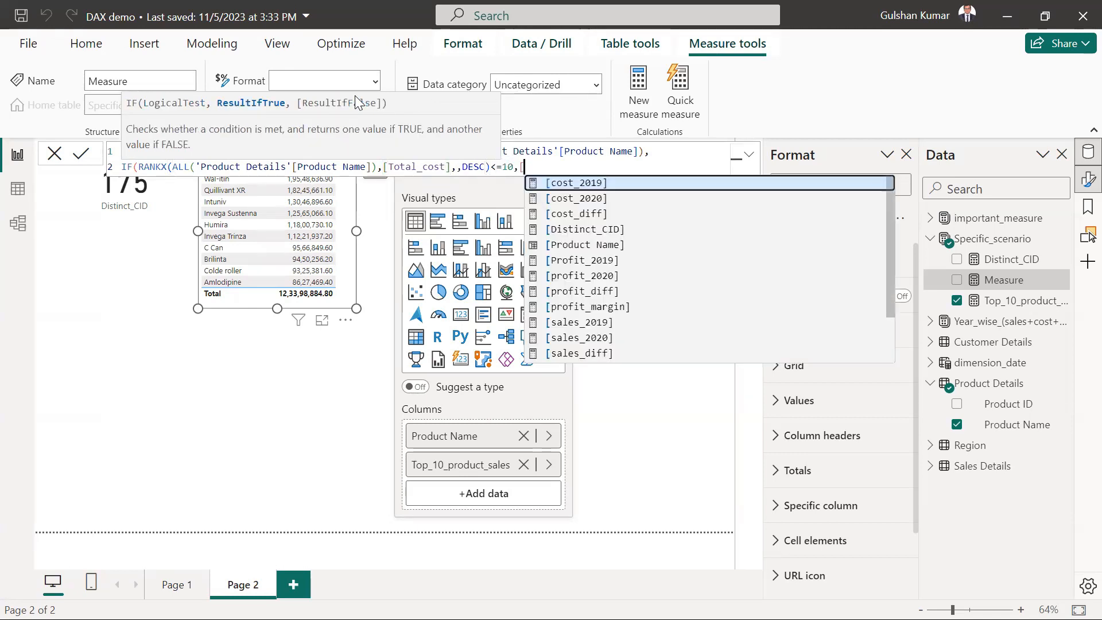
type("t")
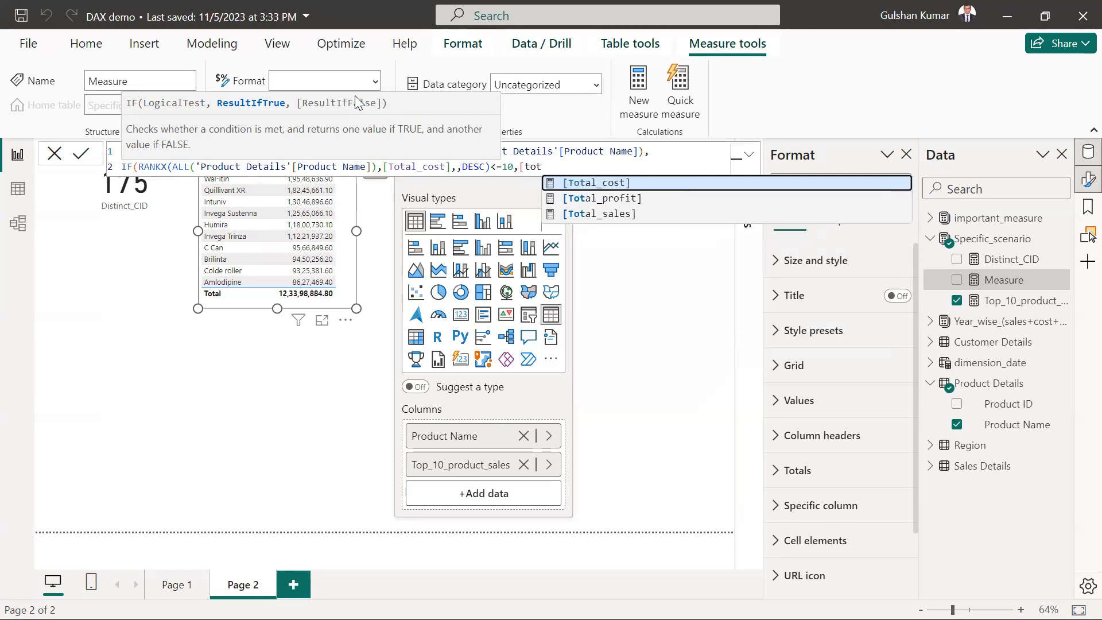
key("Tab")
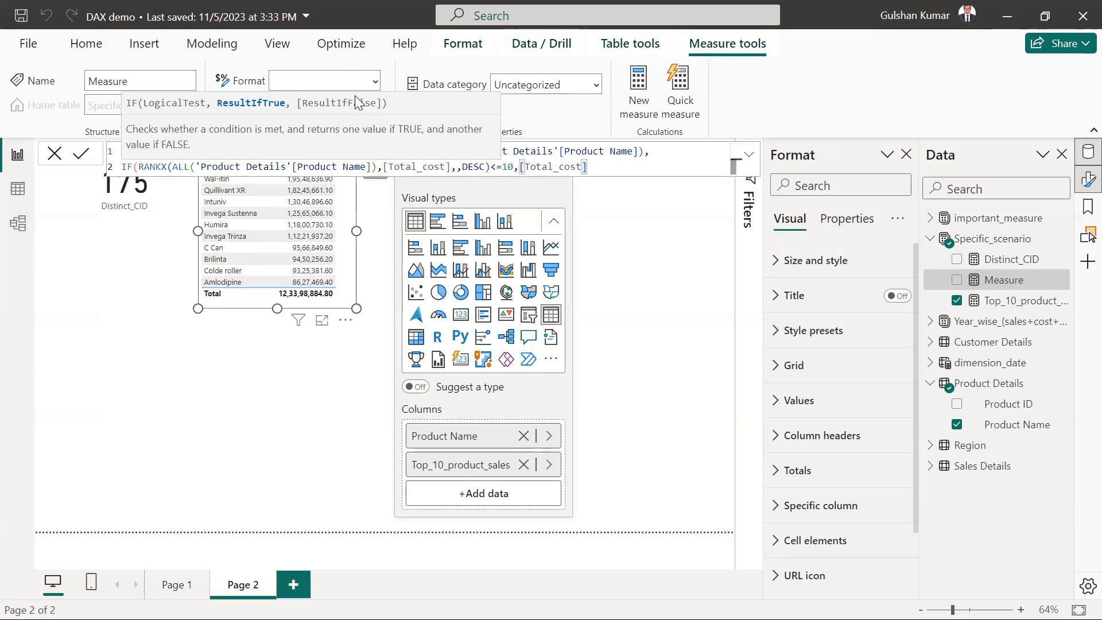
type(",")
type("BL")
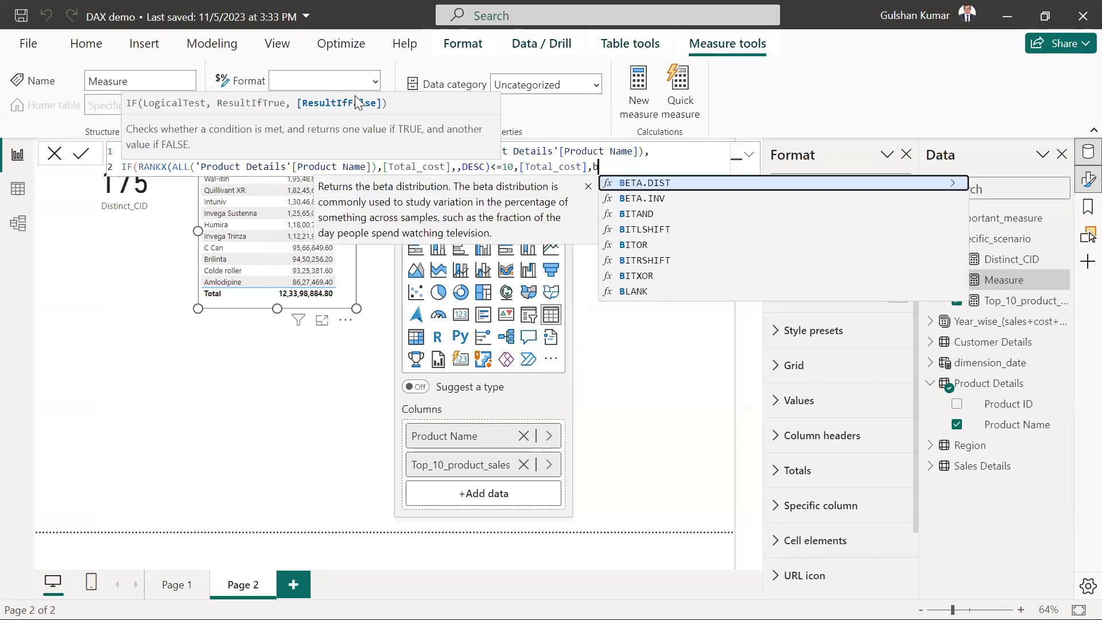
key("Tab")
type(")")
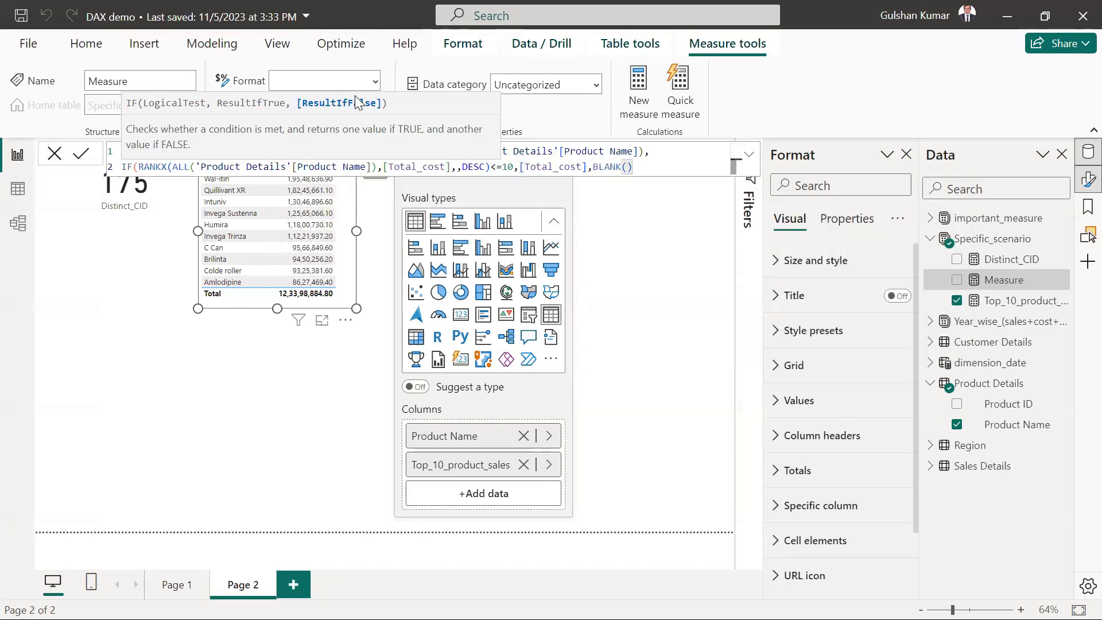
type(")))")
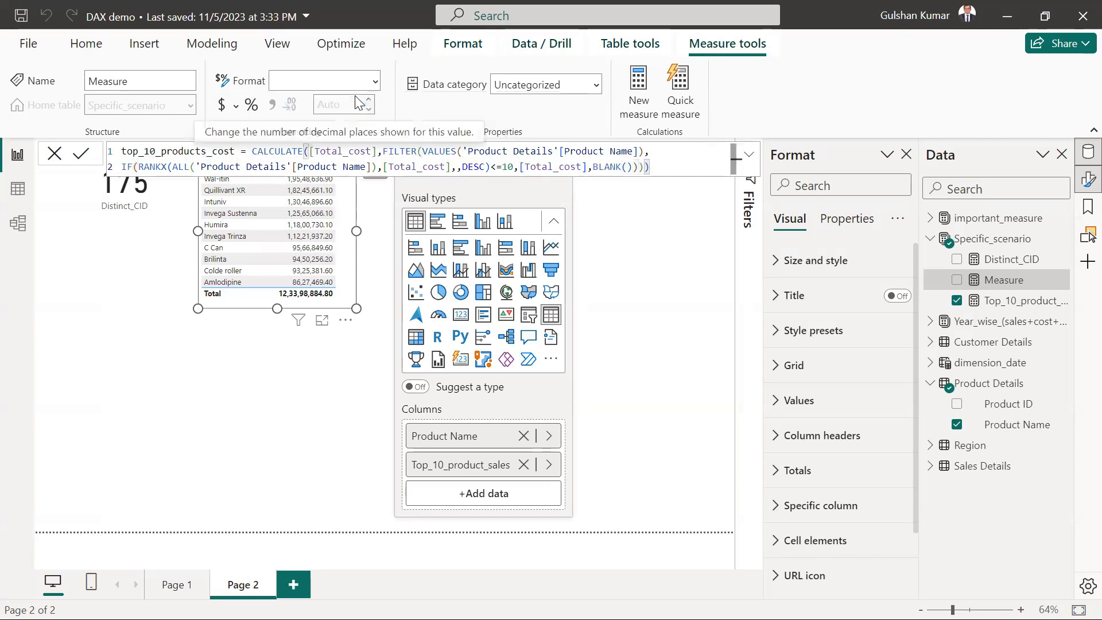
key("Return")
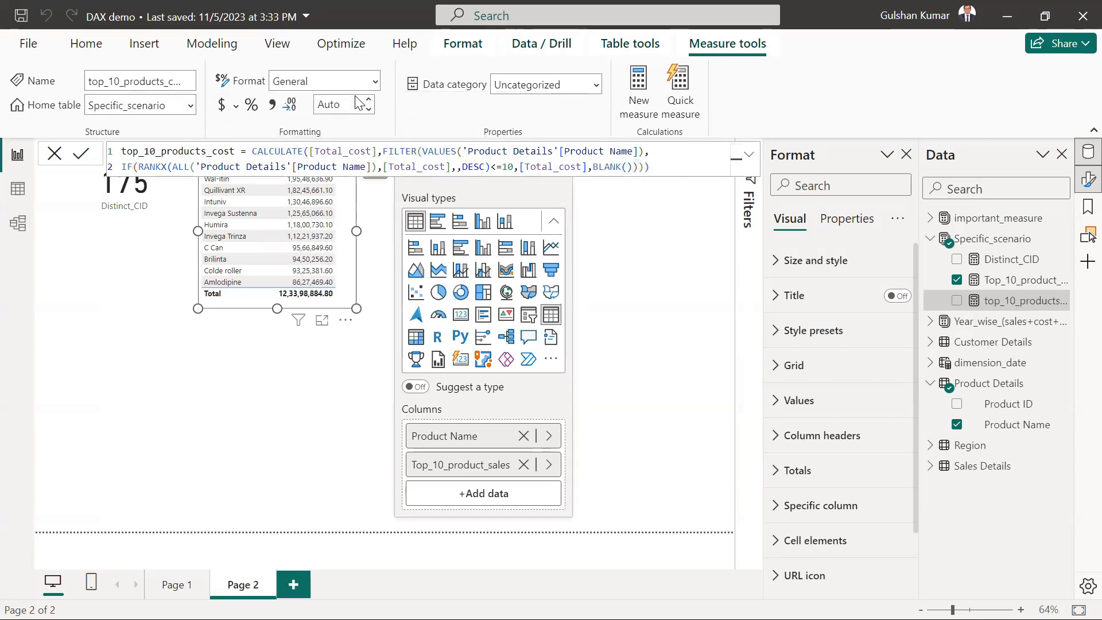
Step: Insert a new table visual containing Product Name and top_10_products_cost
left_click(644, 311)
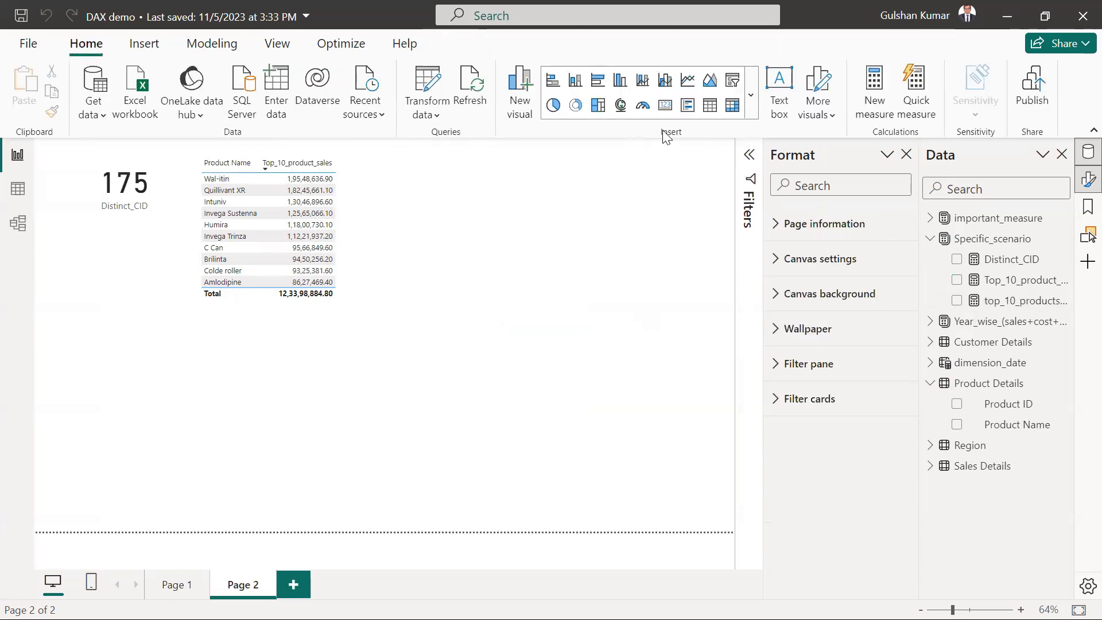
left_click(710, 106)
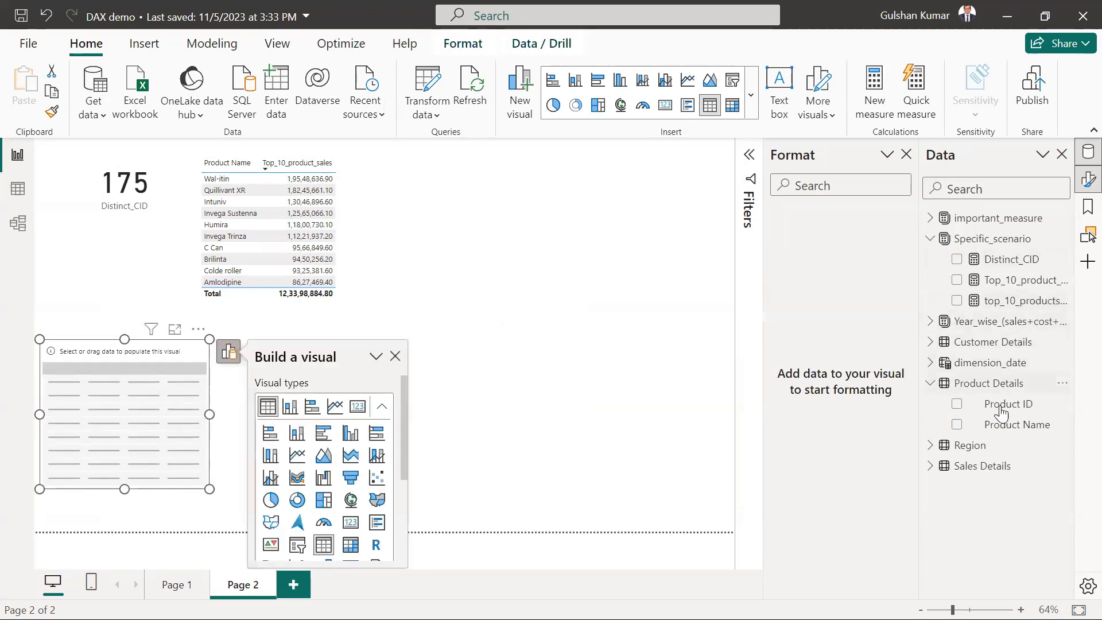
left_click_drag(1010, 424, 133, 426)
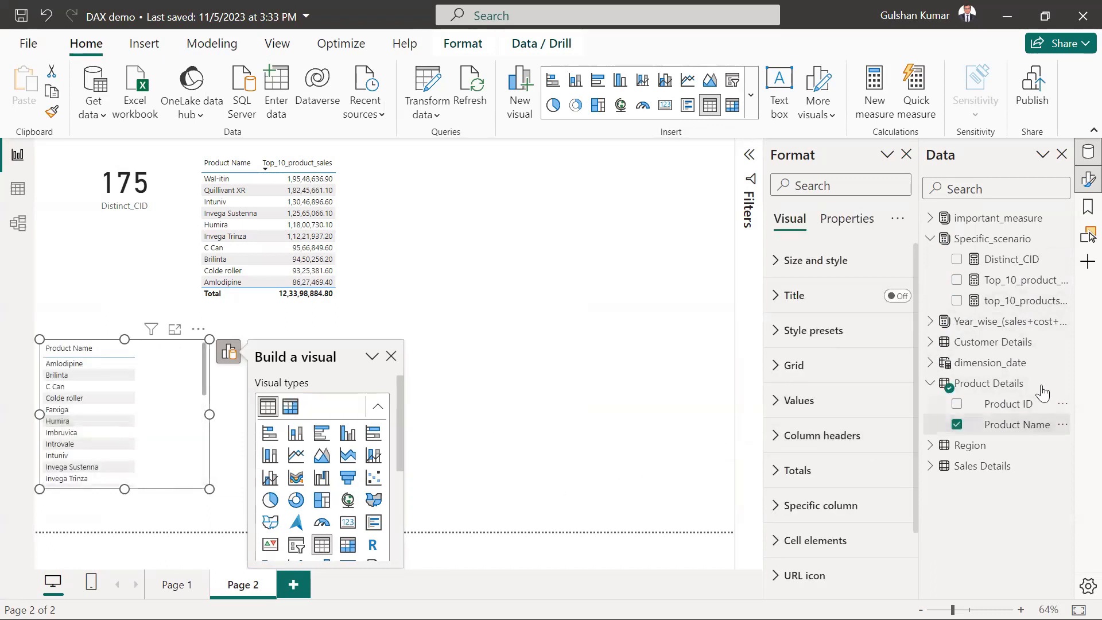
left_click_drag(1038, 300, 174, 411)
Step: Sort the new table by top_10_products_cost in descending order and resize the visual to fit its columns
left_click_drag(207, 491, 237, 498)
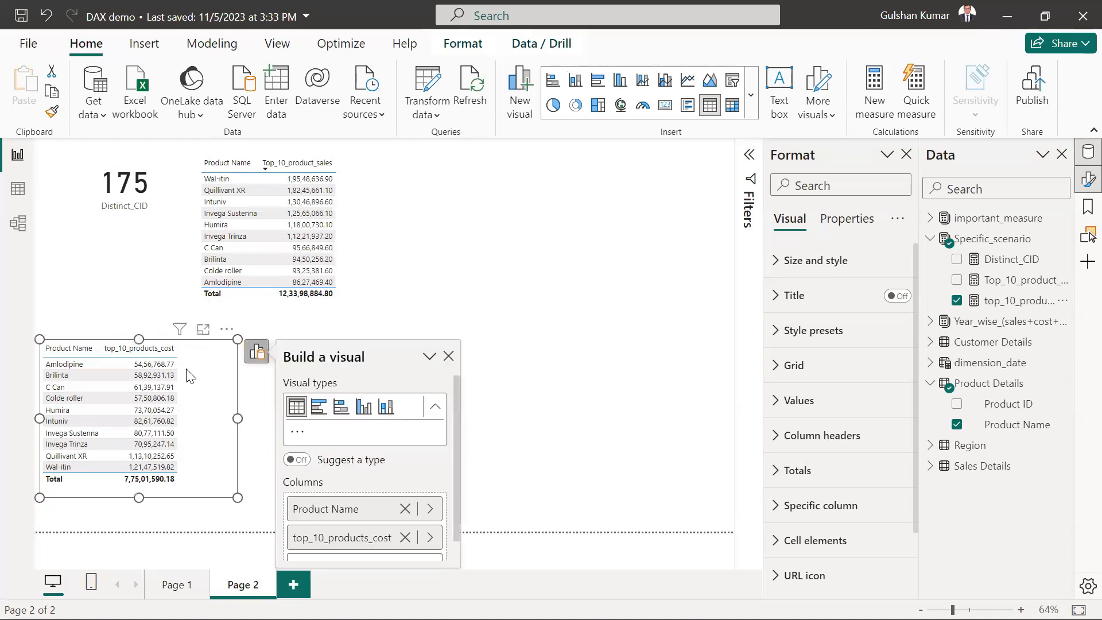
left_click(119, 351)
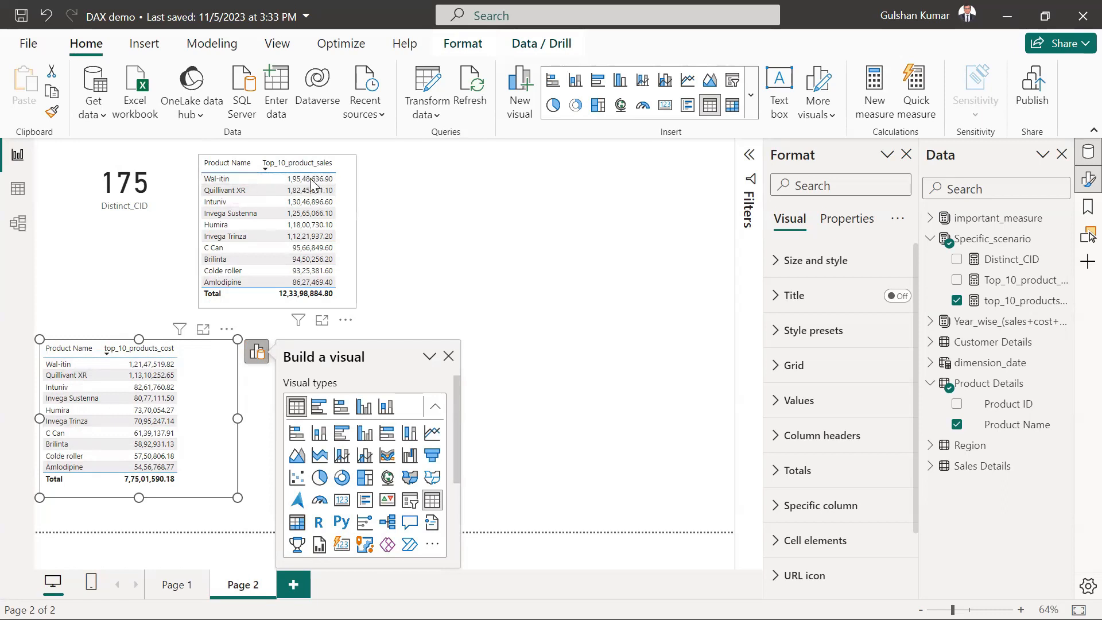
left_click_drag(237, 497, 209, 496)
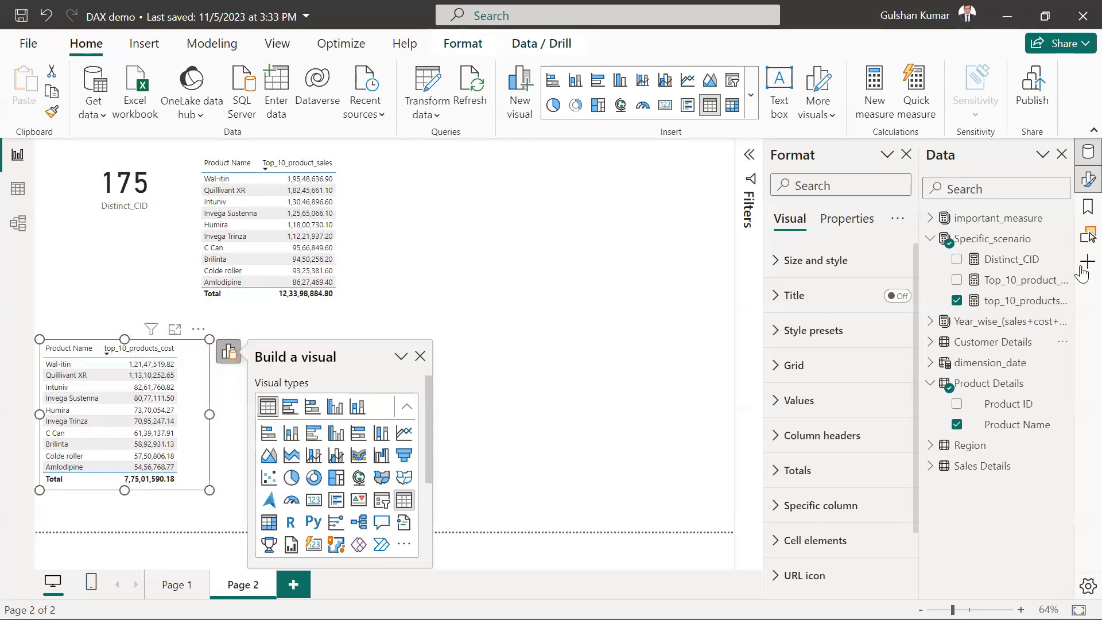
Step: Copy the whole top_10_products_cost formula into a new measure in the Specific_scenario table
left_click(992, 306)
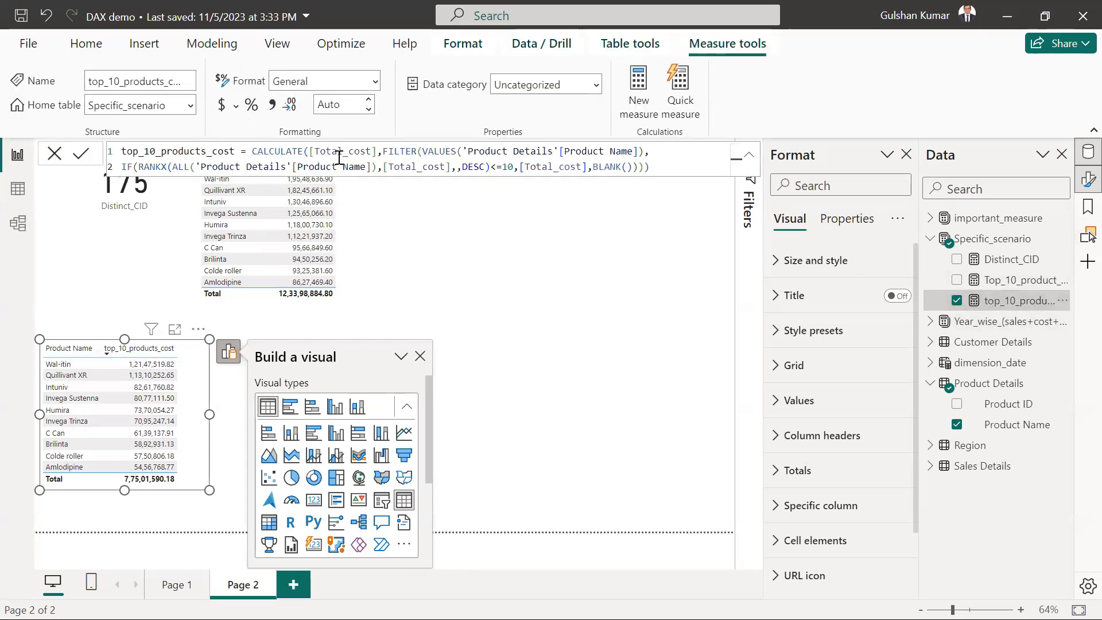
left_click_drag(665, 174, 171, 131)
key("ctrl+c")
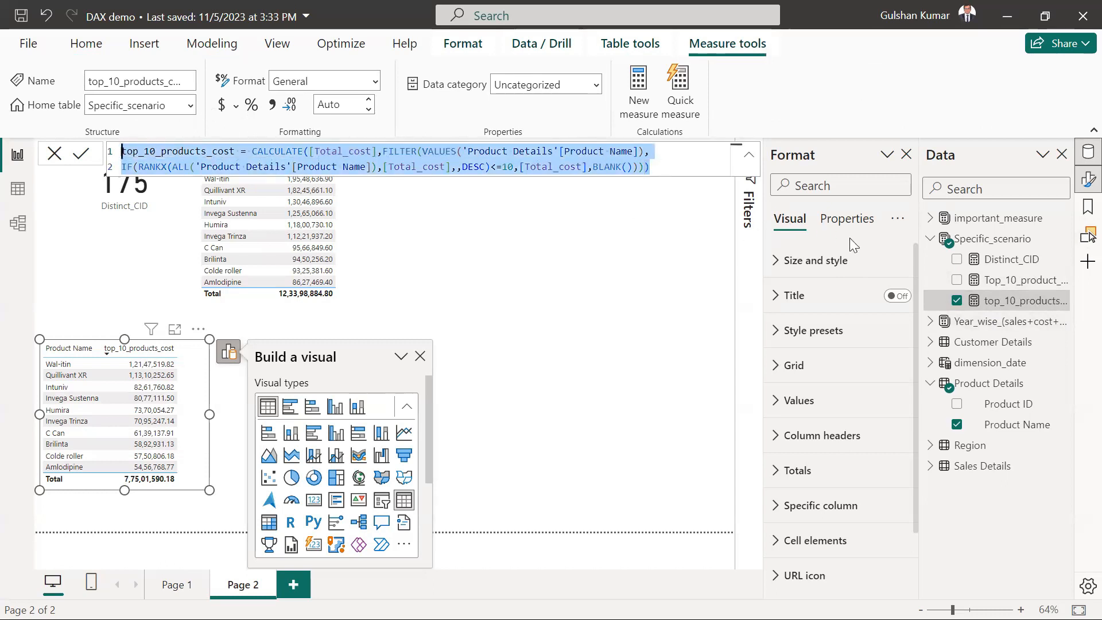
left_click(977, 242)
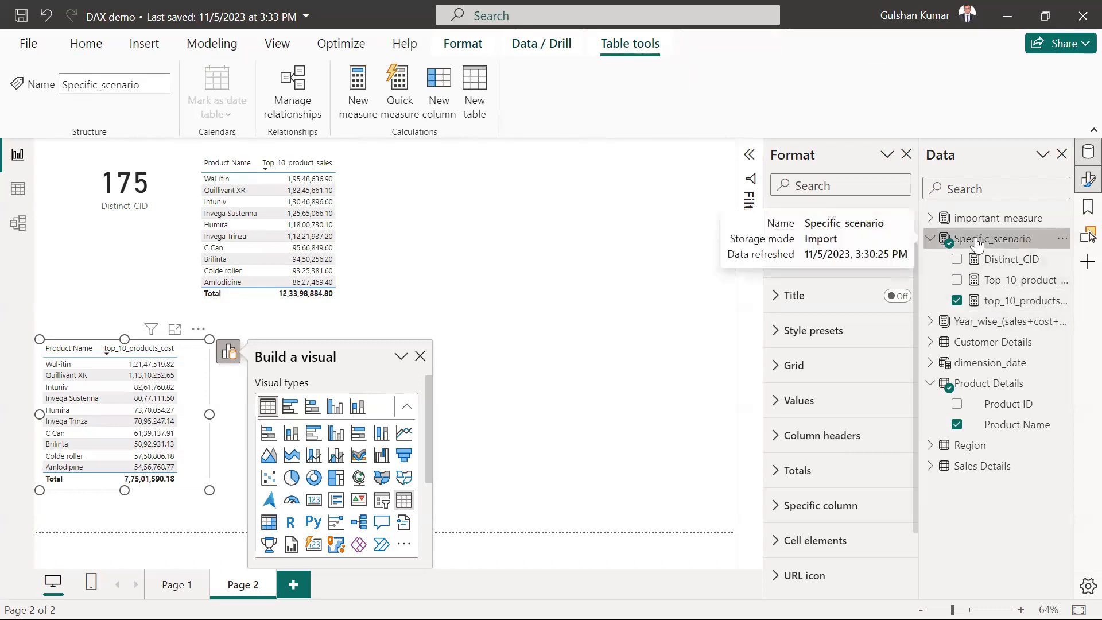
left_click(356, 94)
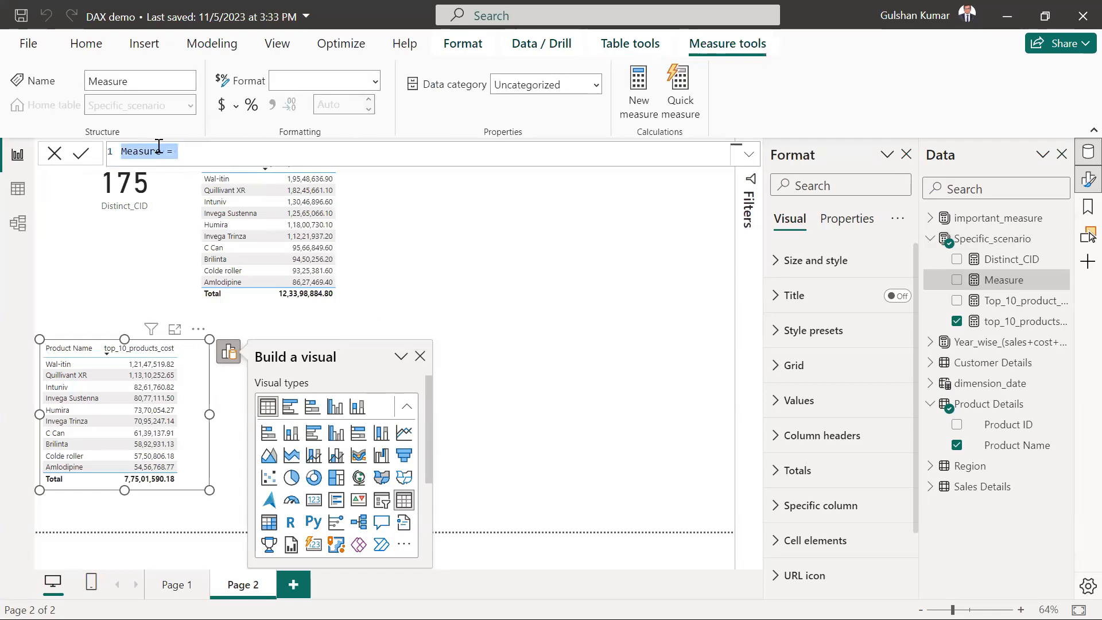
key("ctrl+v")
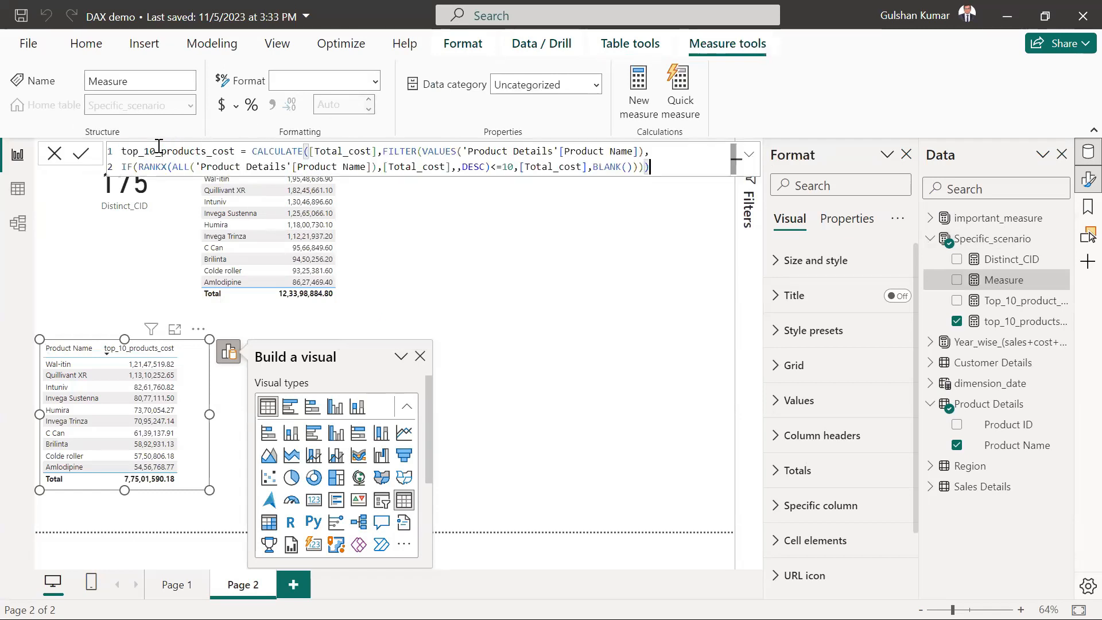
Step: Rename the copied measure in its formula to top_10_products_profit
double_click(236, 151)
left_click(236, 151)
key("BackSpace")
key("BackSpace")
key("BackSpace")
key("BackSpace")
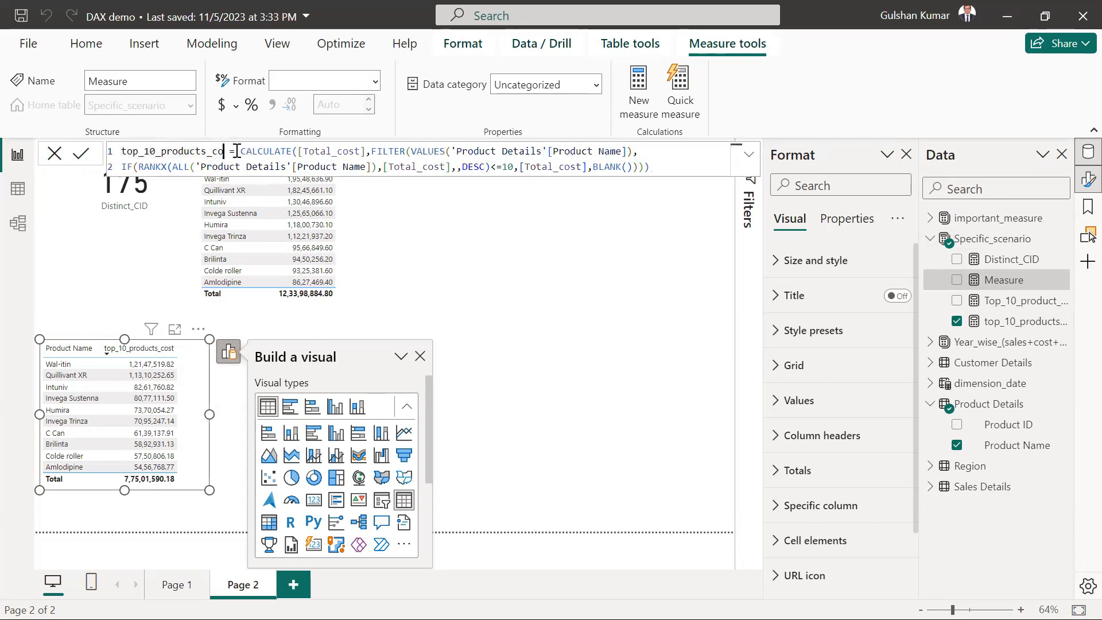
type("pro")
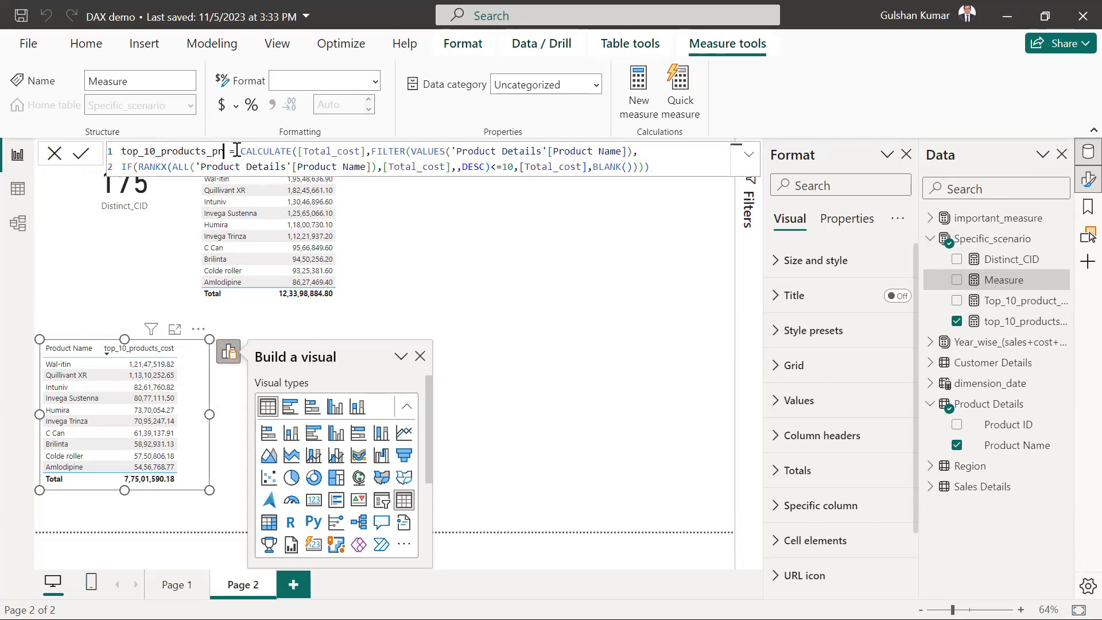
type("fit")
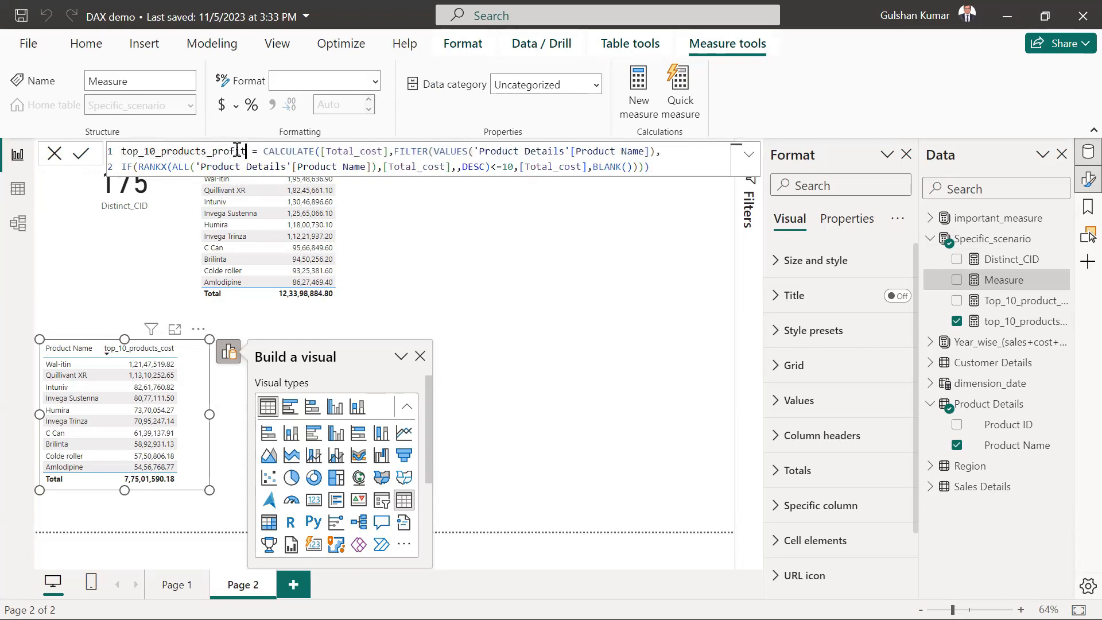
Step: Replace the CALCULATE expression with [Total_profit] in the copied formula
left_click(387, 151)
key("BackSpace")
key("BackSpace")
key("BackSpace")
key("BackSpace")
key("BackSpace")
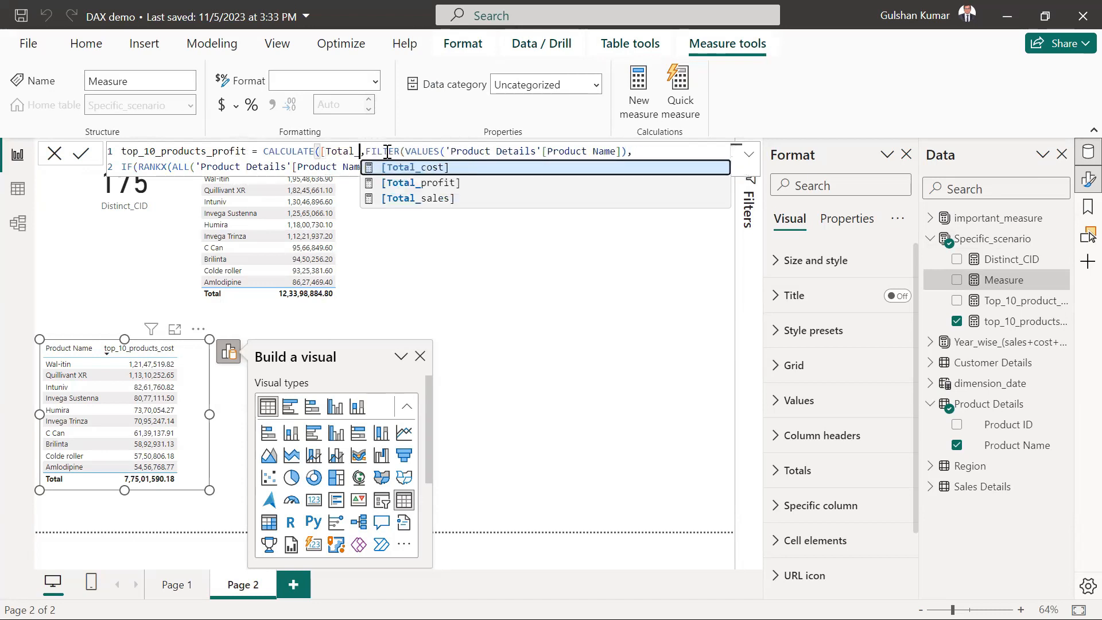
type("p")
key("Tab")
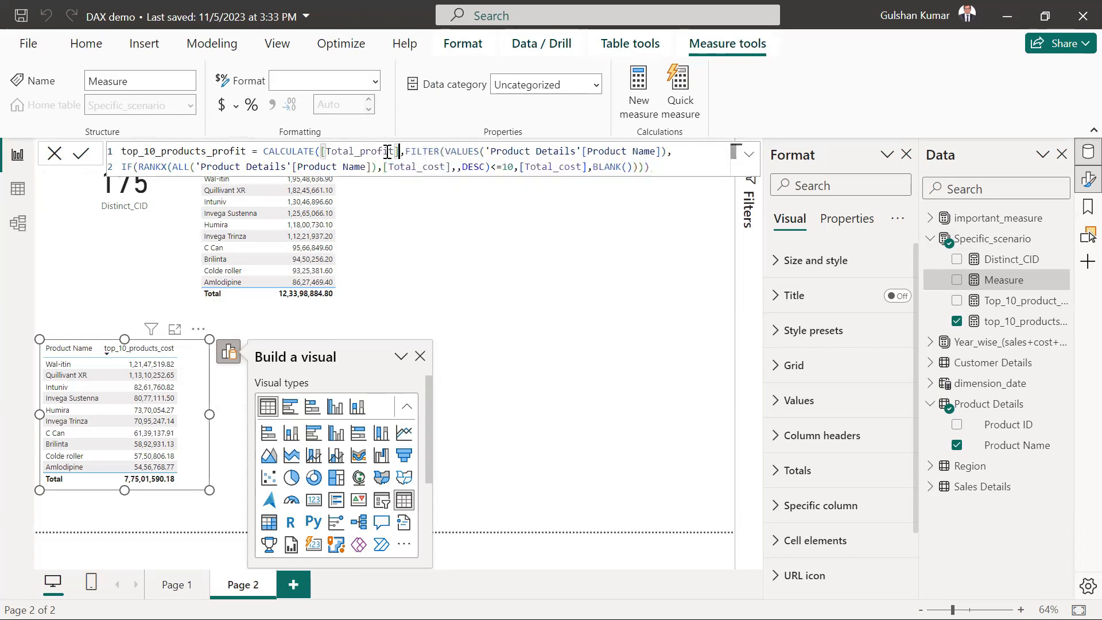
Step: Change the RANKX expression argument in the profit measure to [Total_profit]
left_click(451, 167)
key("BackSpace")
key("BackSpace")
key("BackSpace")
key("BackSpace")
key("BackSpace")
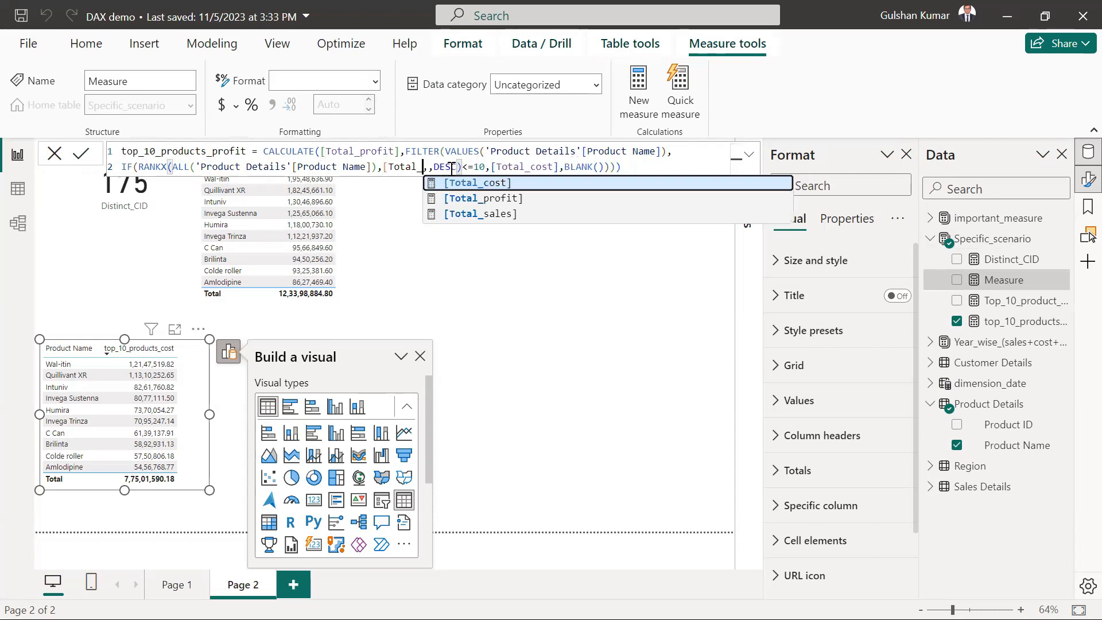
key("Down")
key("Tab")
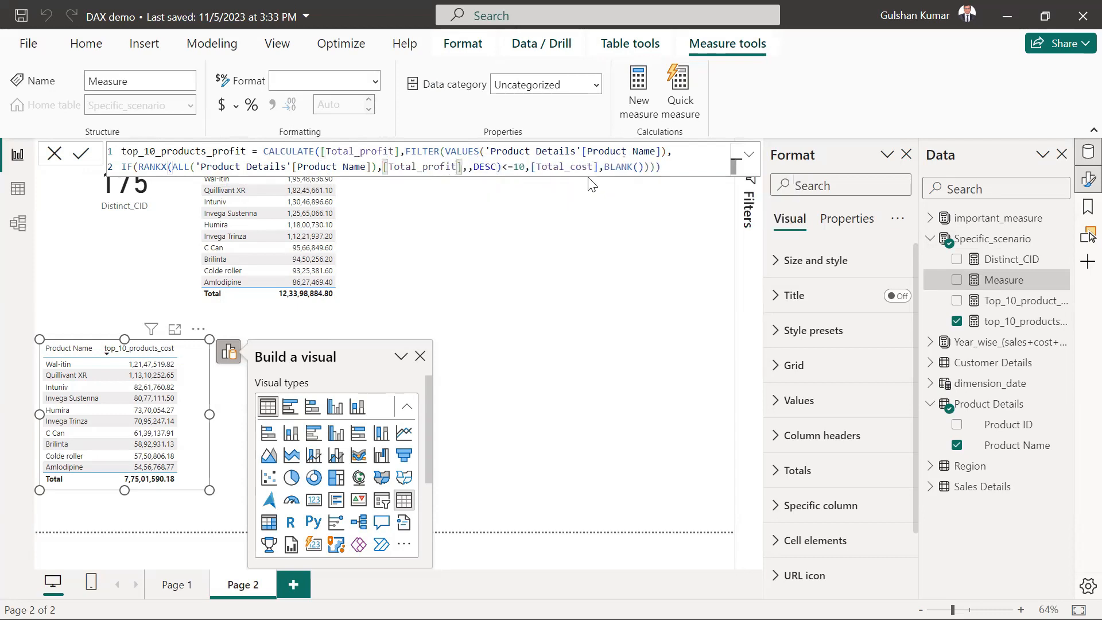
Step: Set the IF true result to [Total_profit] and commit the profit measure
left_click(598, 167)
key("BackSpace")
key("BackSpace")
key("BackSpace")
key("BackSpace")
key("BackSpace")
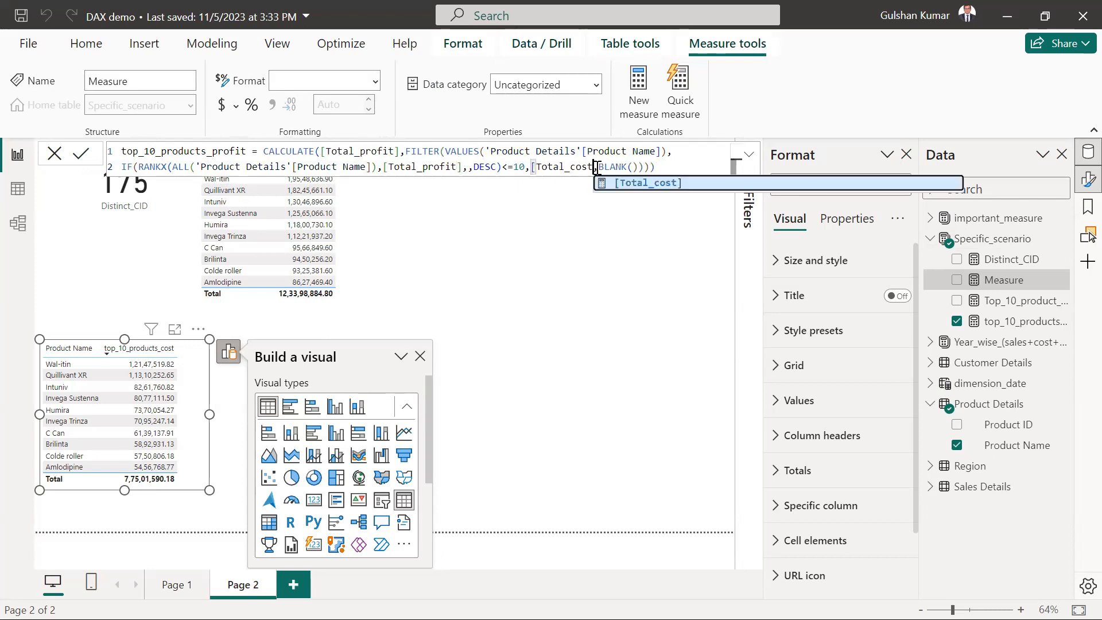
key("Down")
key("Tab")
left_click(697, 170)
key("Return")
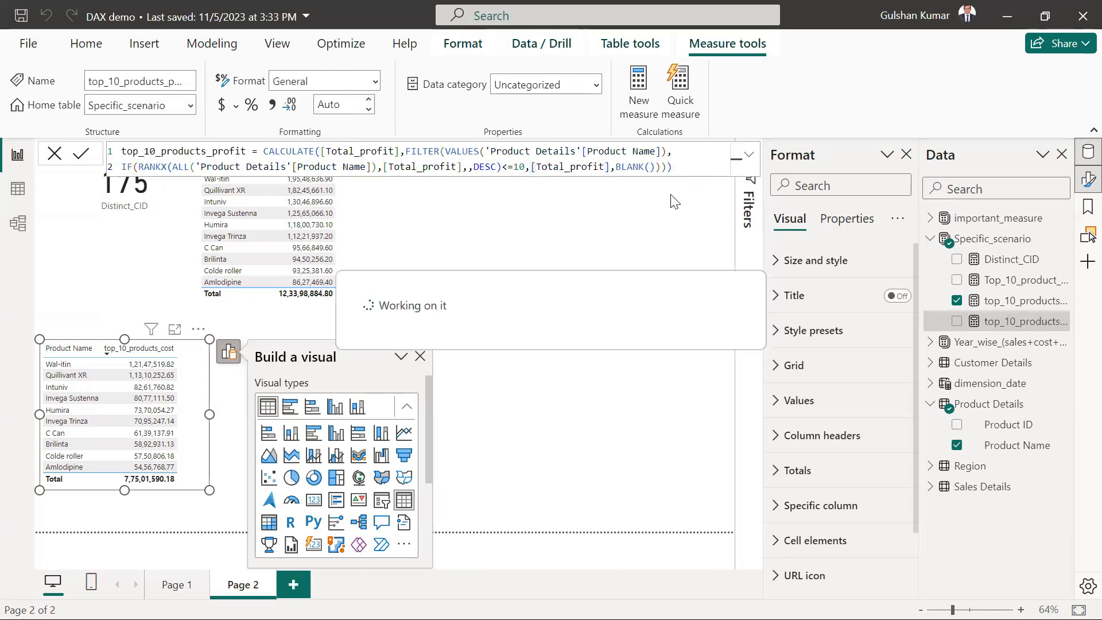
Step: Insert a table visual in the empty canvas area showing Product Name and top_10_products_profit
left_click(521, 319)
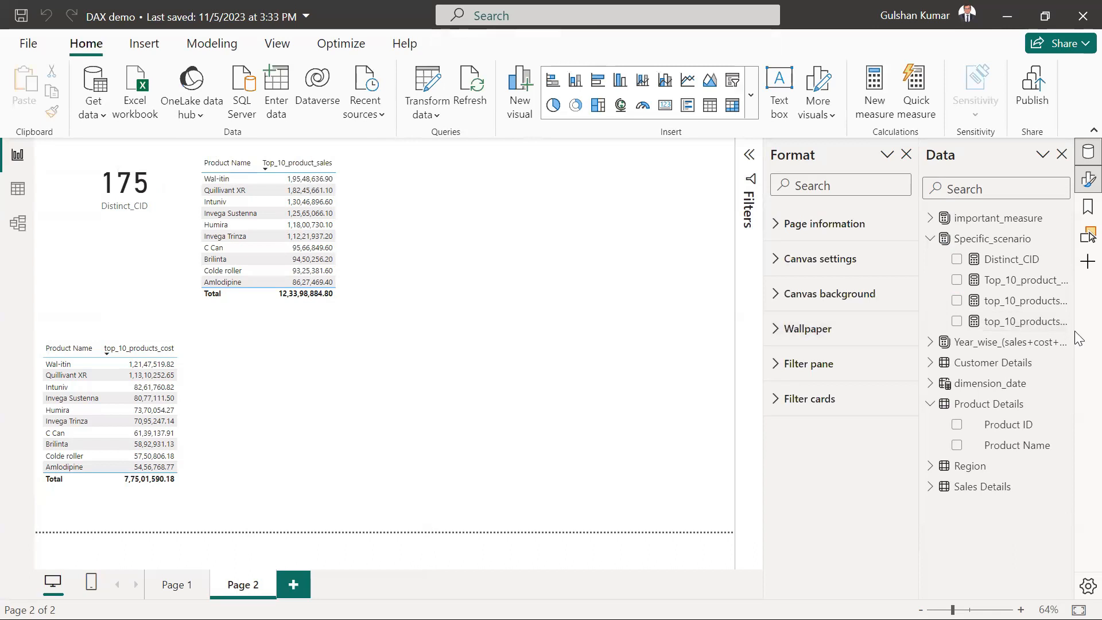
left_click(710, 105)
left_click_drag(328, 364, 433, 333)
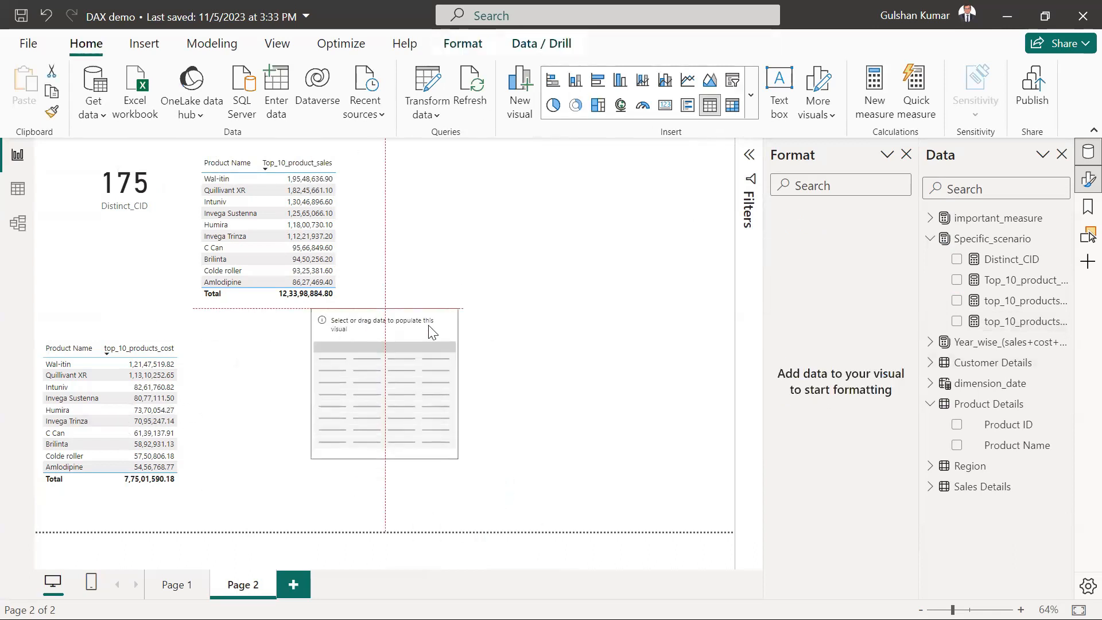
left_click_drag(1017, 445, 401, 371)
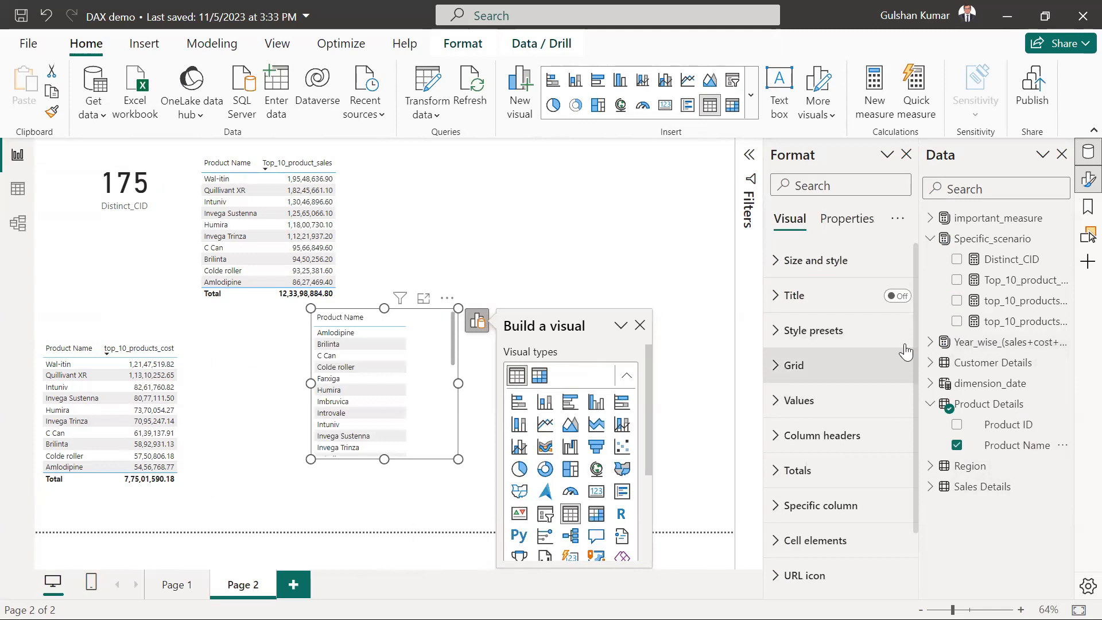
left_click_drag(984, 321, 422, 371)
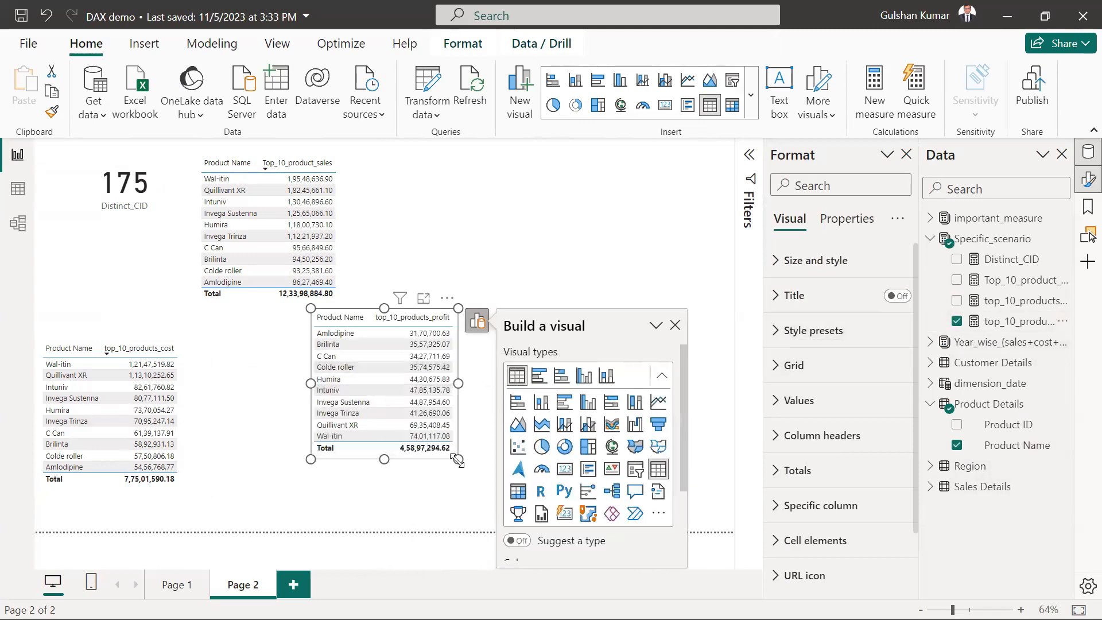
Step: Sort the profit table by top_10_products_profit in descending order, resize it to fit its columns, and place it beside the cost table
left_click_drag(463, 454, 515, 470)
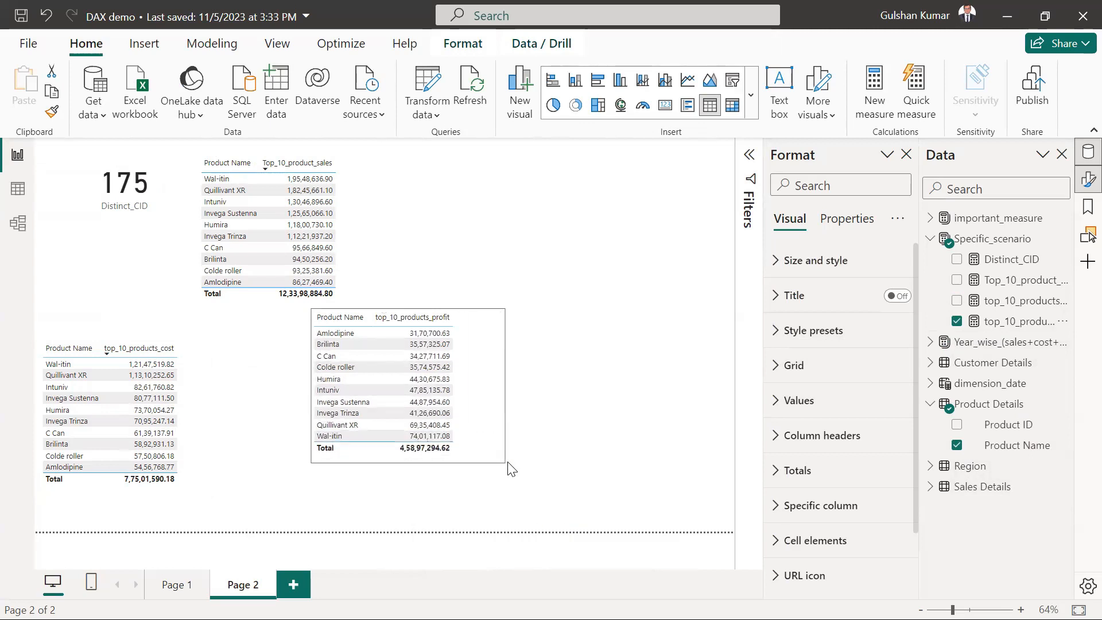
left_click(390, 320)
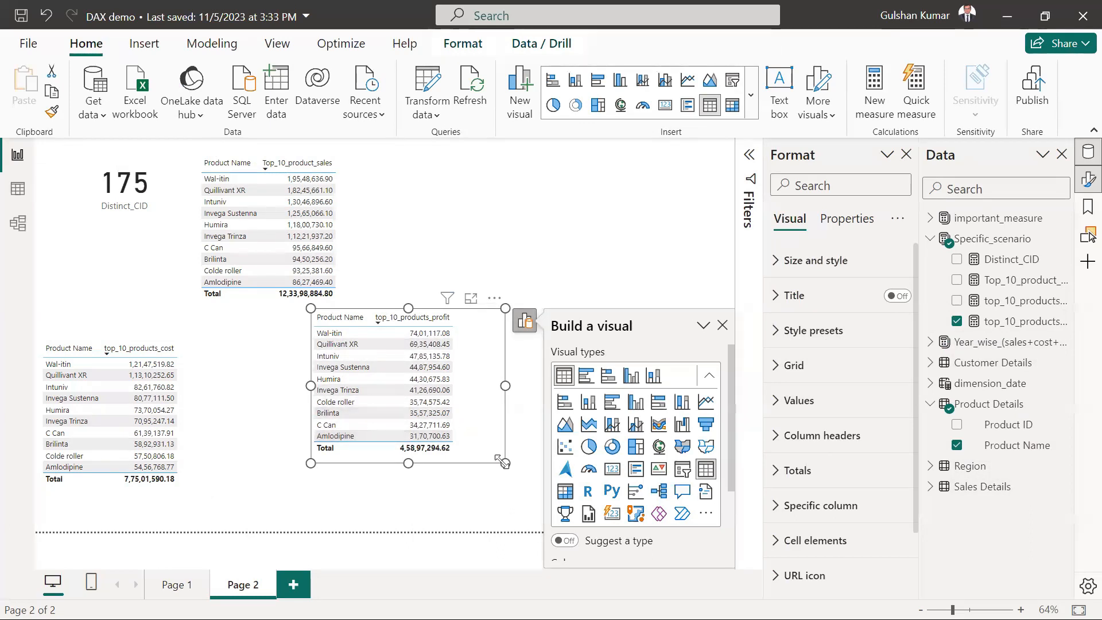
left_click_drag(504, 464, 470, 463)
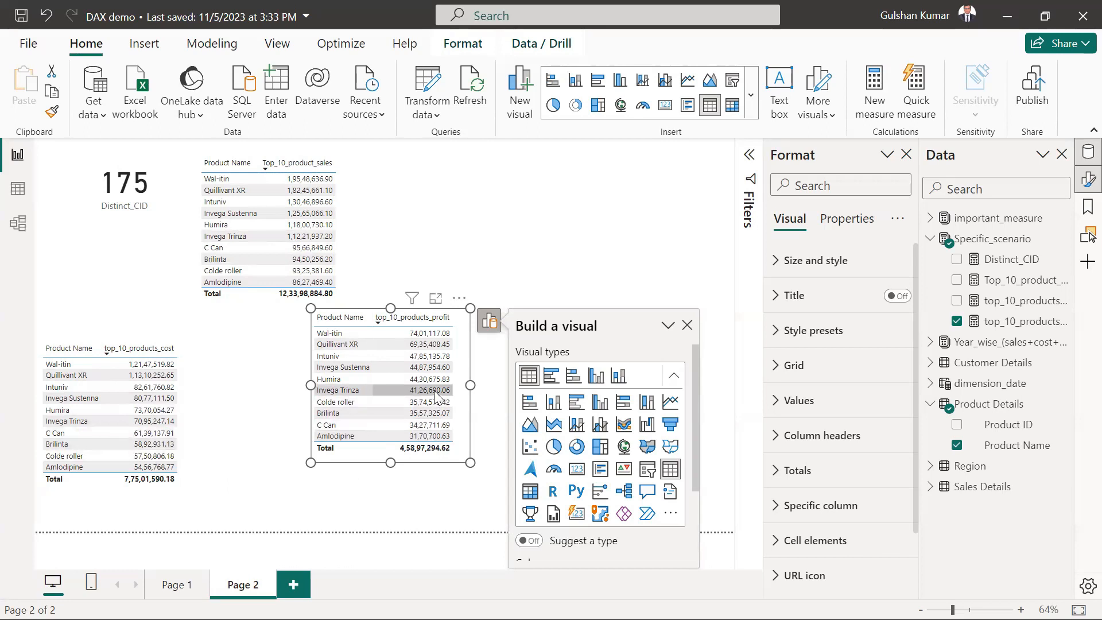
left_click_drag(459, 349, 401, 379)
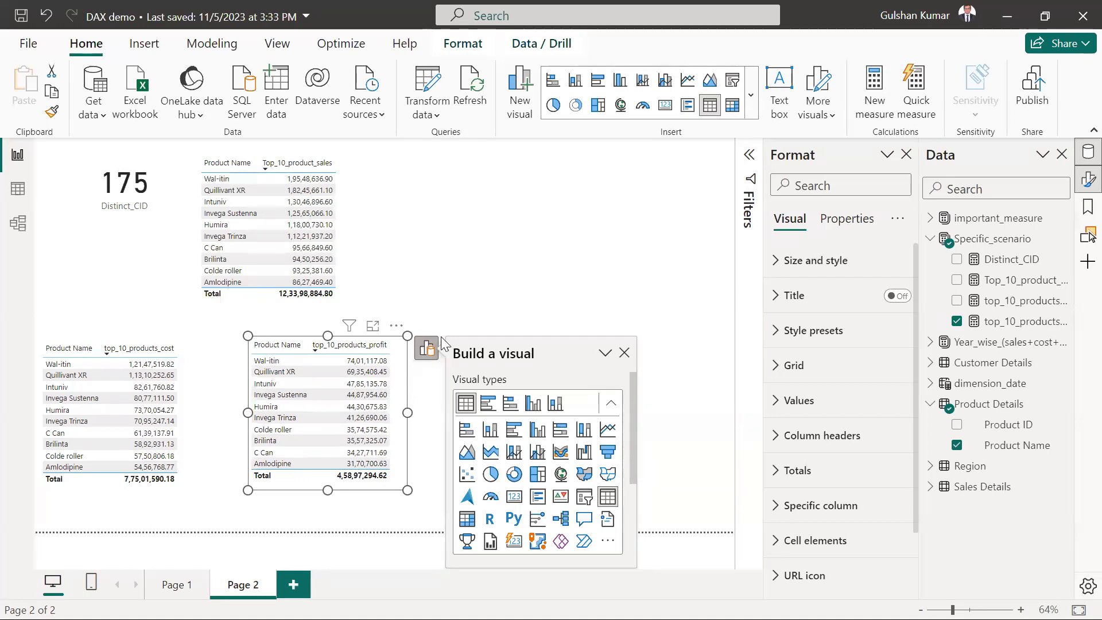
left_click(576, 238)
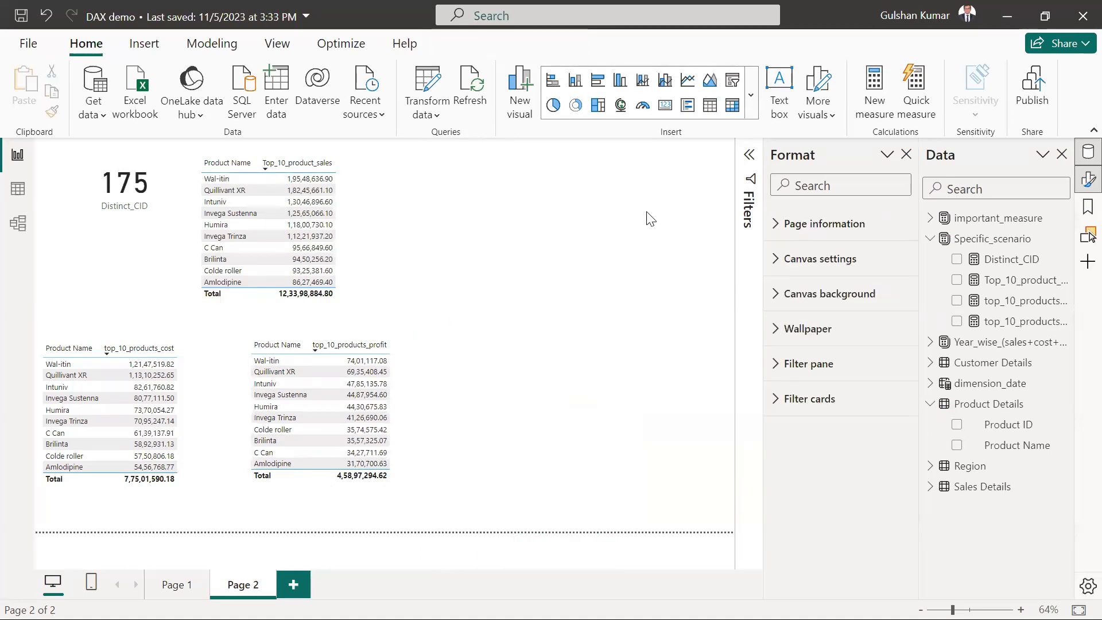
Step: Create a new measure in the Specific_scenario table and paste the copied top_10_products_cost formula into it
left_click(1008, 241)
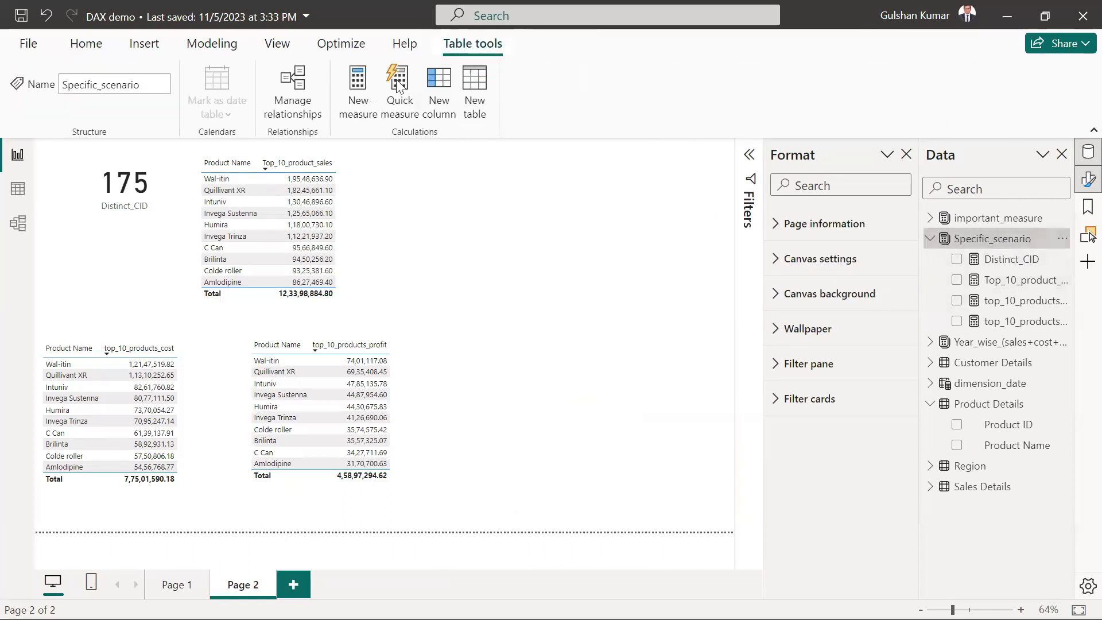
left_click(359, 103)
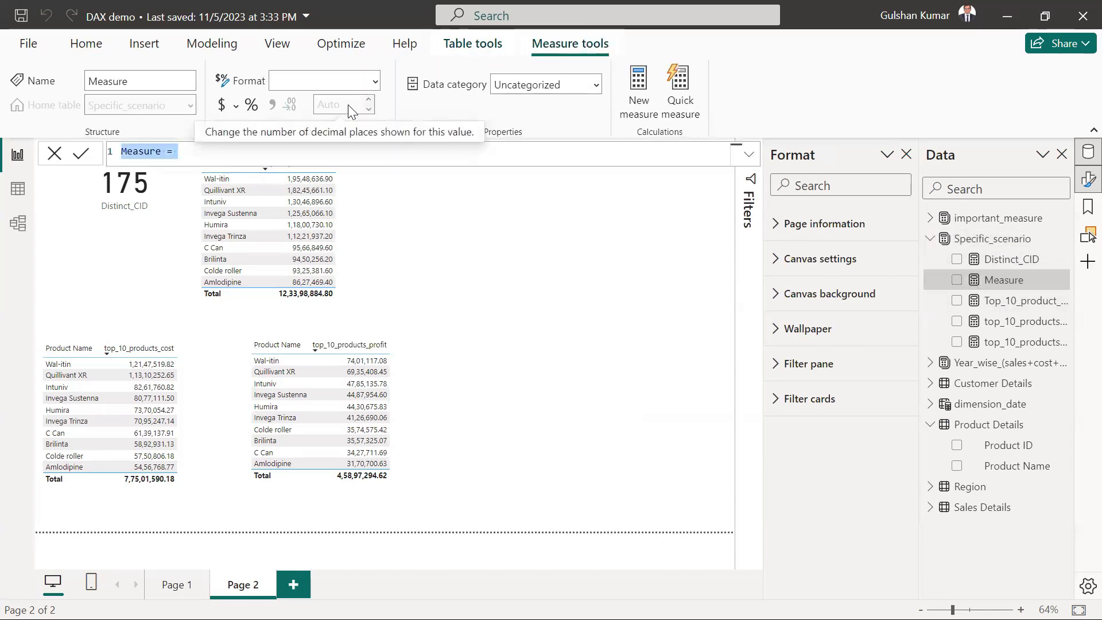
type("top_10_products_cost = CALCULATE([Total_cost],FILTER(VALUES('Product Details'[Product Name]), IF(RANKX(ALL('Product Details'[Product Name]),[Total_cost],,DESC)<=10,[Total_cost],BLANK())))")
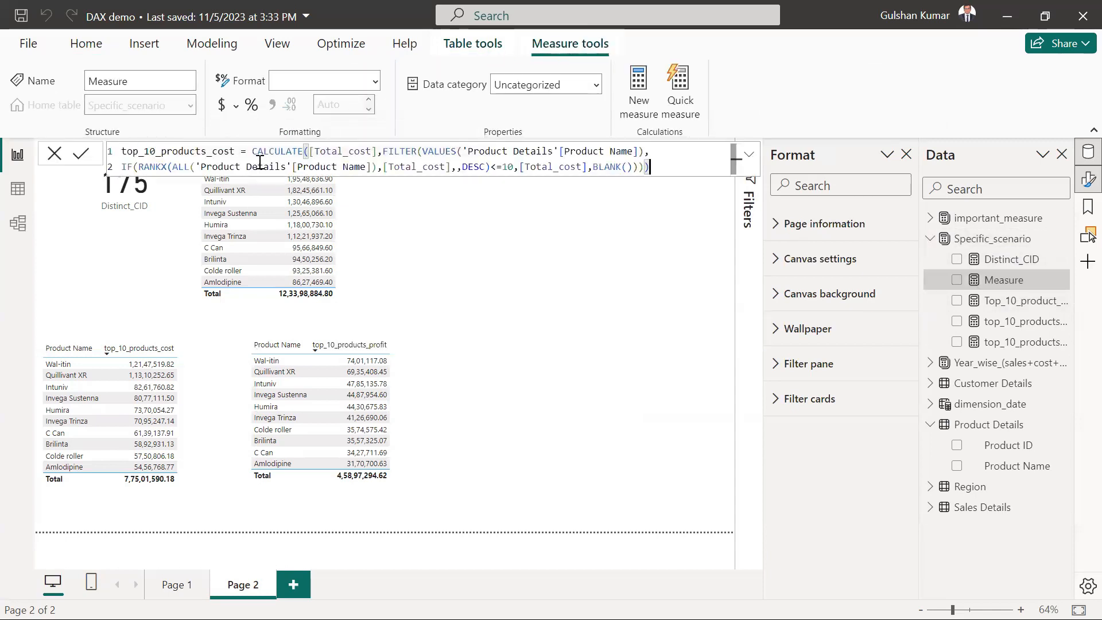
Step: Rename the pasted measure in its formula to top_10_customer_cost
double_click(206, 154)
left_click(207, 154)
key("BackSpace")
key("BackSpace")
key("BackSpace")
key("BackSpace")
key("BackSpace")
key("BackSpace")
key("BackSpace")
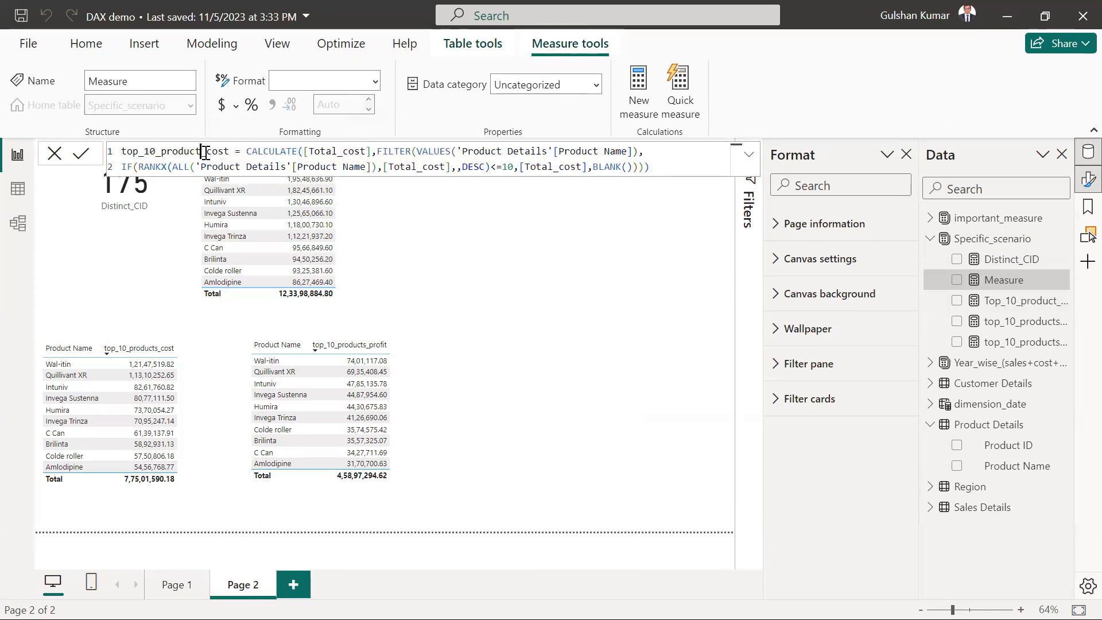
key("BackSpace")
key("BackSpace")
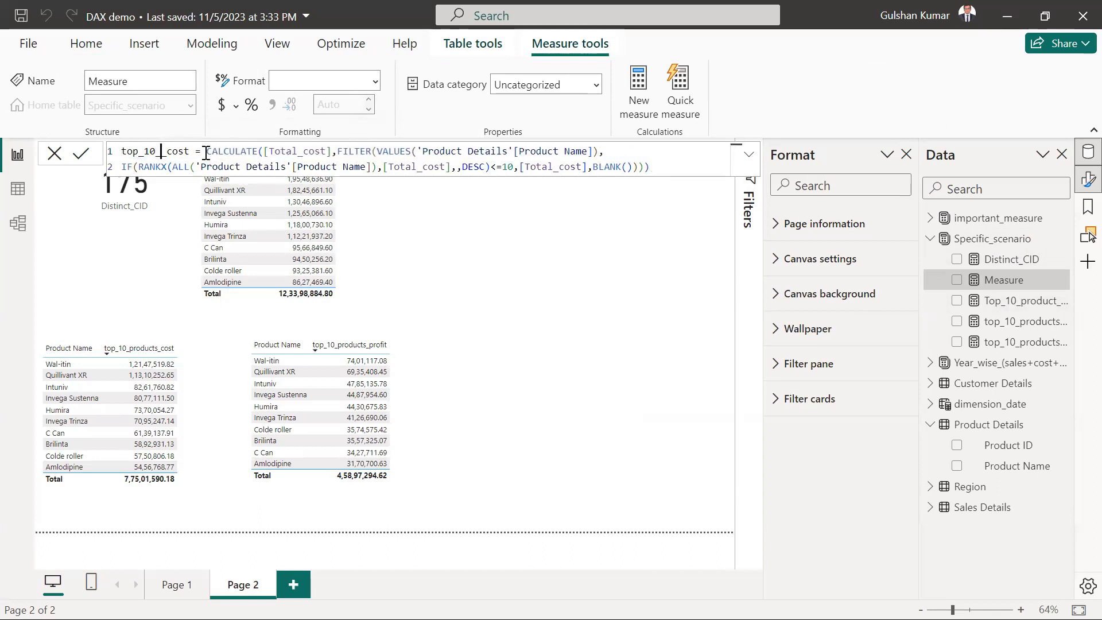
type("customer")
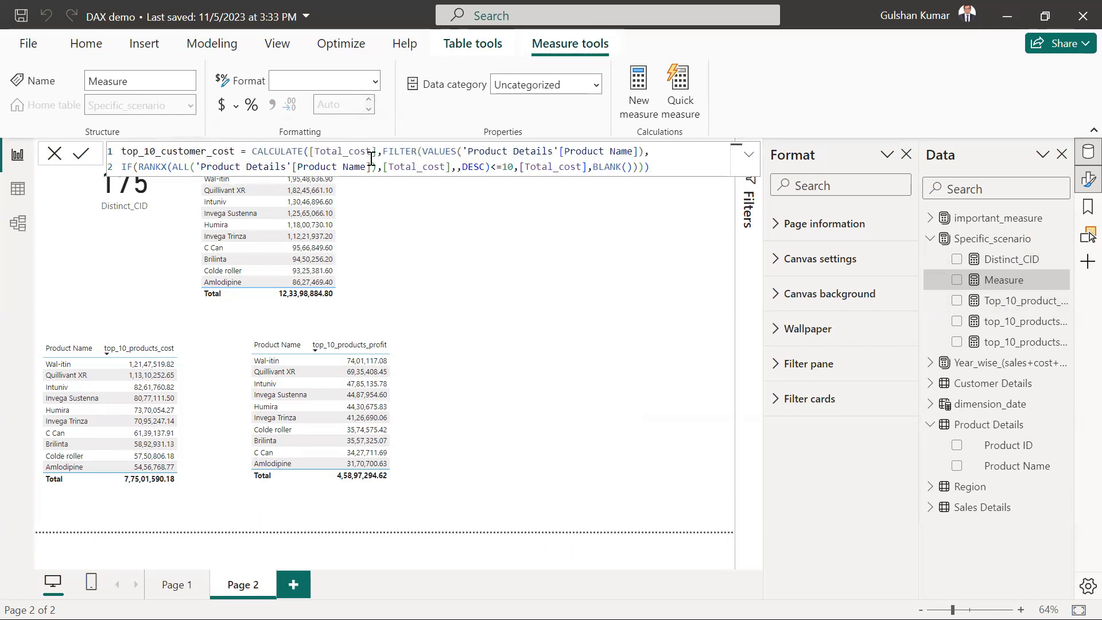
Step: Replace the VALUES argument with 'Customer Details'[Customer Names] in the customer cost formula
left_click(641, 152)
key("BackSpace")
key("BackSpace")
key("BackSpace")
key("BackSpace")
key("BackSpace")
key("BackSpace")
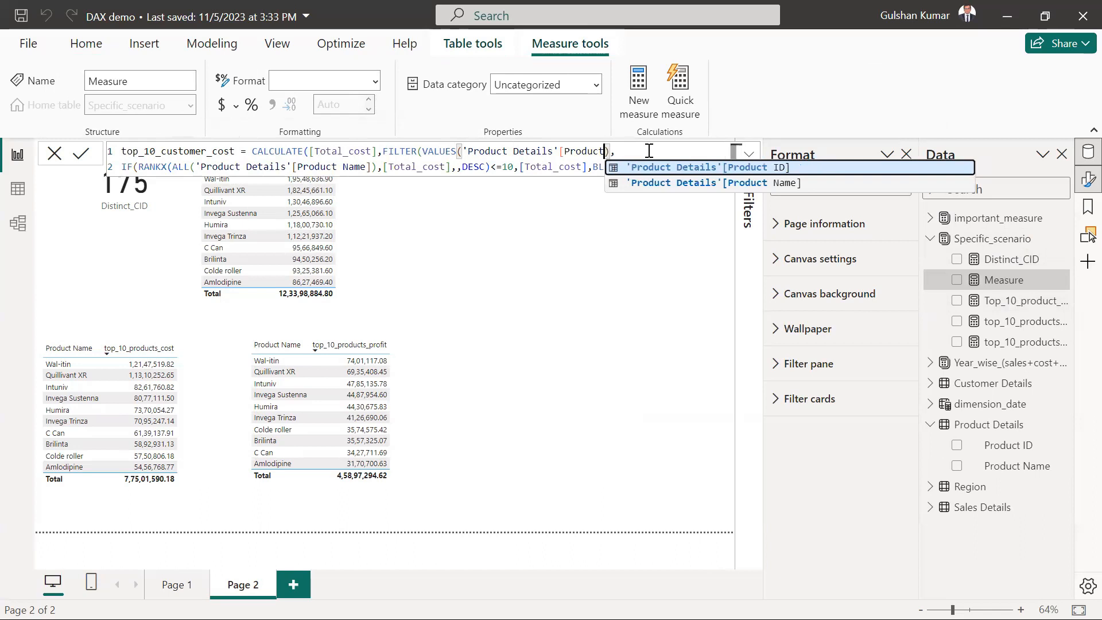
key("BackSpace")
key("BackSpace")
key("BackSpace")
key("BackSpace")
key("BackSpace")
key("BackSpace")
key("BackSpace")
key("BackSpace")
key("BackSpace")
key("BackSpace")
key("BackSpace")
key("BackSpace")
key("BackSpace")
key("BackSpace")
key("BackSpace")
key("BackSpace")
key("BackSpace")
key("BackSpace")
key("BackSpace")
key("BackSpace")
key("BackSpace")
key("BackSpace")
key("BackSpace")
key("BackSpace")
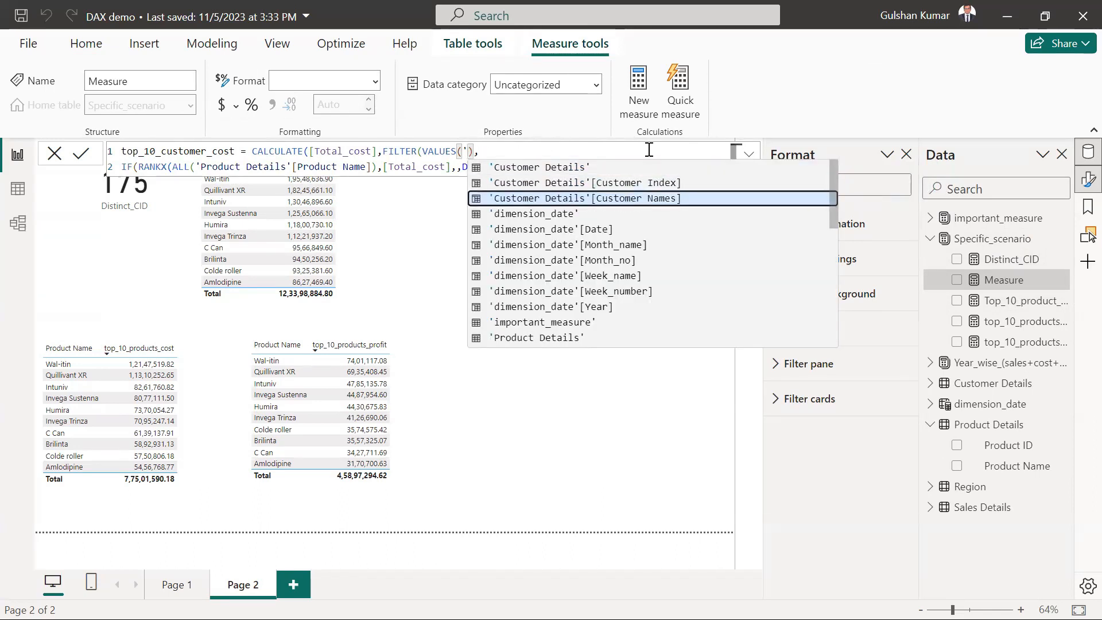
key("Tab")
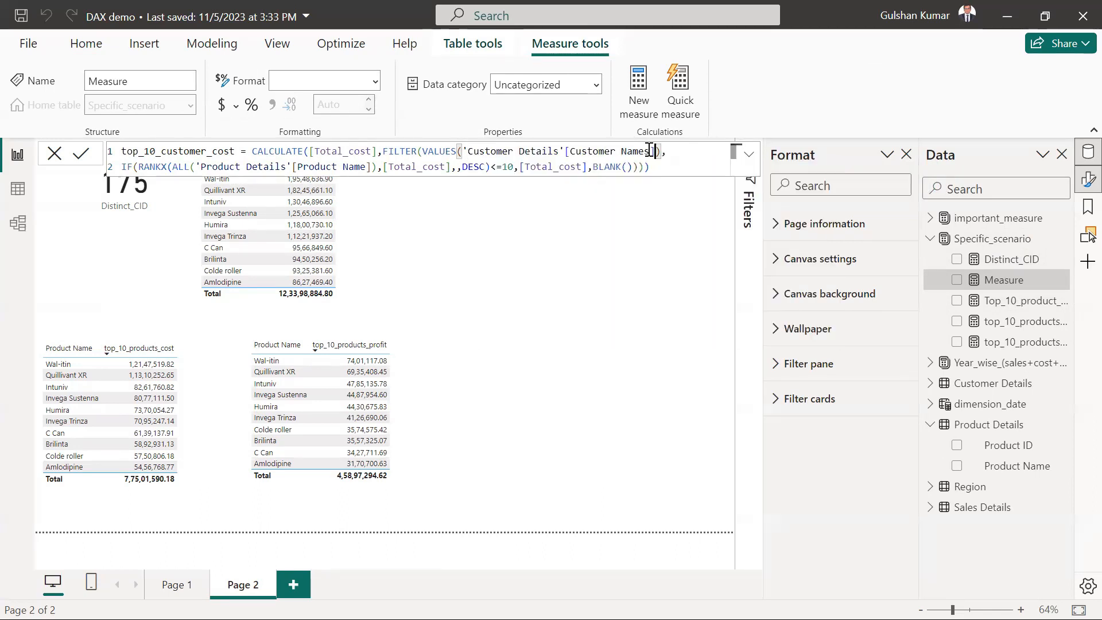
Step: Replace the ALL argument inside RANKX with 'Customer Details'[Customer Names]
left_click(372, 169)
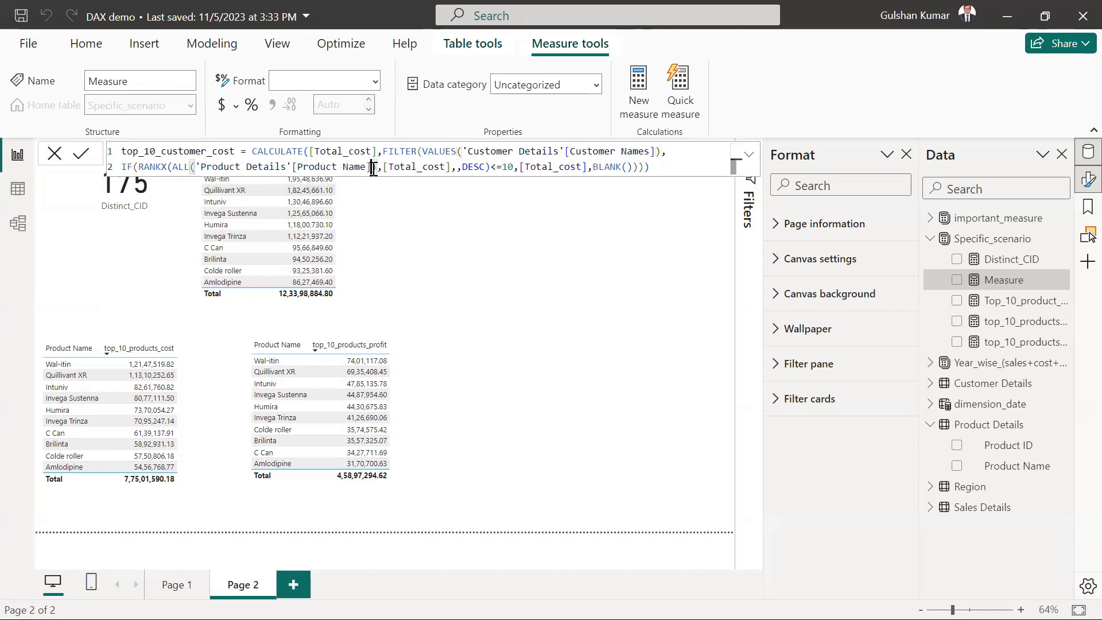
key("BackSpace")
key("BackSpace")
key("BackSpace")
key("BackSpace")
key("BackSpace")
key("BackSpace")
key("BackSpace")
key("BackSpace")
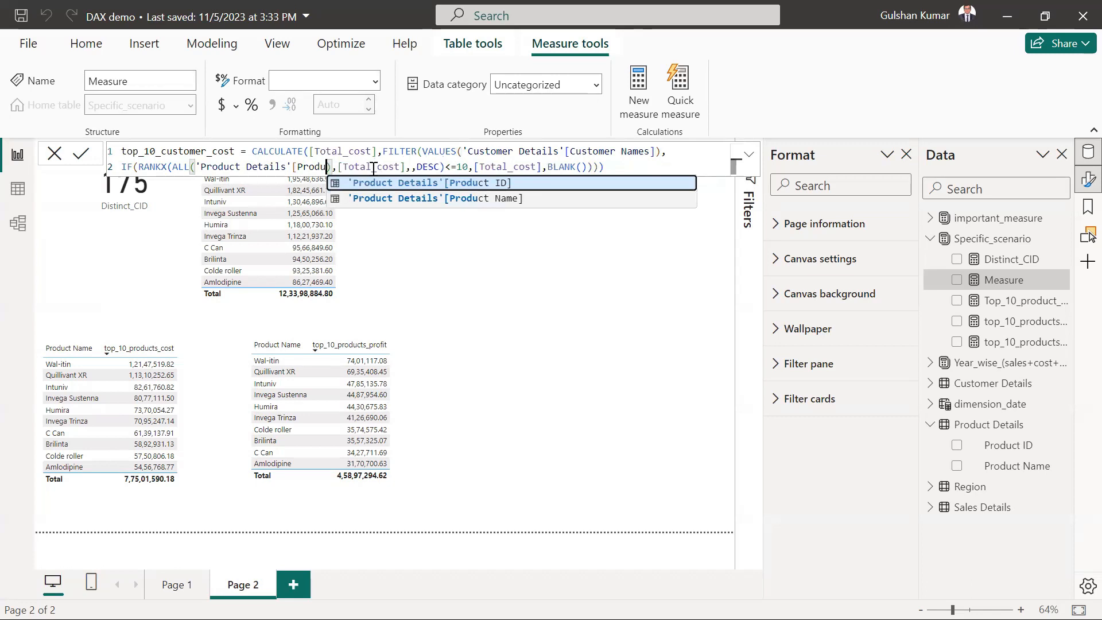
key("BackSpace")
key("BackSpace")
key("BackSpace")
key("BackSpace")
key("BackSpace")
key("BackSpace")
key("BackSpace")
key("BackSpace")
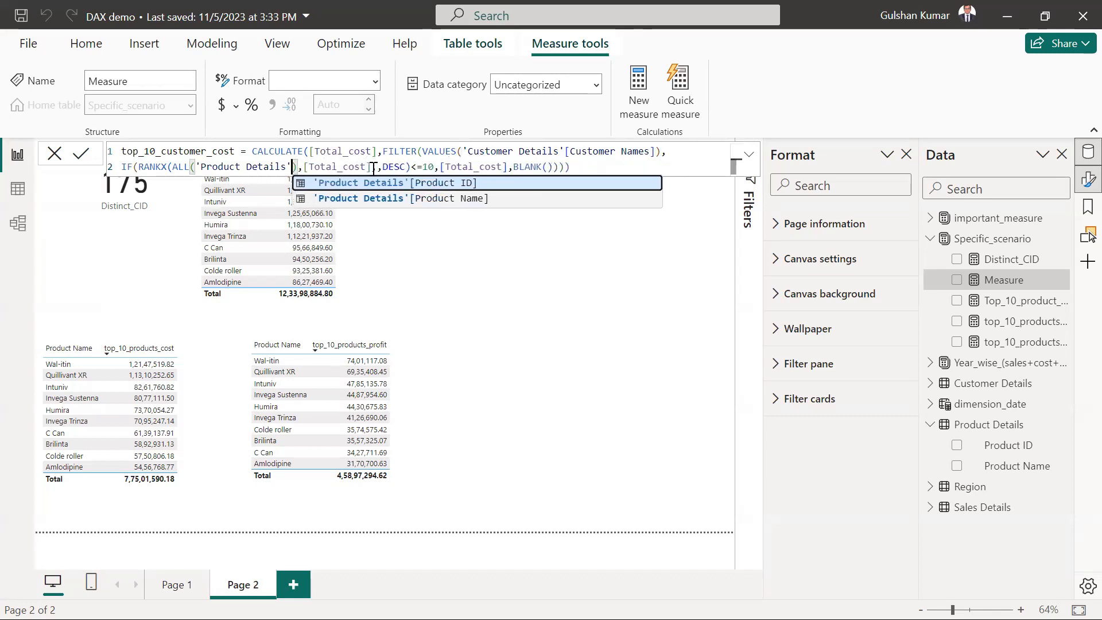
key("BackSpace")
key("BackSpace")
key("BackSpace")
key("BackSpace")
key("BackSpace")
key("BackSpace")
key("BackSpace")
key("BackSpace")
key("BackSpace")
key("BackSpace")
key("BackSpace")
key("BackSpace")
key("BackSpace")
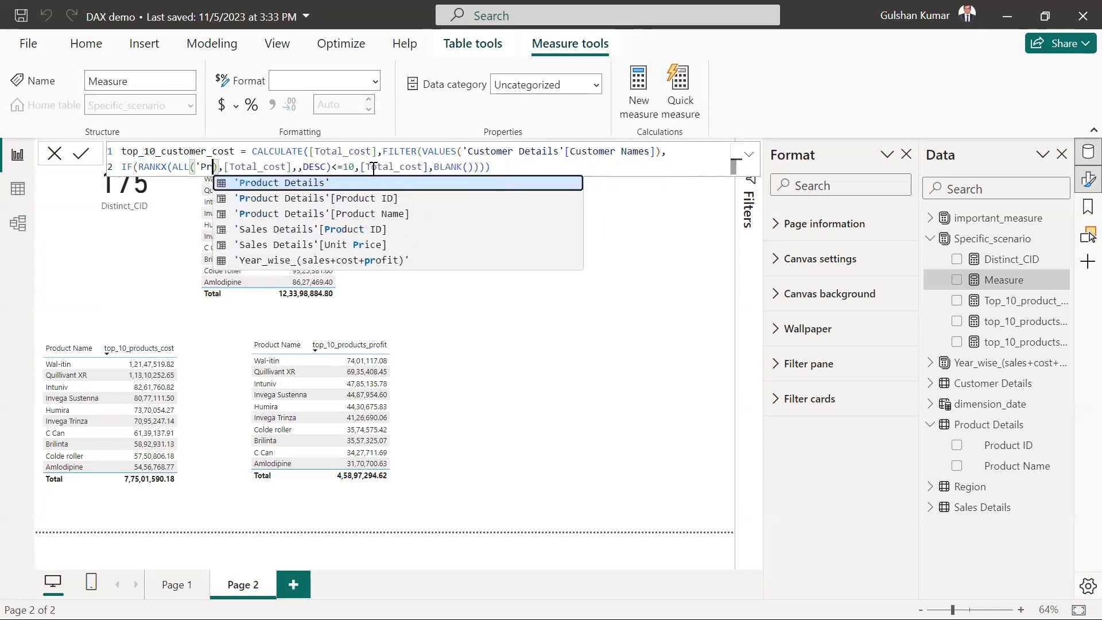
key("BackSpace")
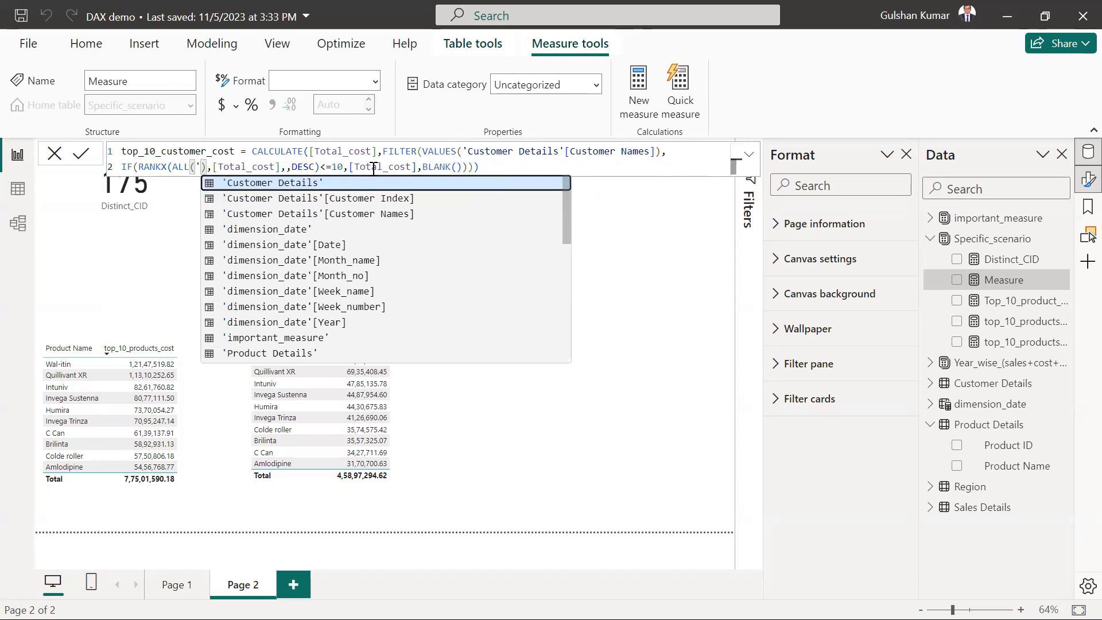
key("Down")
key("Down")
key("Tab")
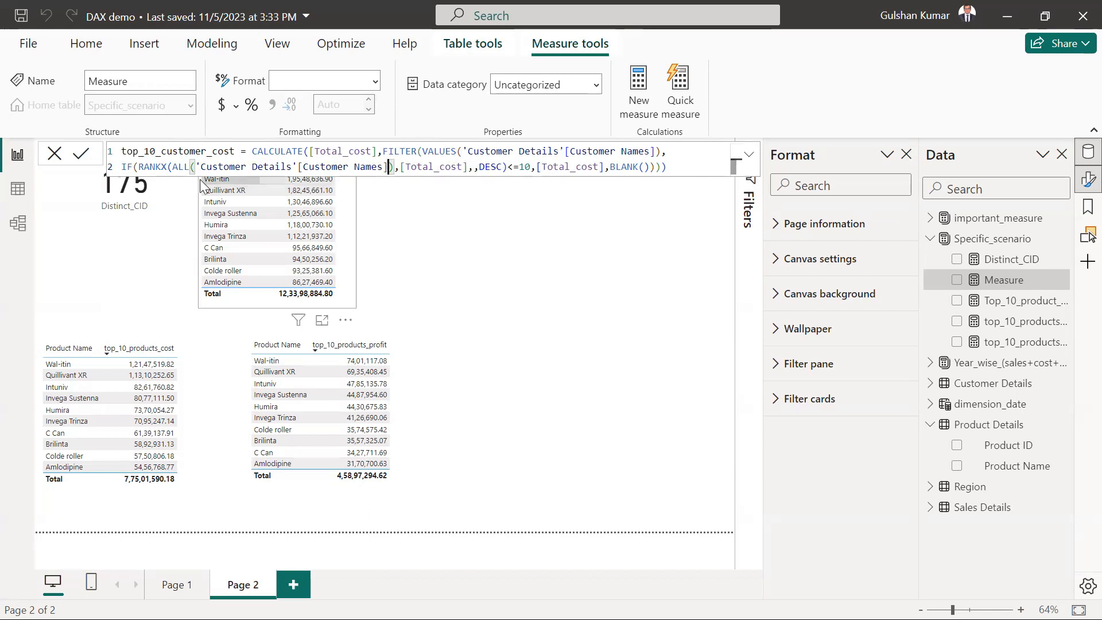
Step: Copy the whole top_10_customer_cost formula for reuse and commit the measure
left_click(681, 165)
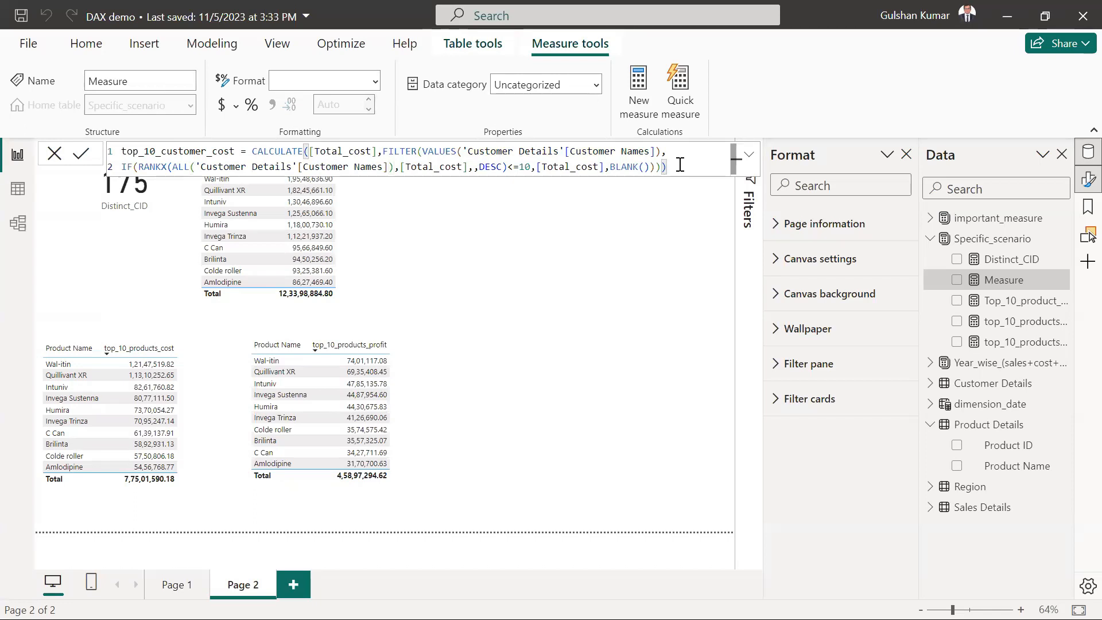
left_click_drag(677, 165, 148, 144)
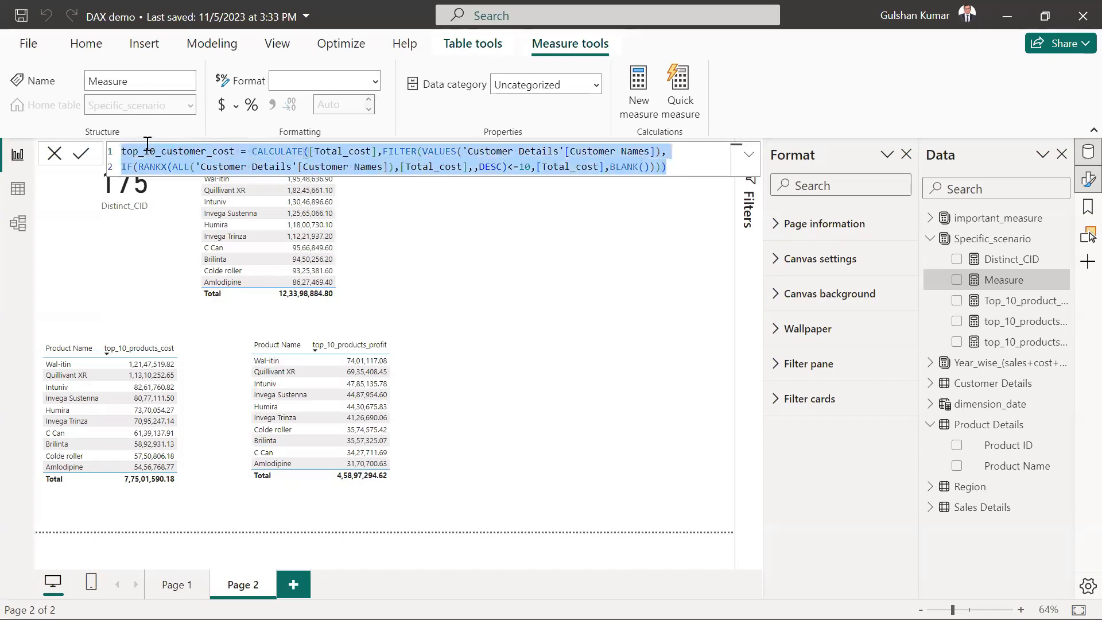
left_click(685, 171)
key("Return")
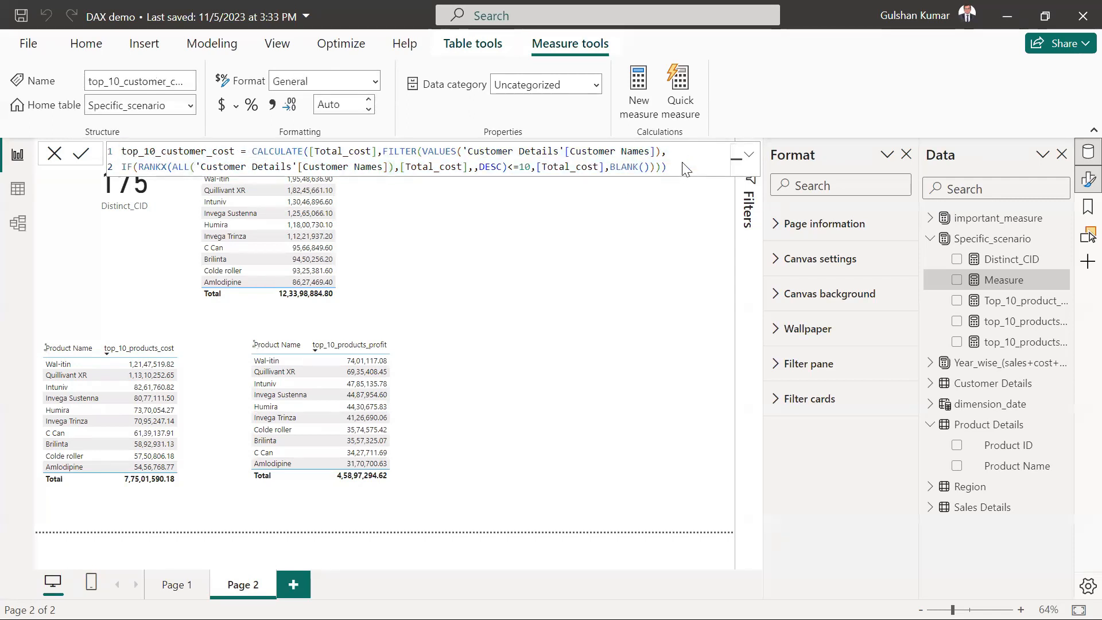
Step: Insert a table visual showing Customer Names from Customer Details and the top_10_customer_cost measure
left_click(597, 242)
left_click(710, 105)
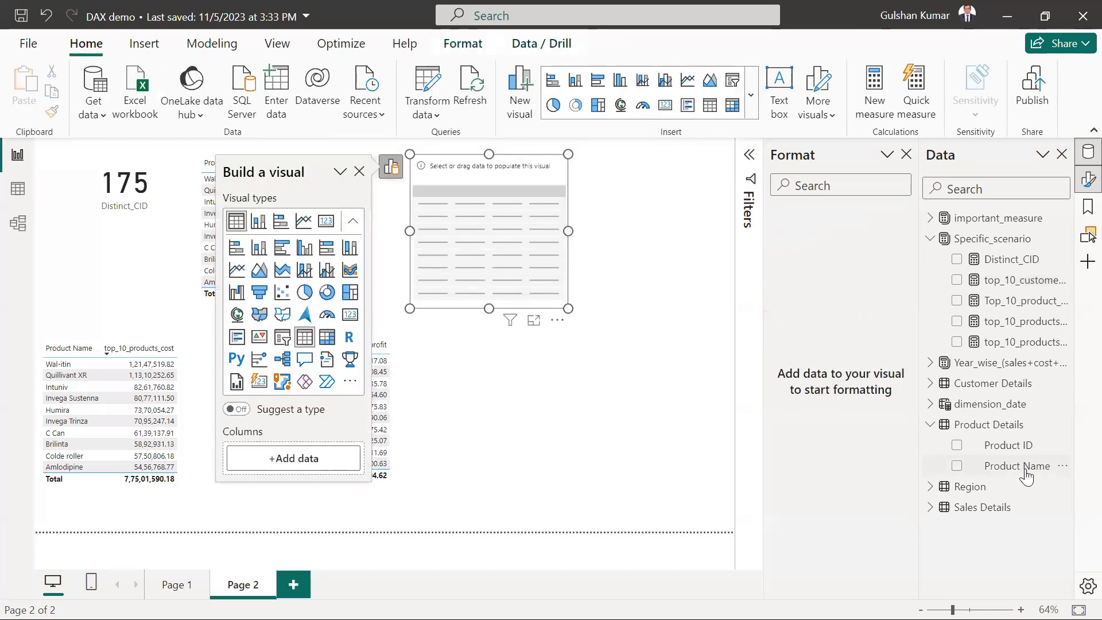
left_click(930, 383)
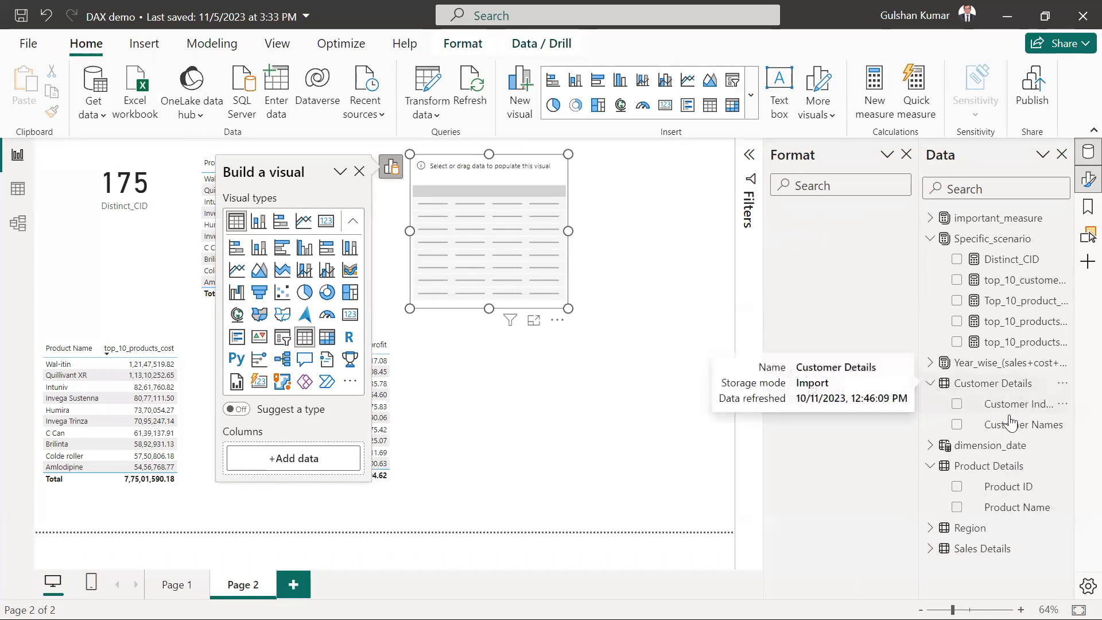
left_click_drag(1016, 424, 487, 237)
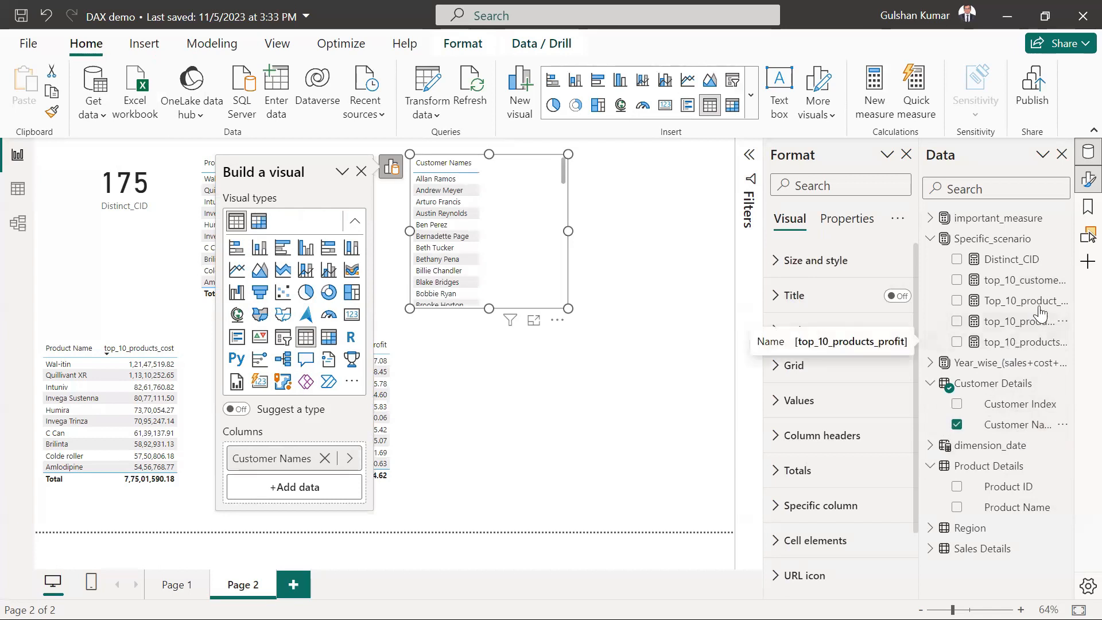
left_click_drag(1036, 281, 489, 230)
Step: Widen the customer table slightly, reduce its height, and sort it by top_10_customer_cost in descending order
mouse_move(569, 308)
left_mouse_down()
mouse_move(597, 316)
mouse_move(576, 300)
left_mouse_up()
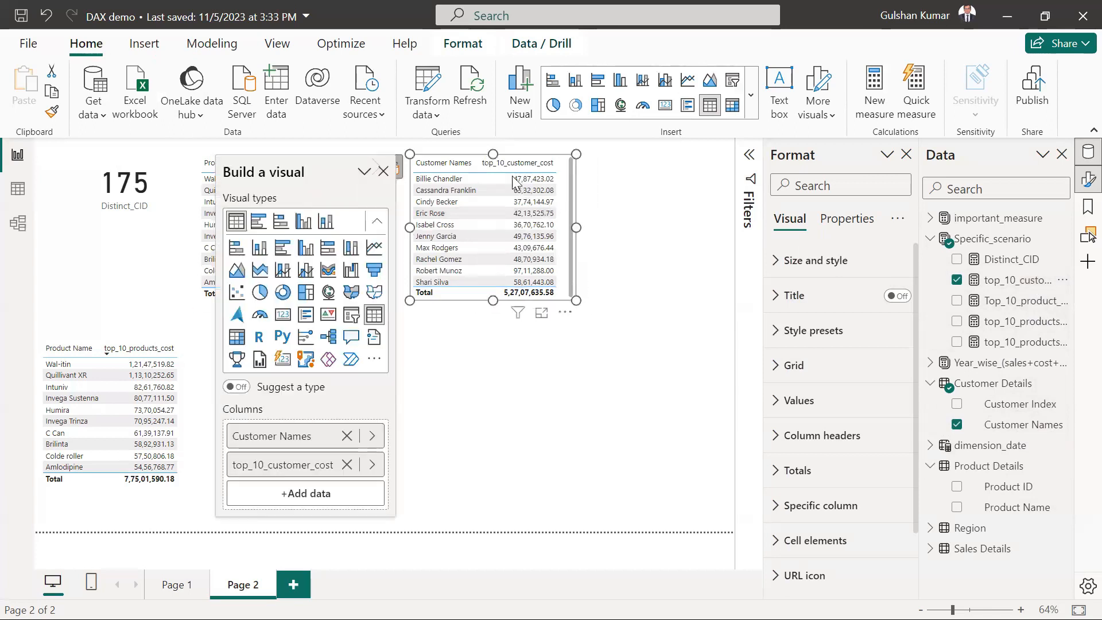
left_click(503, 165)
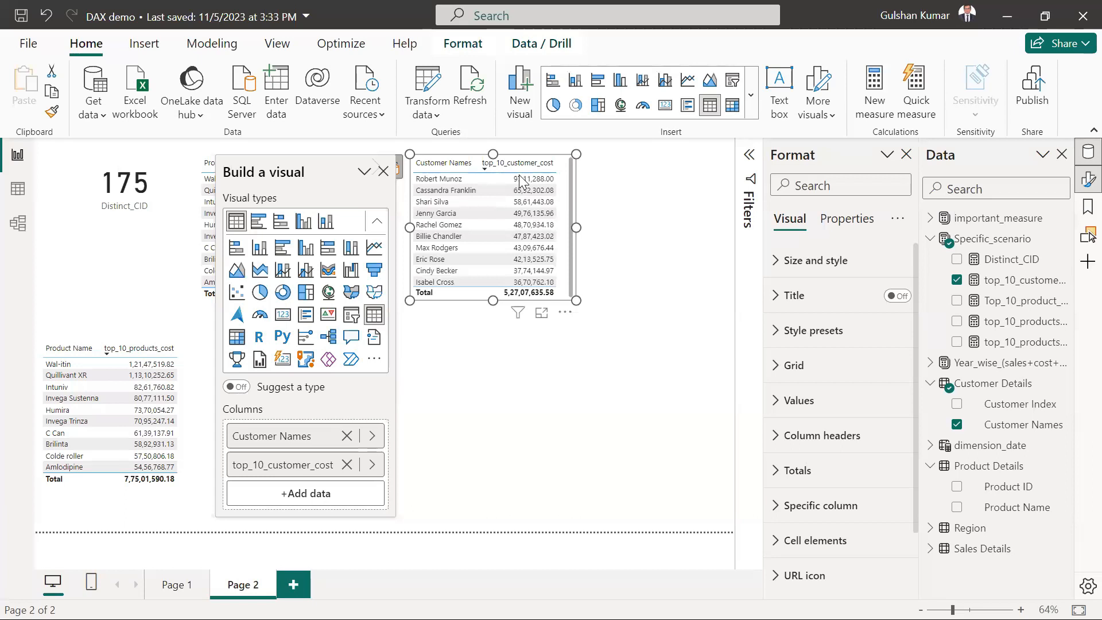
left_click(518, 386)
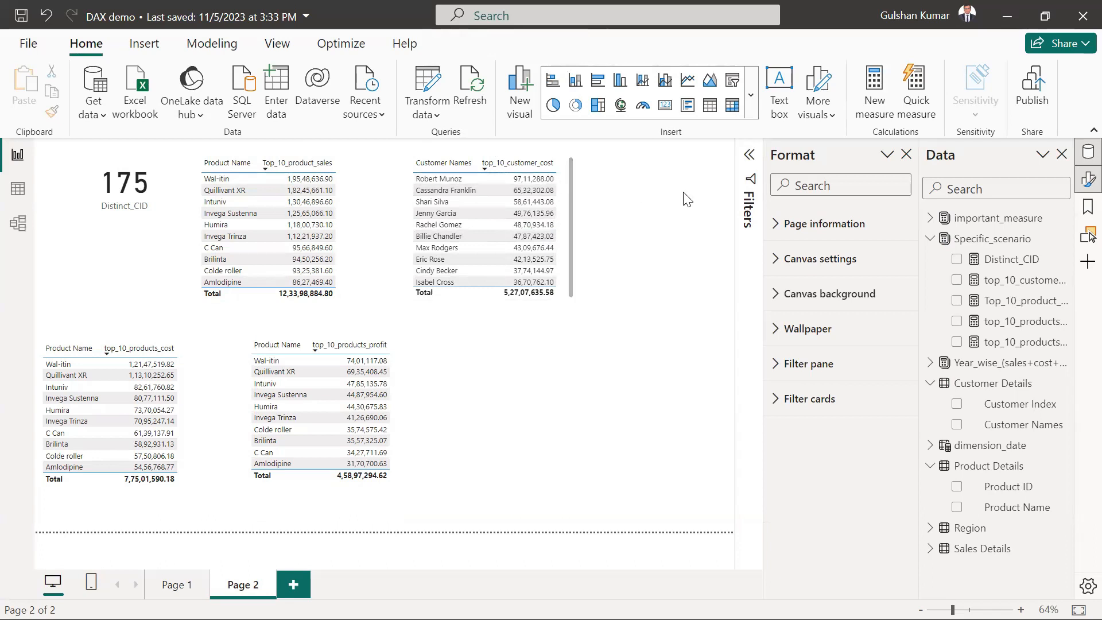
Step: Create a new measure in Specific_scenario from the copied top_10_customer_cost formula and name it top_10_customer_sales
left_click(985, 241)
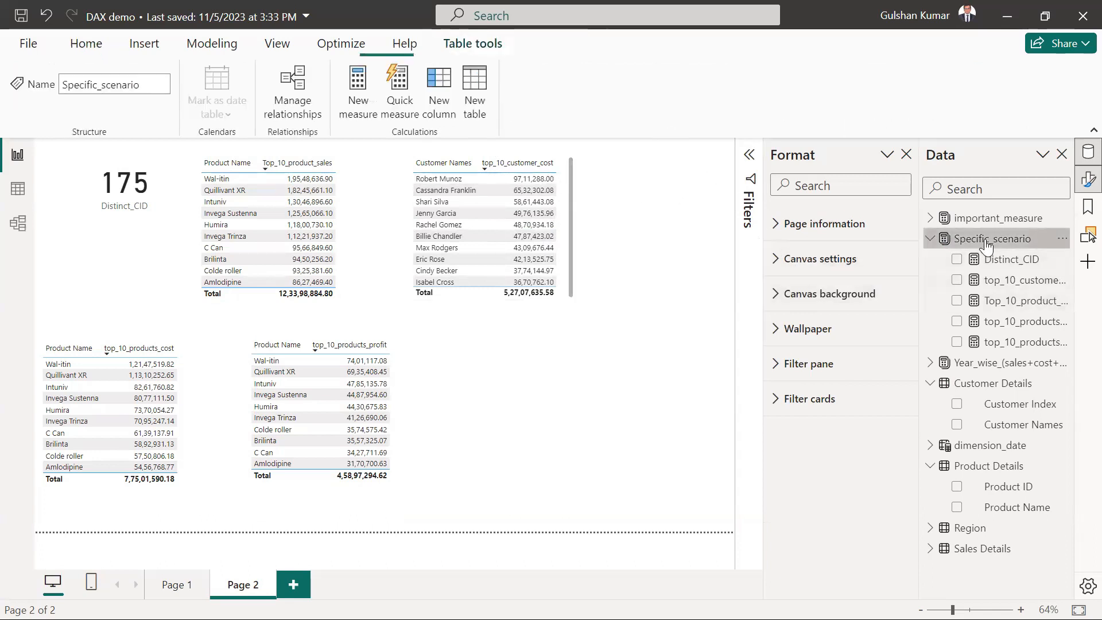
left_click(357, 97)
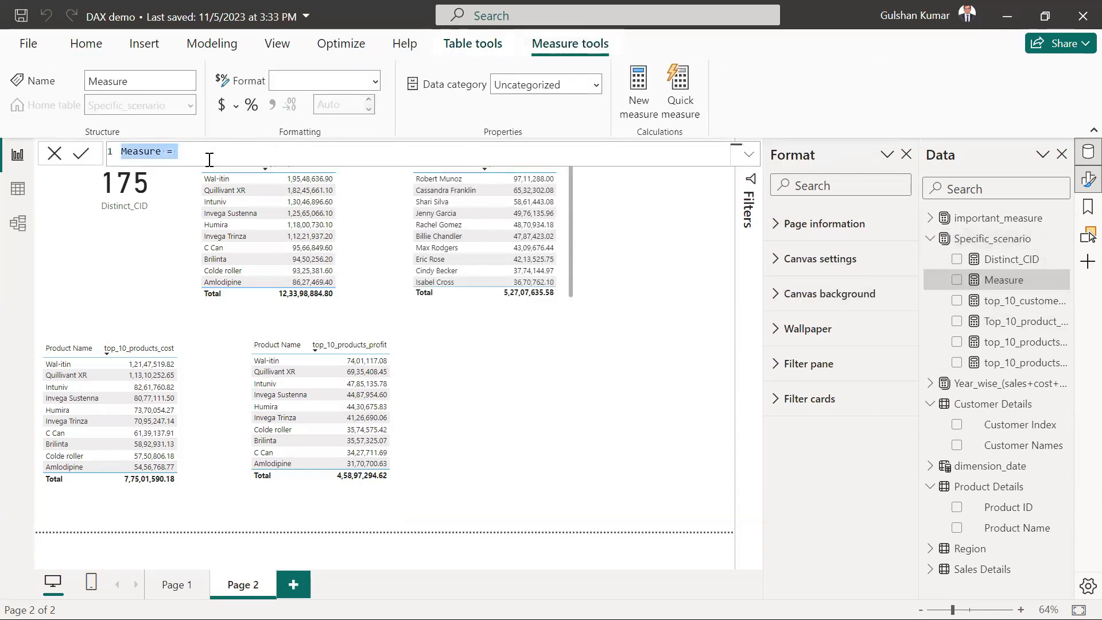
type("top_10_customer_cost = CALCULATE([Total_cost],FILTER(VALUES('Customer Details'[Customer Names]), IF(RANKX(ALL('Customer Details'[Customer Names]),[Total_cost],,DESC)<=10,[Total_cost],BLANK())))")
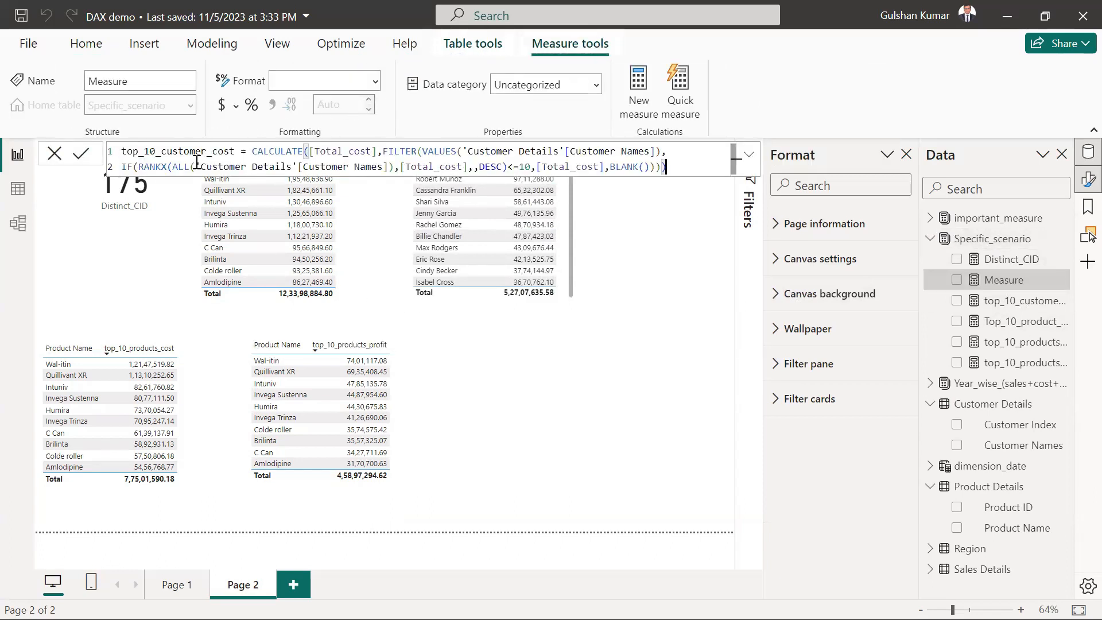
double_click(234, 151)
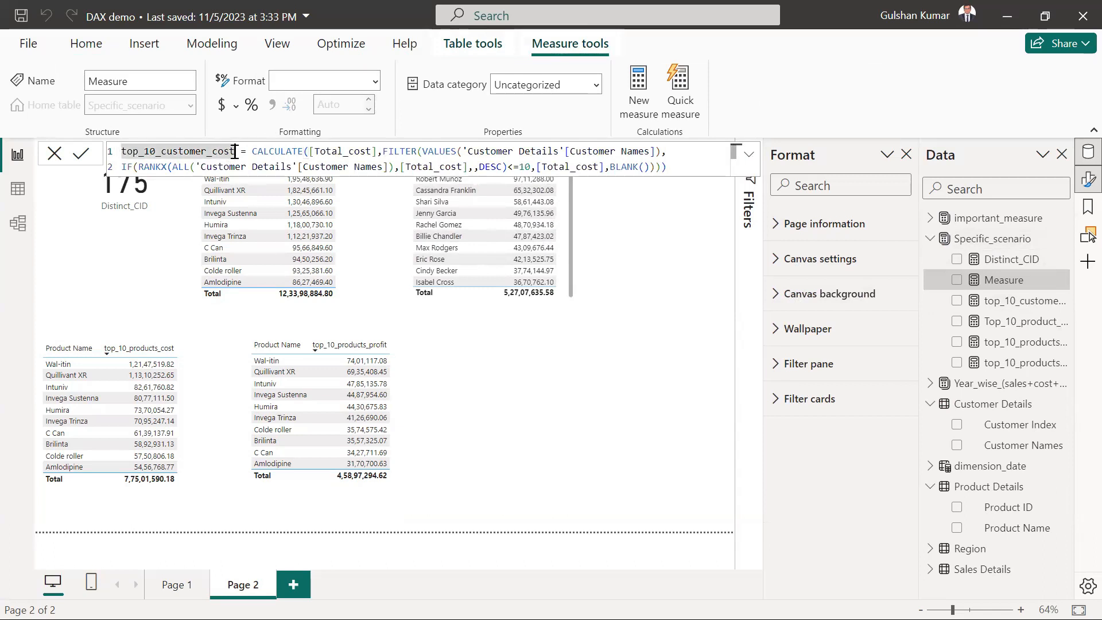
left_click(235, 151)
key("BackSpace")
key("BackSpace")
key("BackSpace")
key("BackSpace")
type("sales")
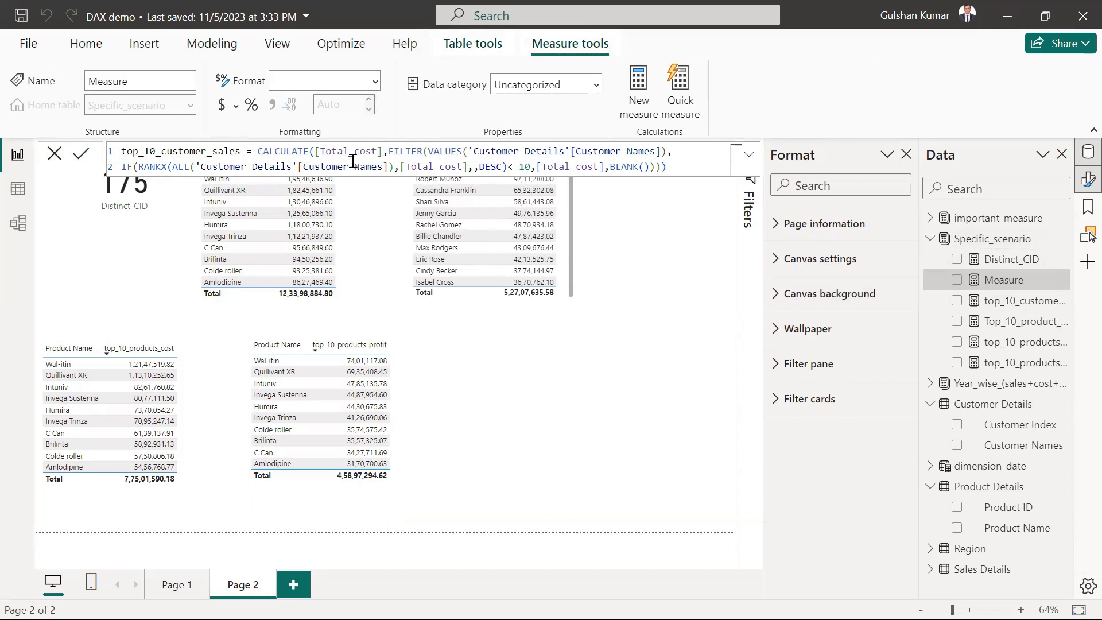
Step: Replace [Total_cost] with [Total_sales] as the CALCULATE expression of top_10_customer_sales
left_click(383, 151)
key("BackSpace")
key("BackSpace")
key("BackSpace")
key("BackSpace")
key("BackSpace")
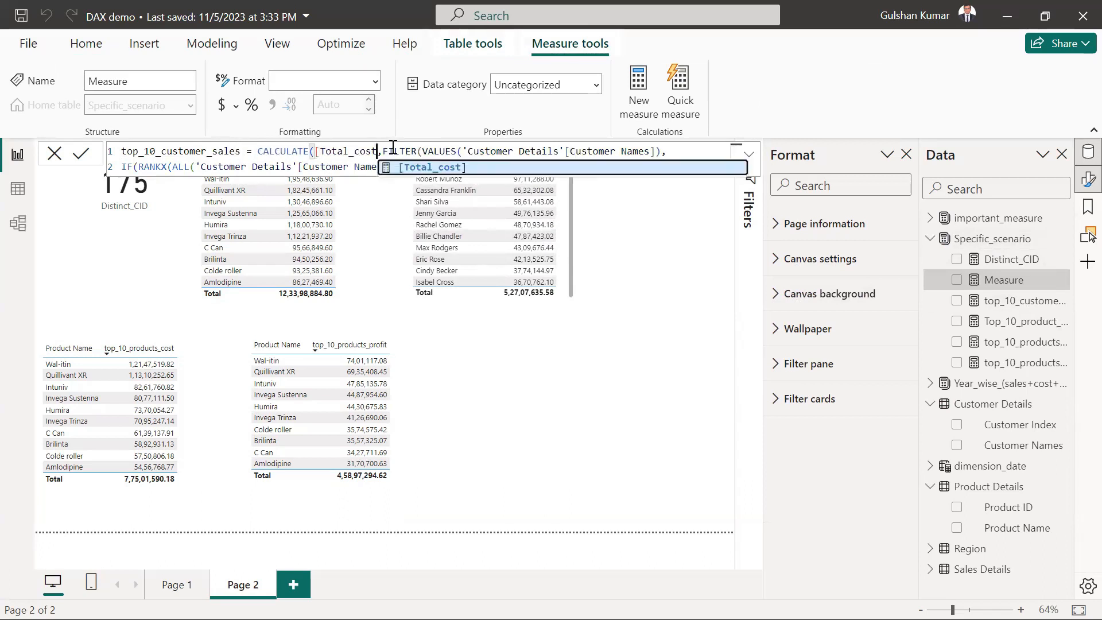
key("Down")
key("Down")
key("Tab")
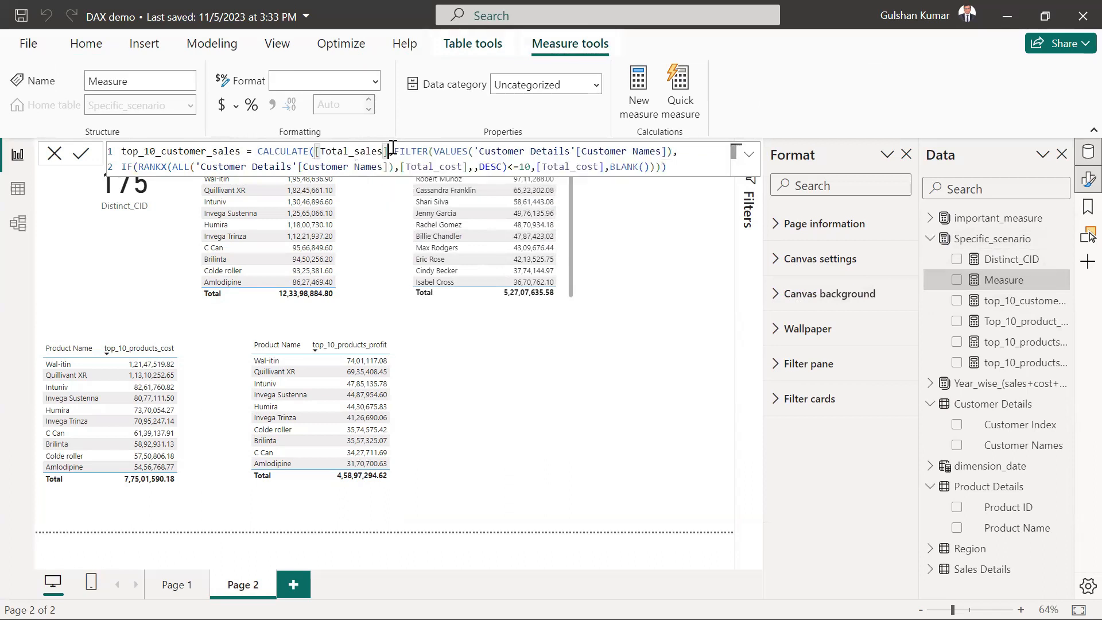
Step: Change the RANKX ranking expression of top_10_customer_sales to [Total_sales]
left_click(468, 168)
key("BackSpace")
key("BackSpace")
key("BackSpace")
key("BackSpace")
key("BackSpace")
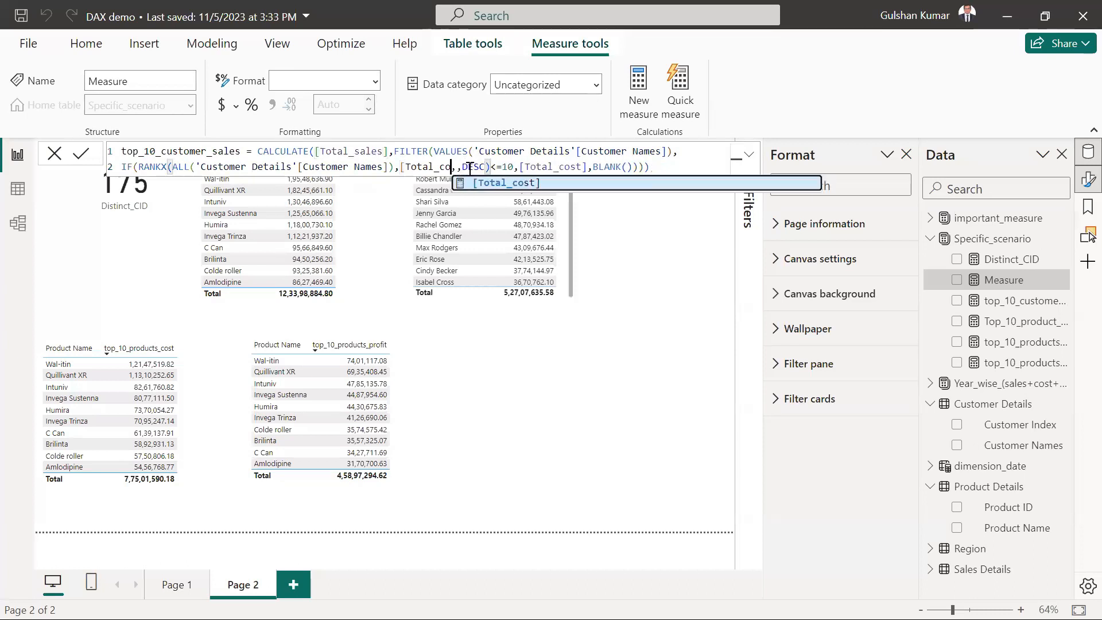
key("Down")
key("Down")
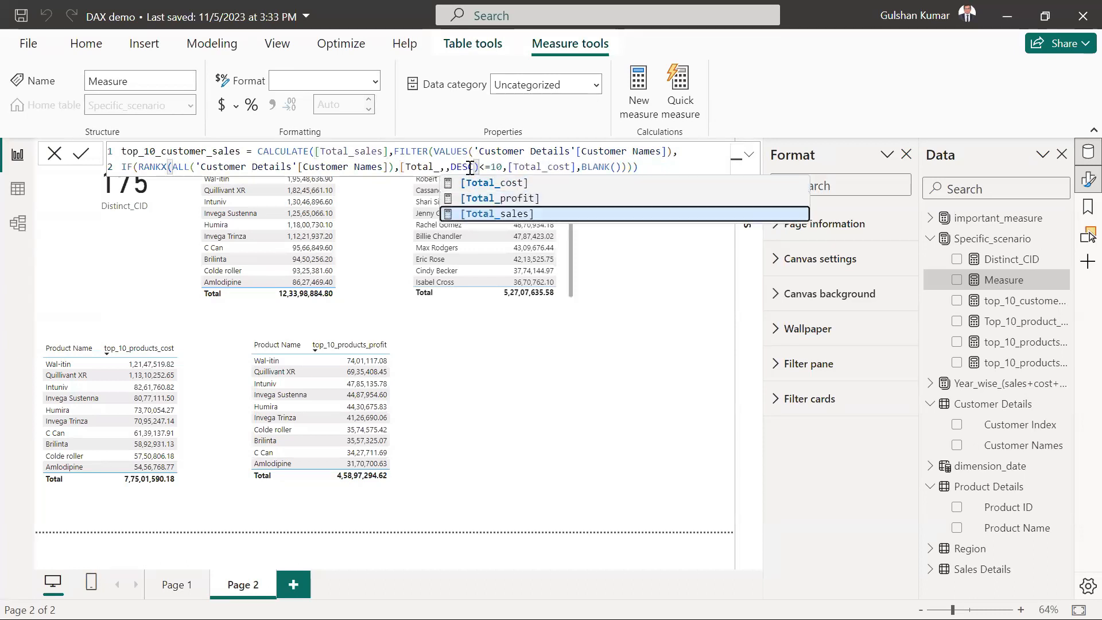
key("Tab")
Step: Set the IF true result of top_10_customer_sales to [Total_sales] and commit the measure
left_click(610, 167)
key("BackSpace")
key("BackSpace")
key("BackSpace")
key("BackSpace")
key("BackSpace")
key("BackSpace")
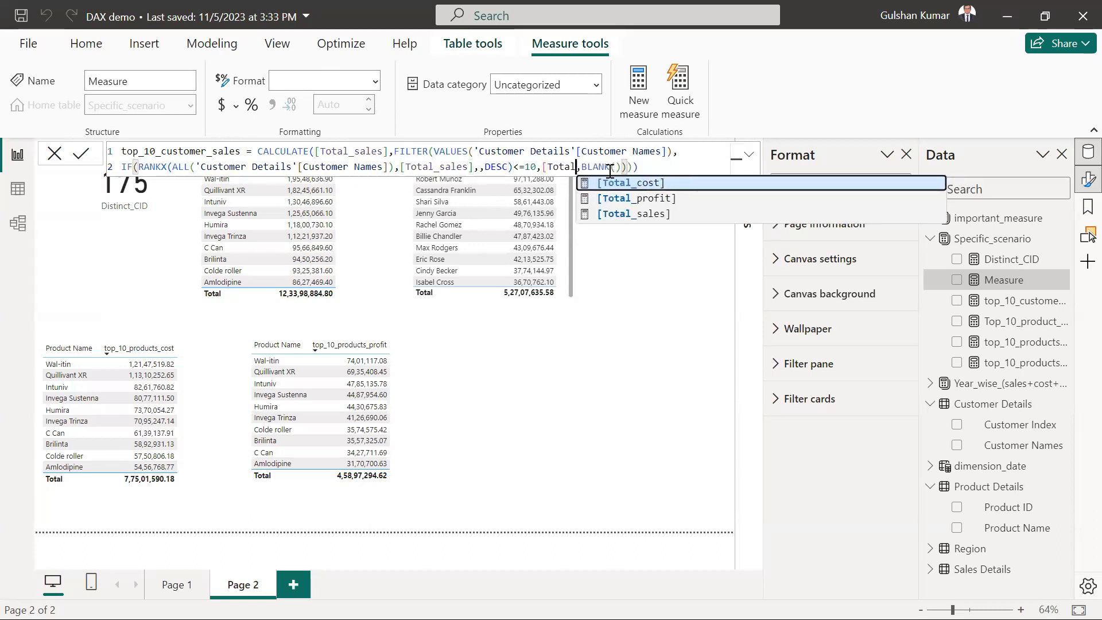
key("Down")
key("Down")
key("Tab")
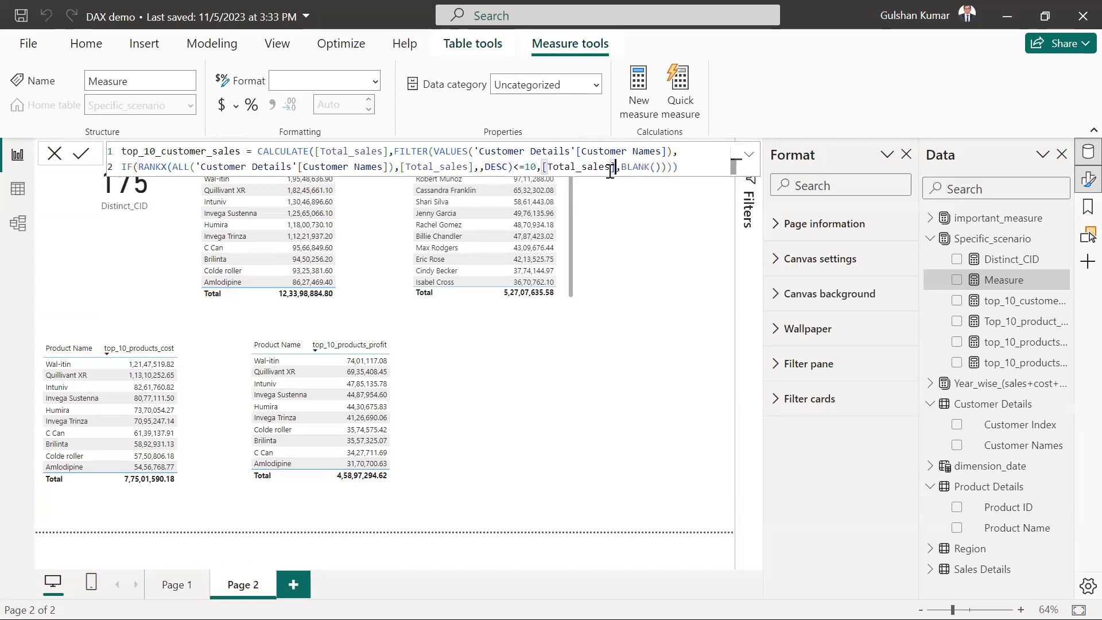
left_click(692, 166)
key("Return")
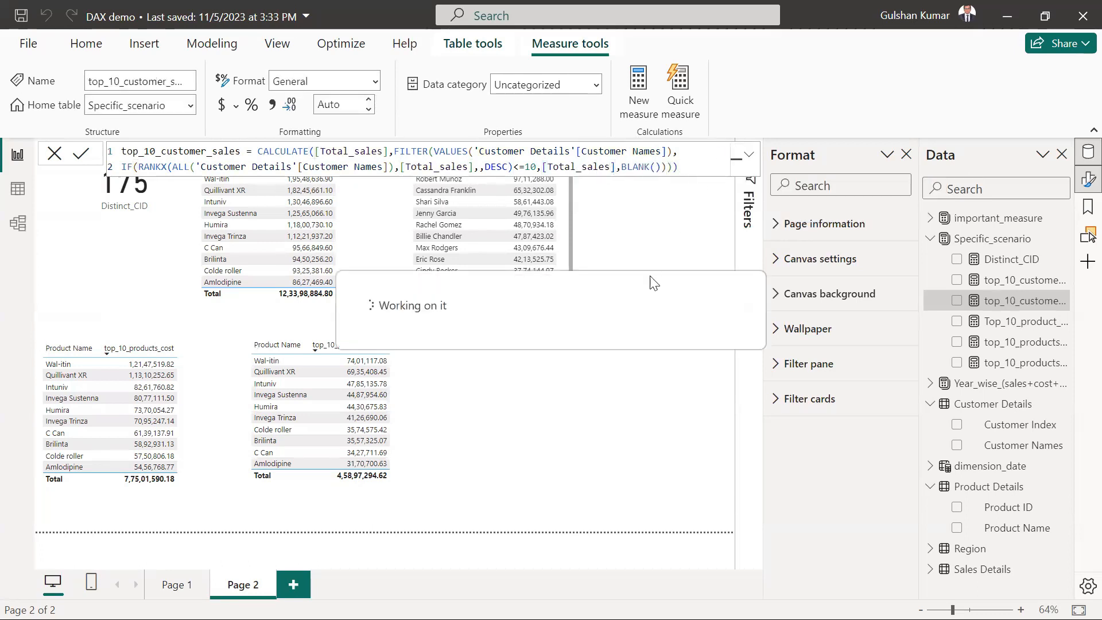
Step: Insert a widened table visual showing Customer Names from Customer Details and the top_10_customer_sales measure
left_click(606, 404)
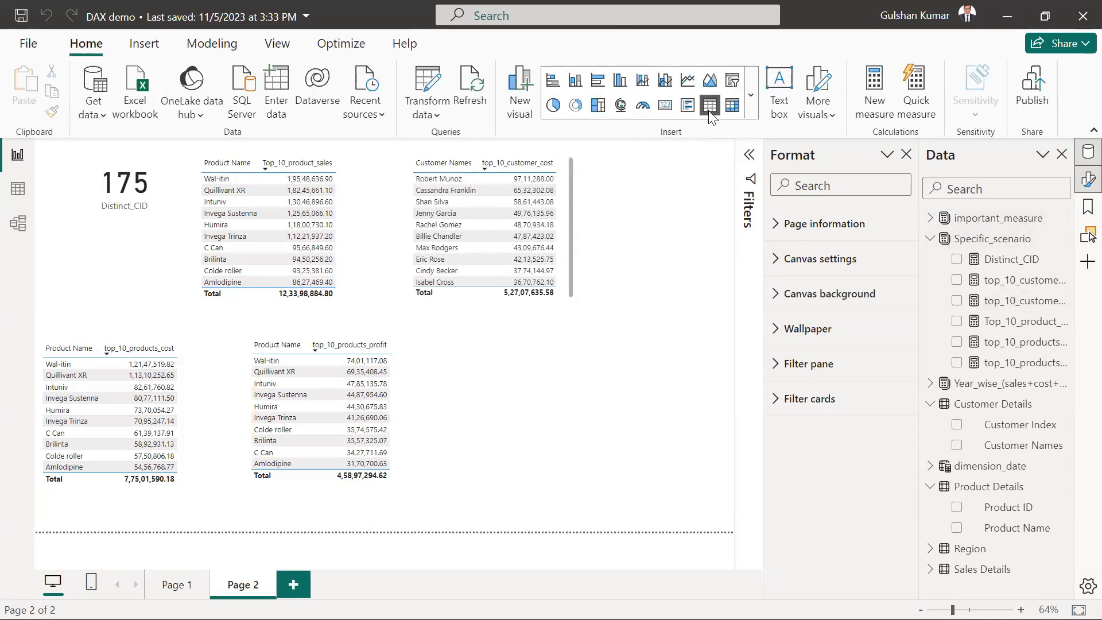
left_click(688, 108)
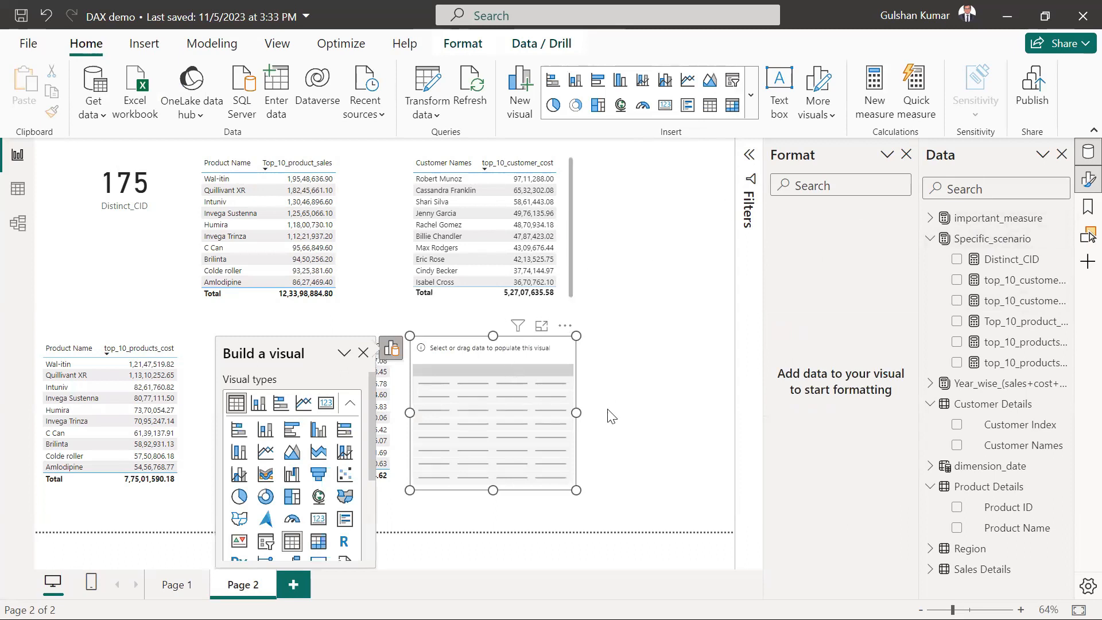
left_click_drag(576, 412, 627, 411)
left_click_drag(1016, 446, 551, 434)
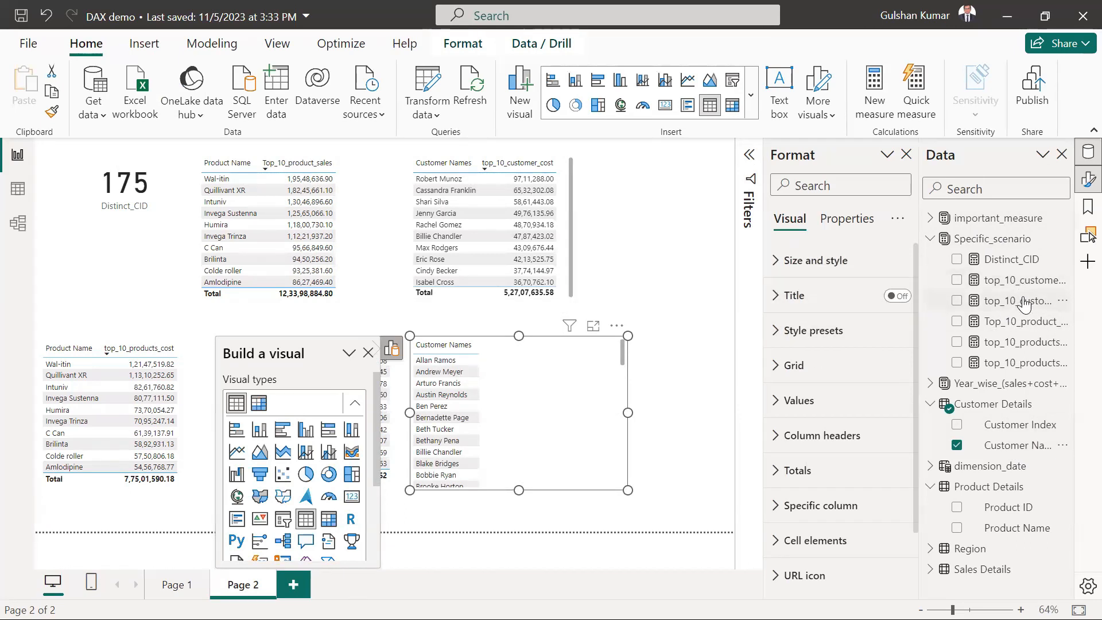
left_click_drag(1024, 303, 572, 411)
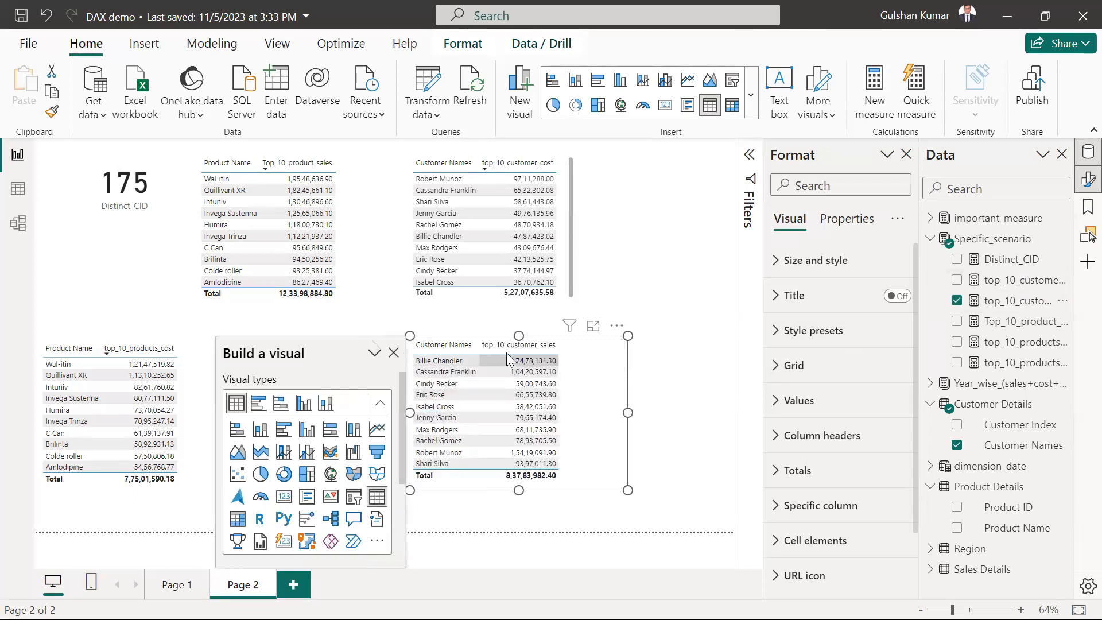
Step: Sort the new customer table by top_10_customer_sales in descending order and shrink it to fit its columns
left_click(503, 351)
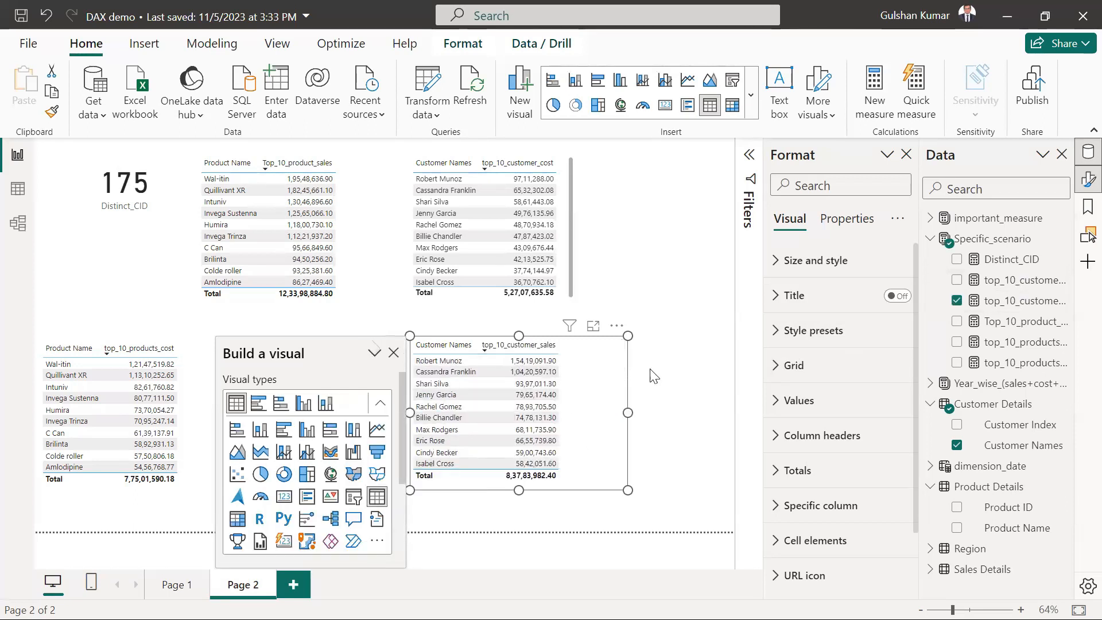
left_click_drag(628, 492, 587, 481)
left_click(687, 347)
Step: Create another measure in Specific_scenario from the copied top_10_customer_cost formula and name it top_10_customer_profit
left_click(985, 244)
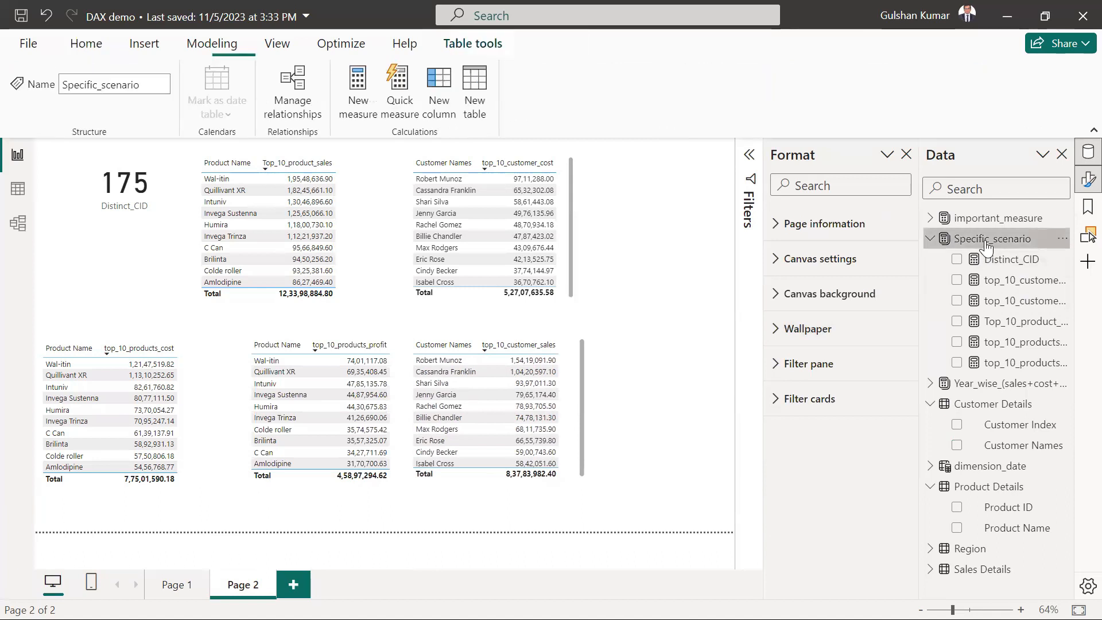
left_click(357, 89)
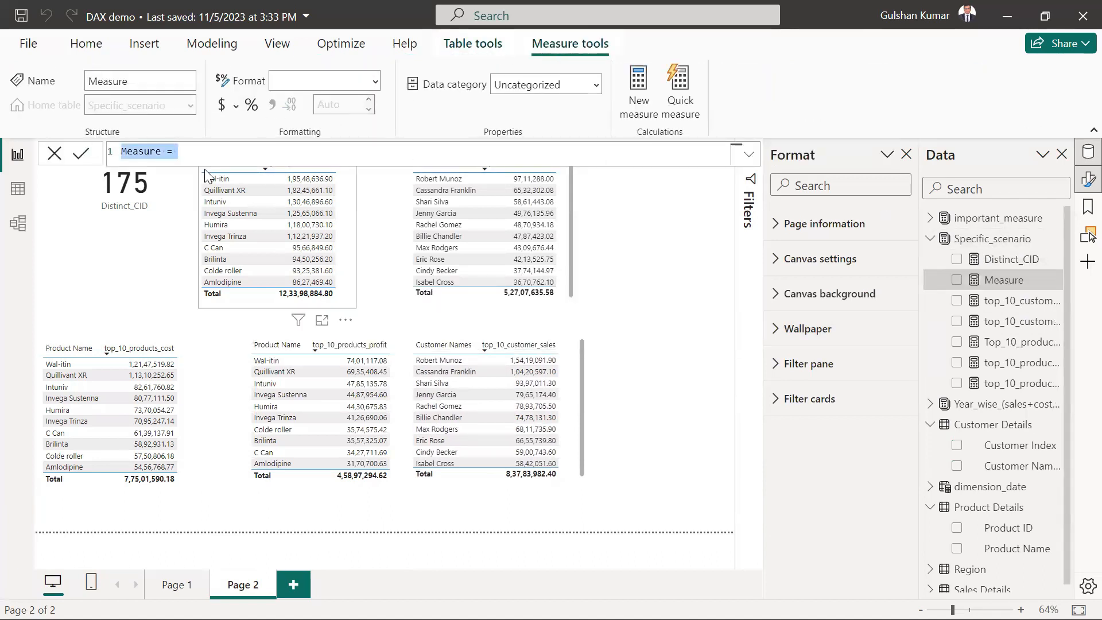
key("BackSpace")
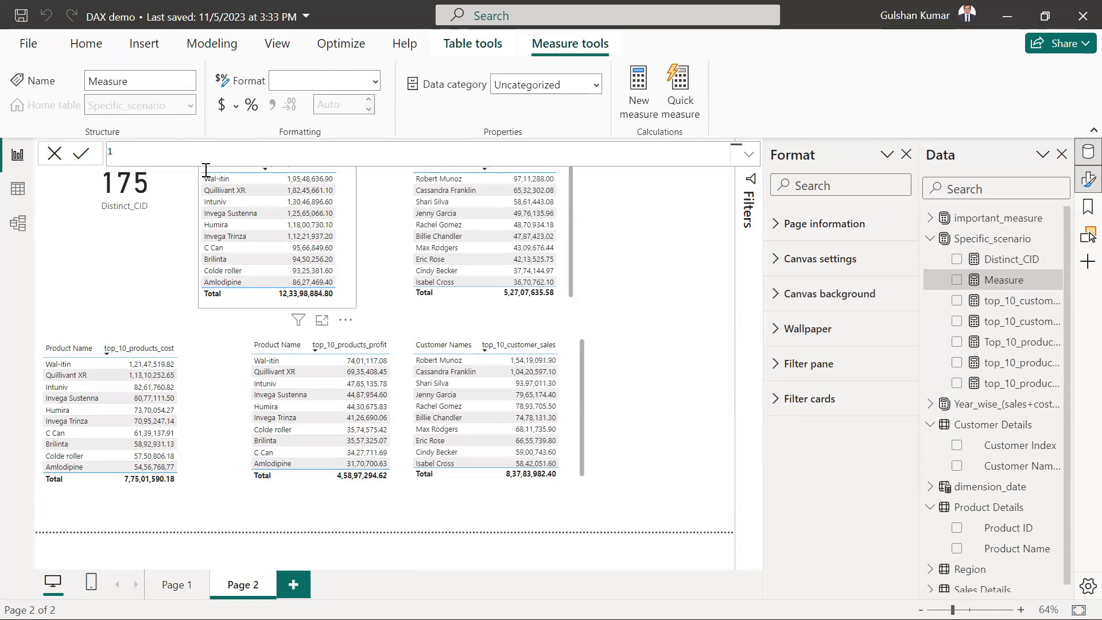
type("top_10_customer_cost = CALCULATE([Total_cost],FILTER(VALUES('Customer Details'[Customer Names]), IF(RANKX(ALL('Customer Details'[Customer Names]),[Total_cost],,DESC)<=10,[Total_cost],BLANK())))")
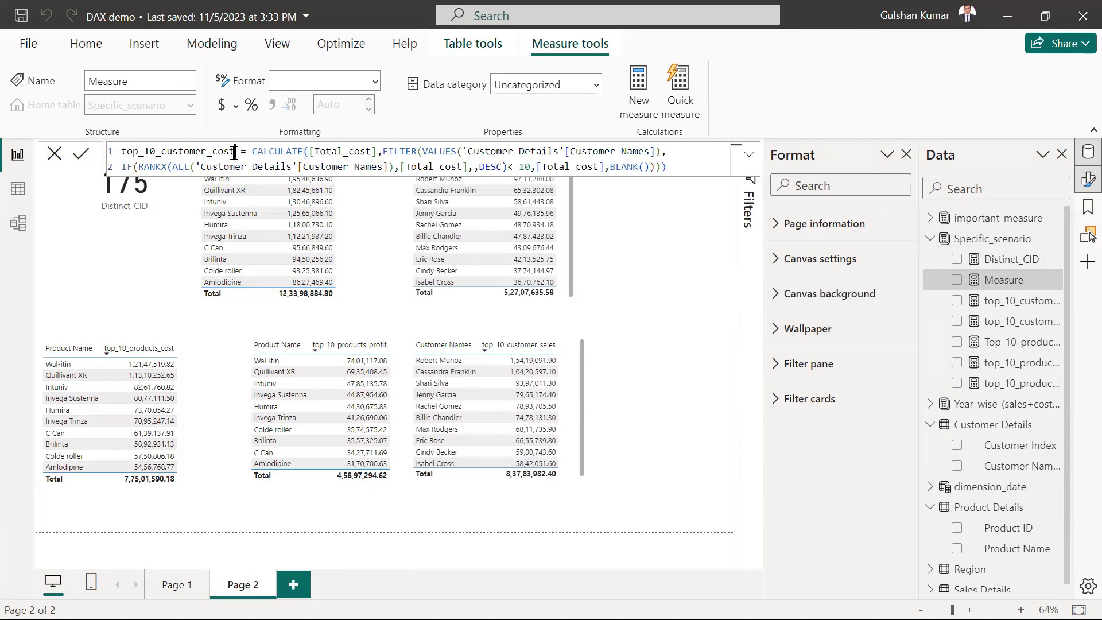
double_click(234, 156)
key("BackSpace")
type("profit")
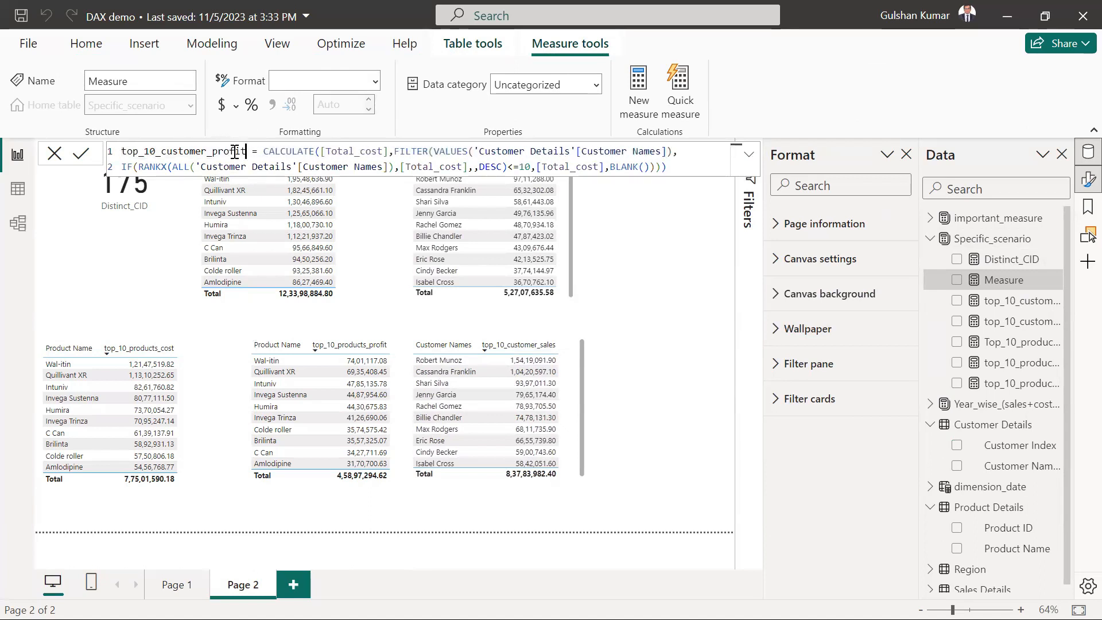
Step: Replace [Total_cost] with [Total_profit] as the CALCULATE expression of top_10_customer_profit
left_click(389, 152)
key("BackSpace")
key("BackSpace")
key("BackSpace")
key("BackSpace")
key("BackSpace")
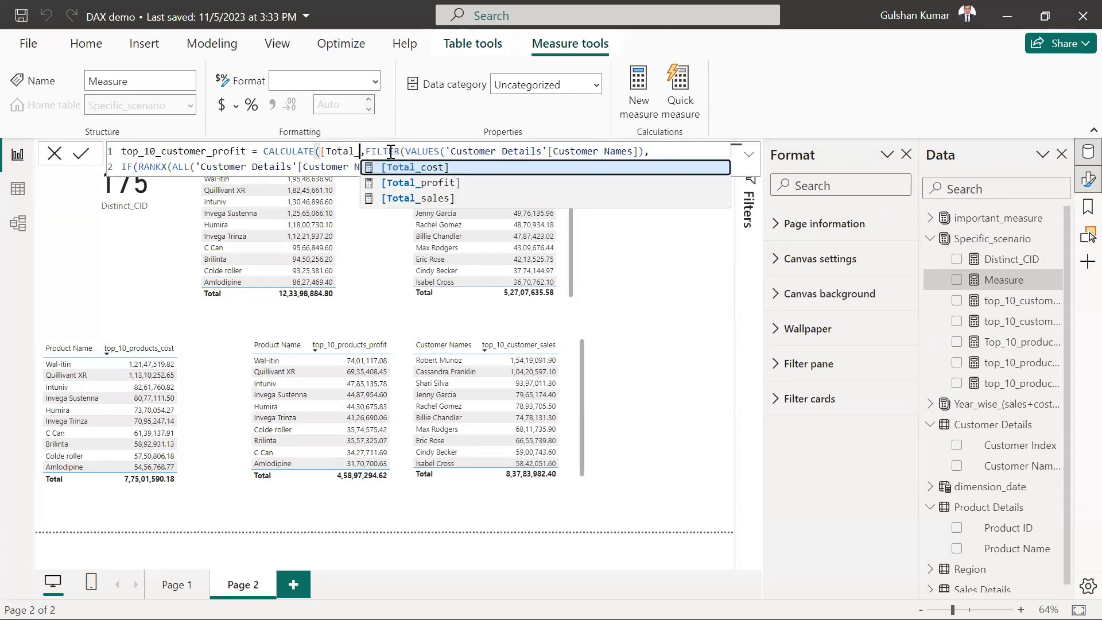
key("Down")
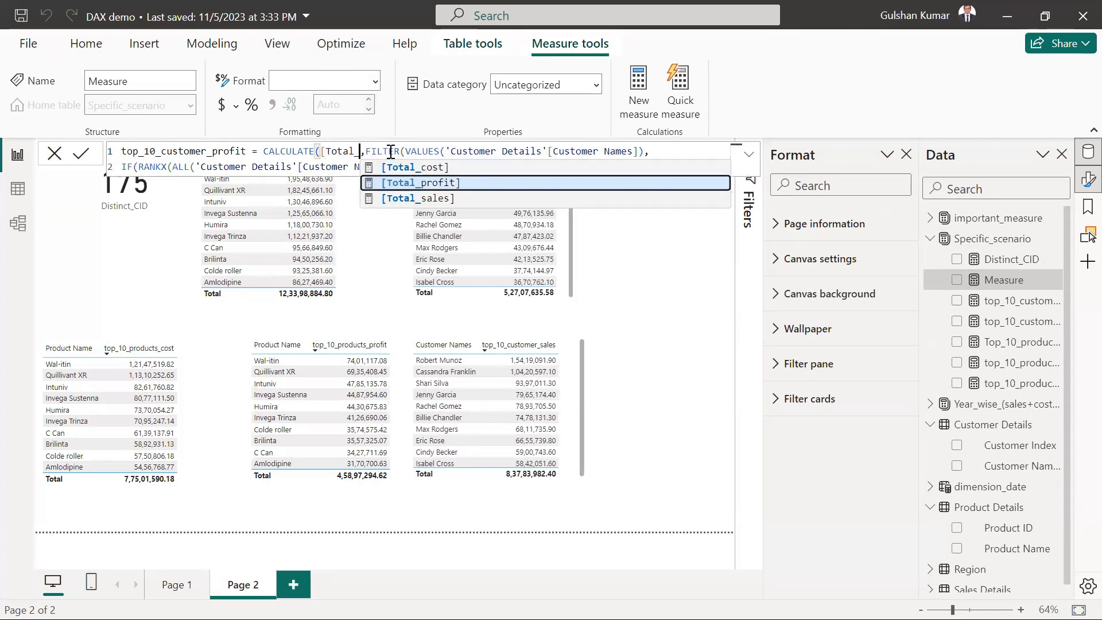
key("Tab")
Step: Change the RANKX ranking expression of top_10_customer_profit to [Total_profit]
left_click(468, 167)
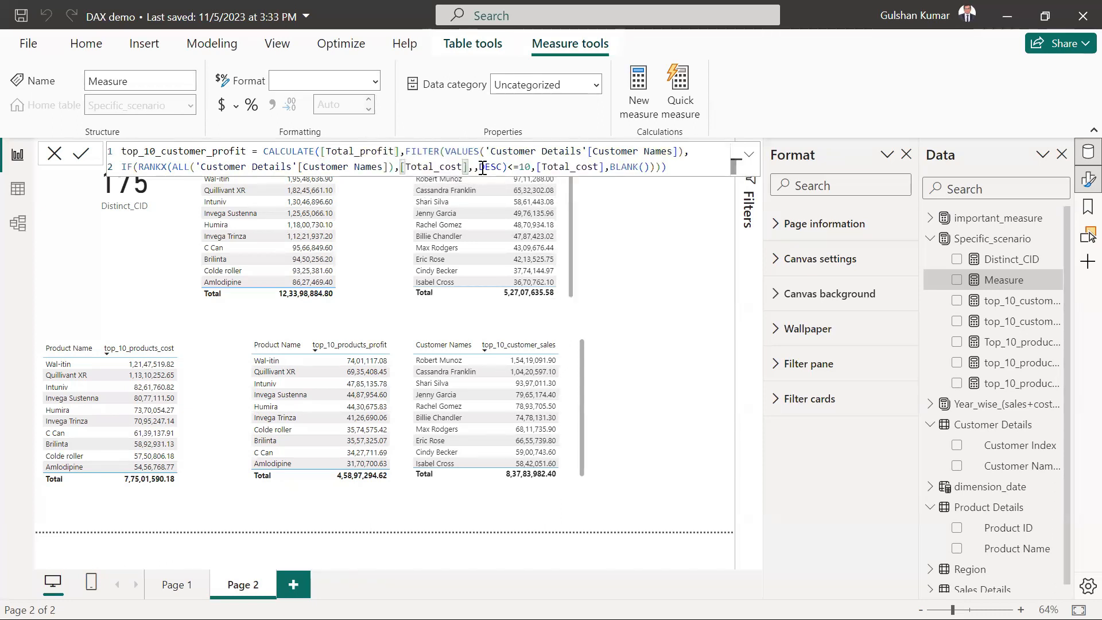
key("BackSpace")
key("BackSpace")
key("BackSpace")
key("BackSpace")
key("BackSpace")
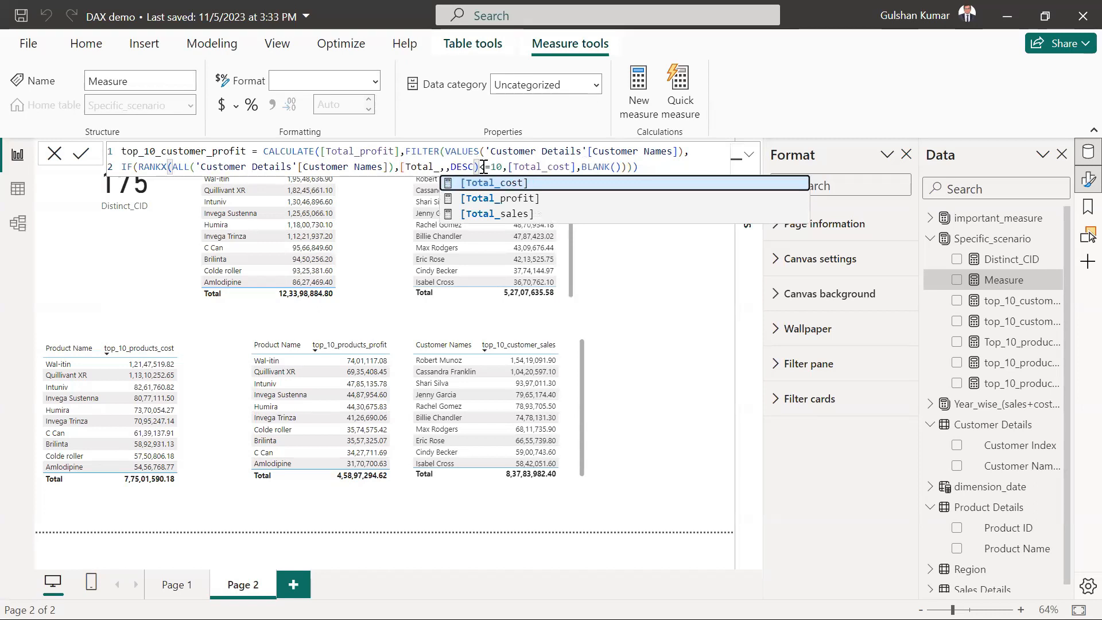
key("Down")
key("Tab")
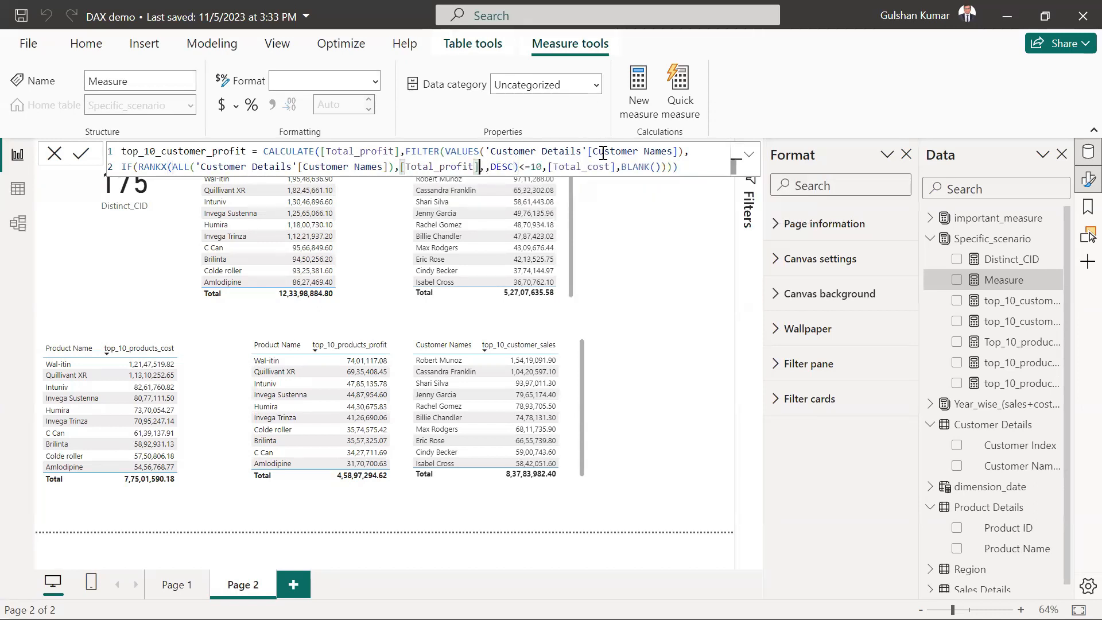
Step: Set the IF true result of top_10_customer_profit to [Total_profit] and commit the measure
key("BackSpace")
key("BackSpace")
key("BackSpace")
key("BackSpace")
key("BackSpace")
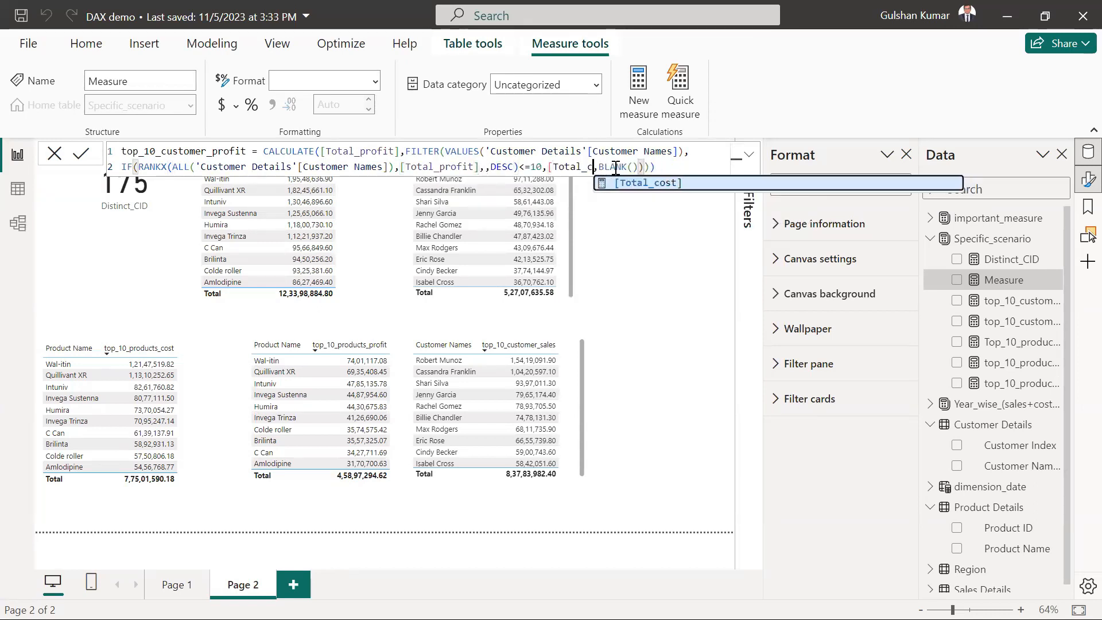
key("Down")
key("Tab")
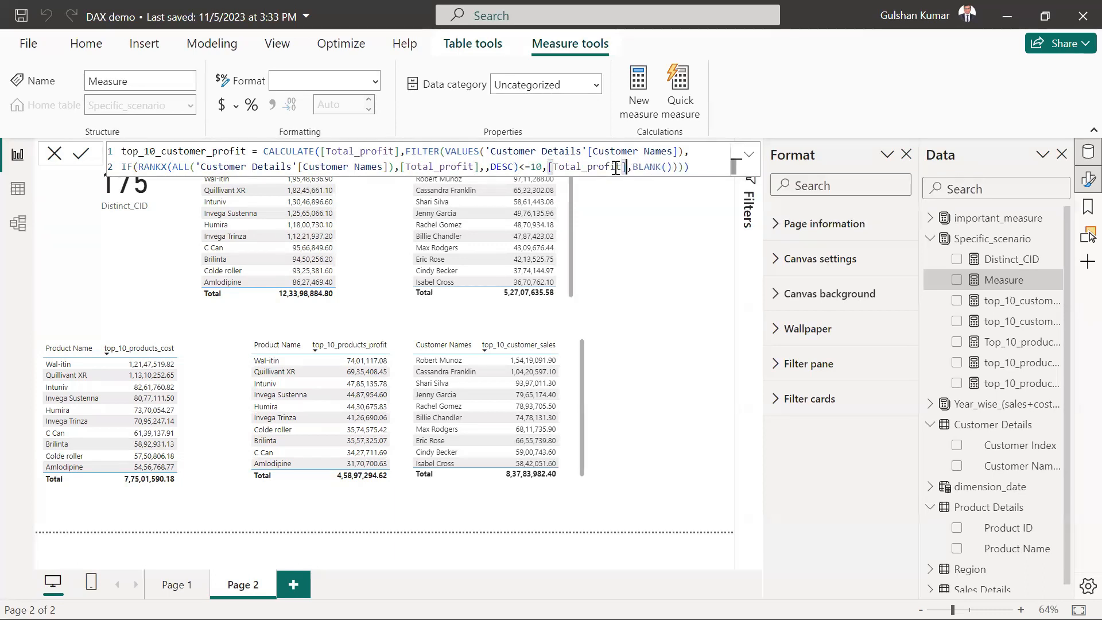
left_click(696, 167)
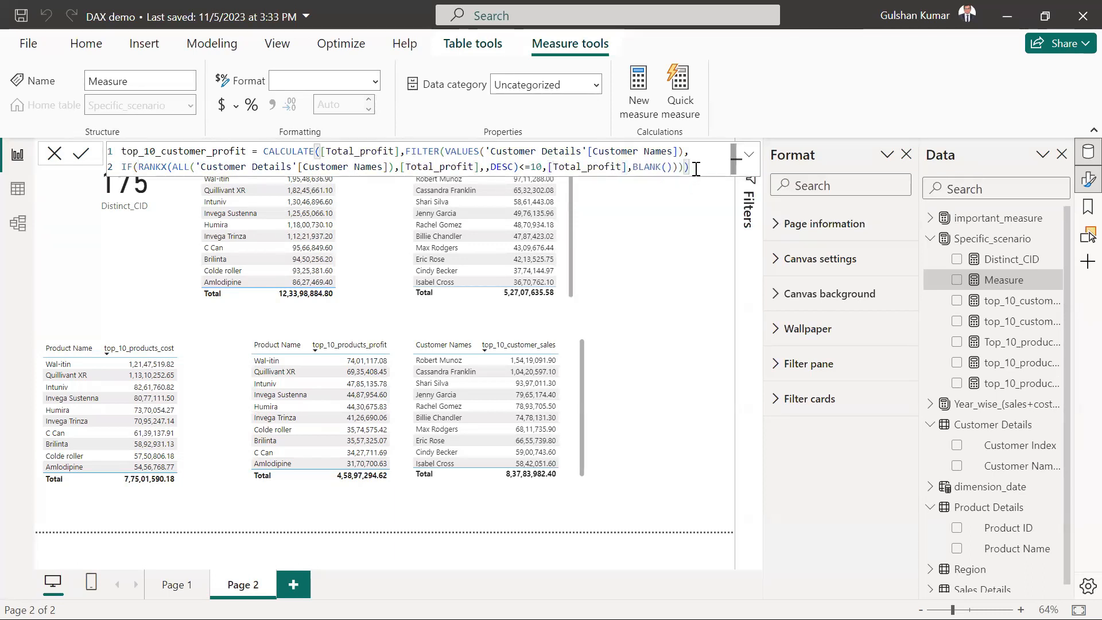
key("Return")
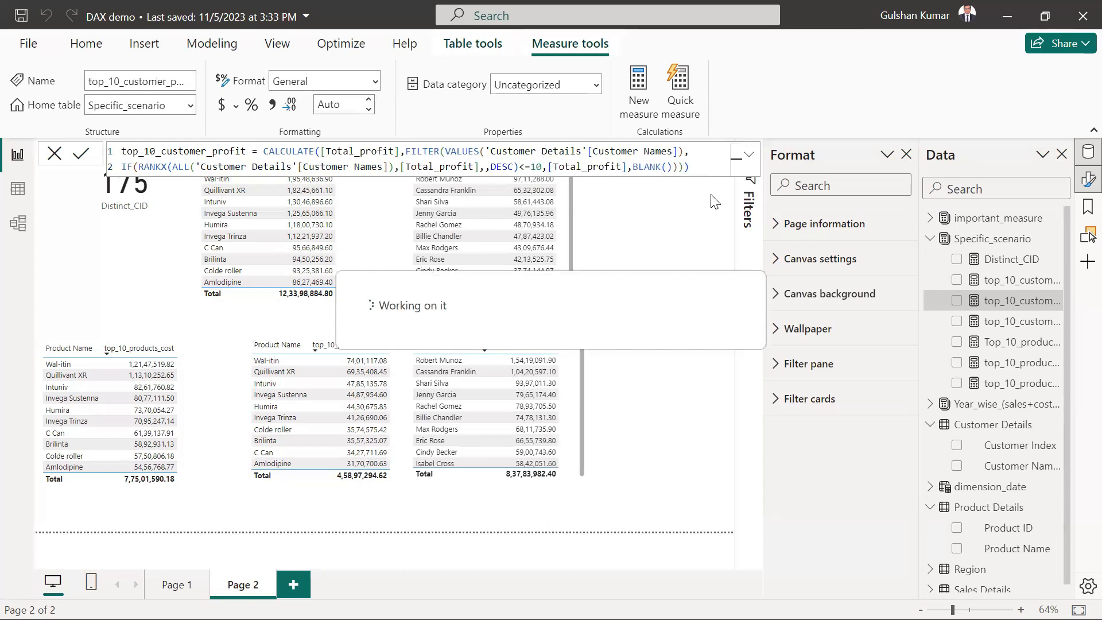
Step: Insert a table visual showing Customer Names from Customer Details and the top_10_customer_profit measure
left_click(683, 270)
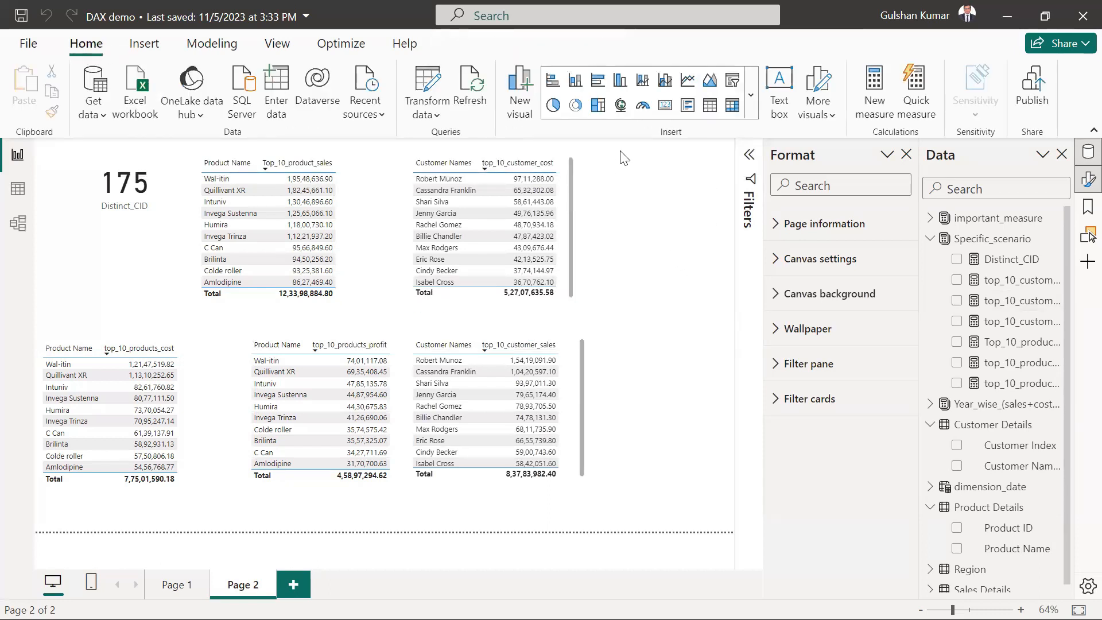
left_click(710, 109)
left_click_drag(997, 467, 672, 242)
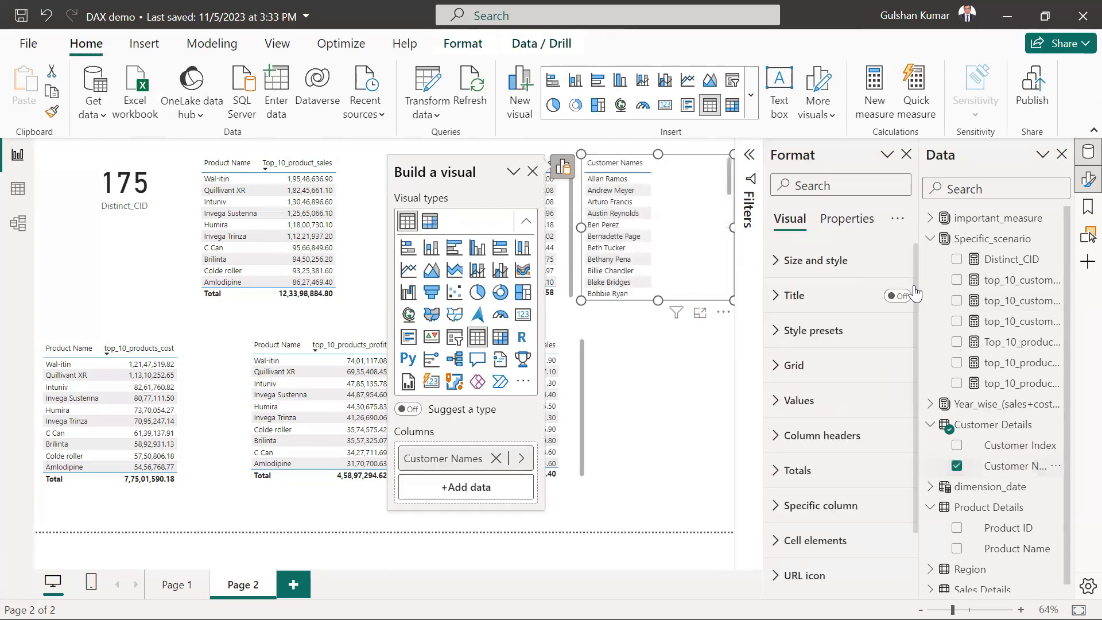
left_click(1015, 323)
left_click_drag(1031, 307, 696, 238)
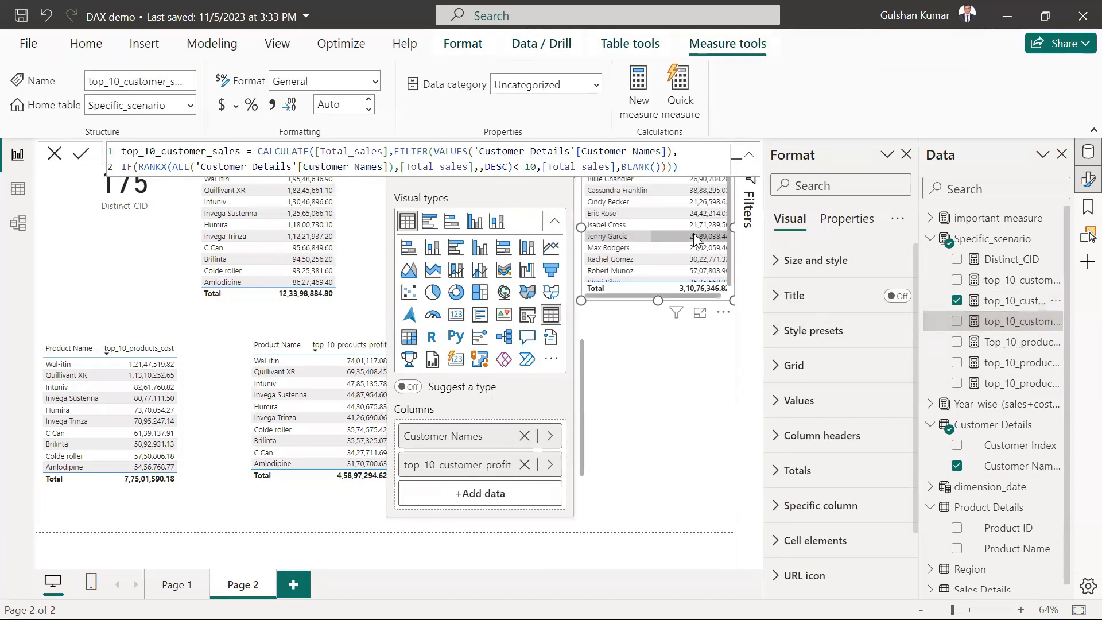
left_click(617, 329)
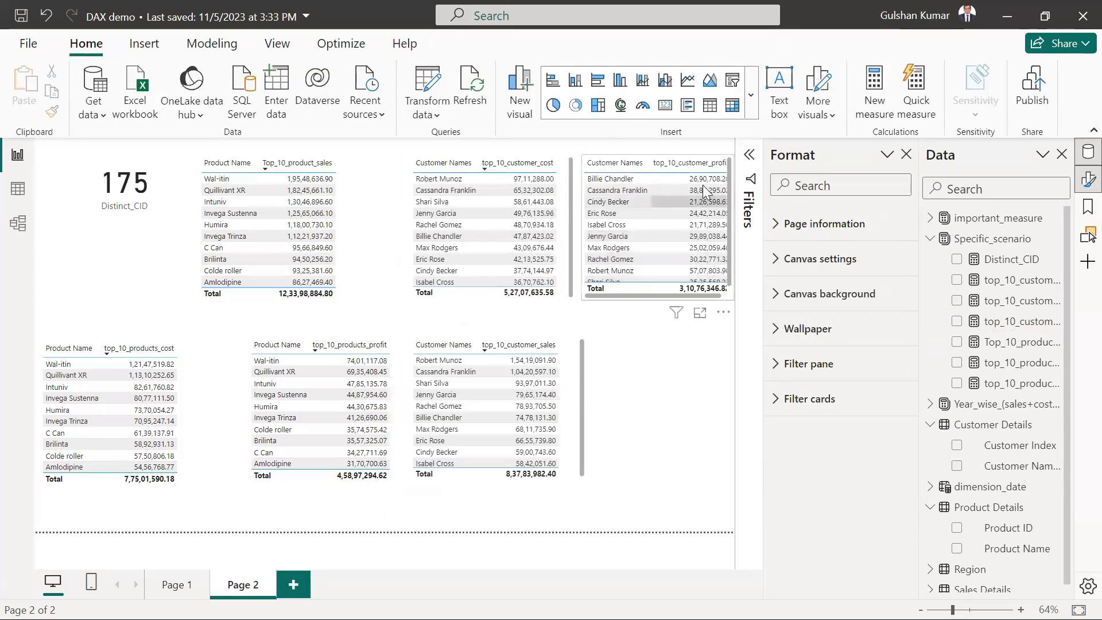
Step: Sort the customer profit table by top_10_customer_profit in descending order
left_click(686, 167)
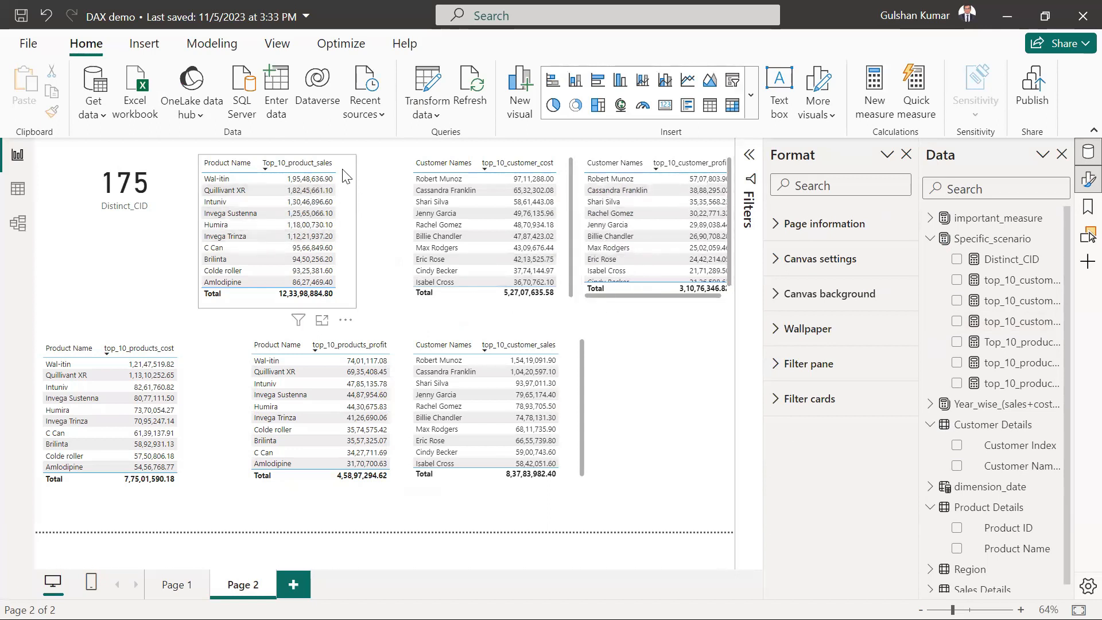
Step: Move the Top_10_product_sales, top_10_customer_cost and top_10_customer_profit tables leftward on the report page to close the gaps between them
left_click(344, 194)
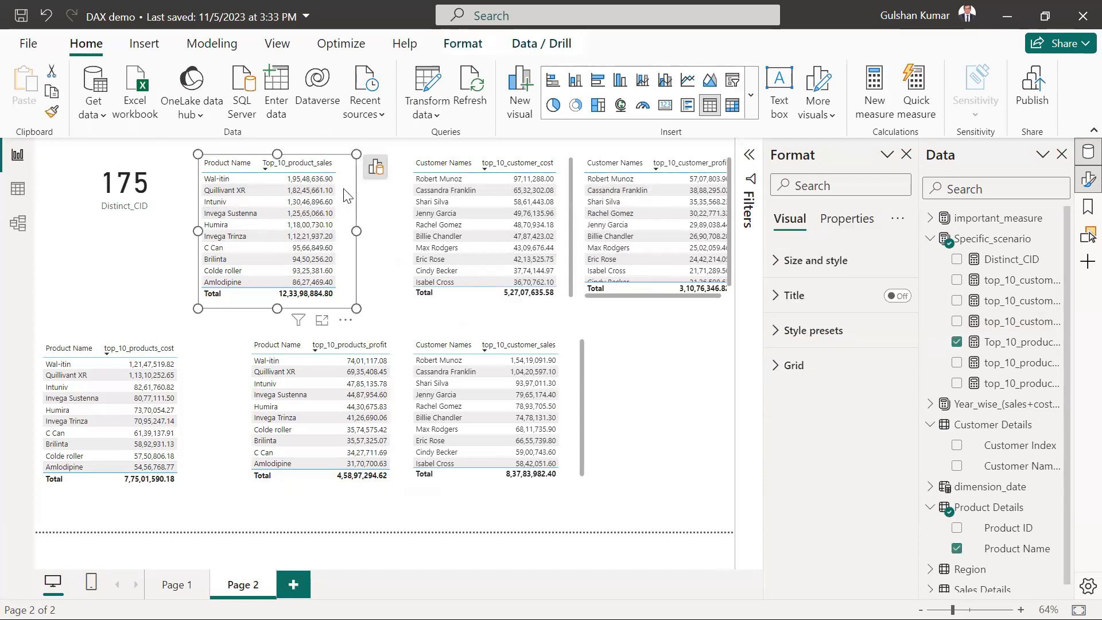
left_click_drag(338, 194, 321, 190)
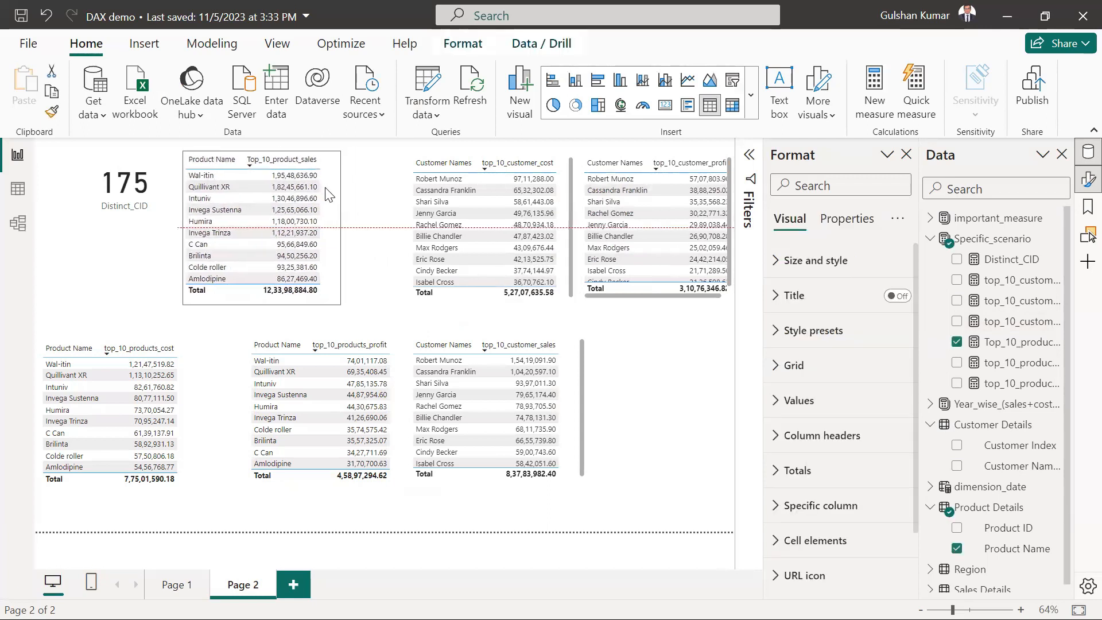
left_click(406, 191)
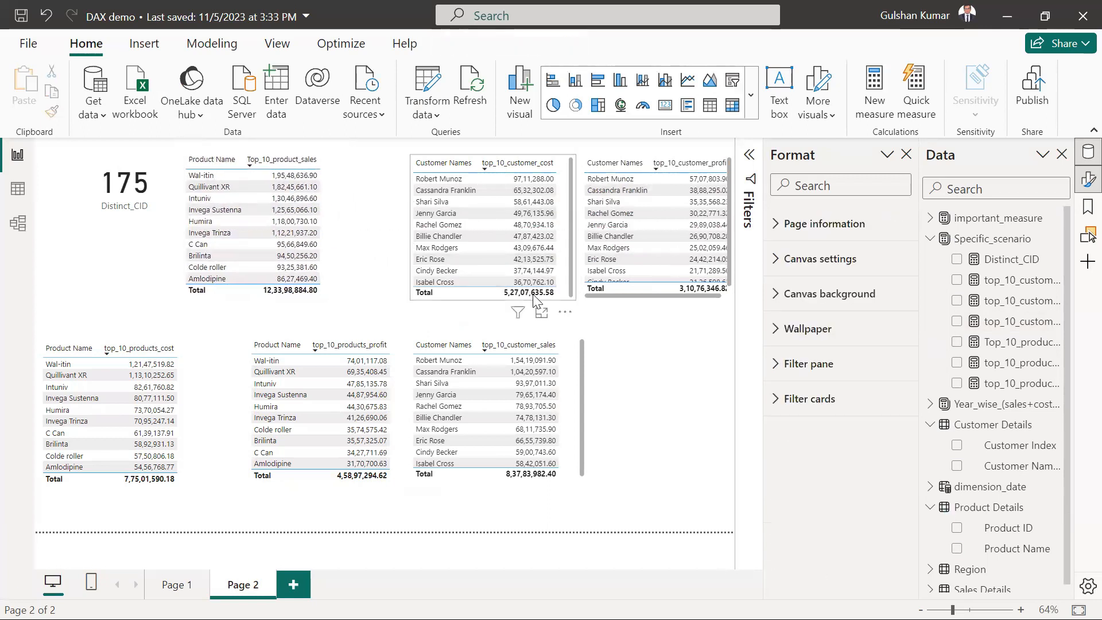
left_click_drag(413, 290, 344, 287)
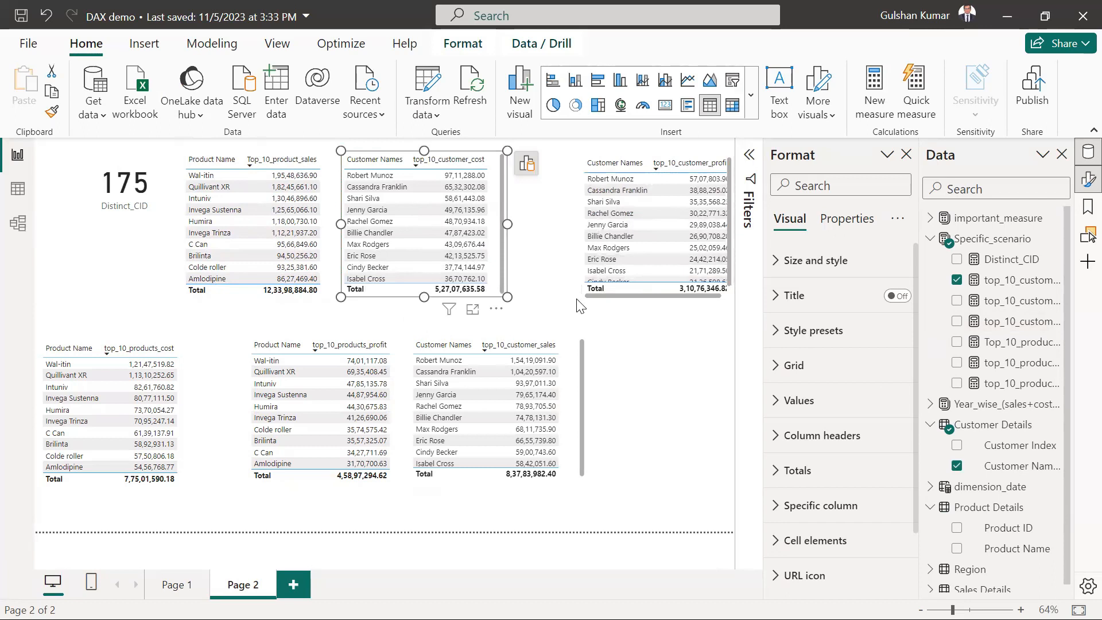
left_click_drag(644, 290, 587, 294)
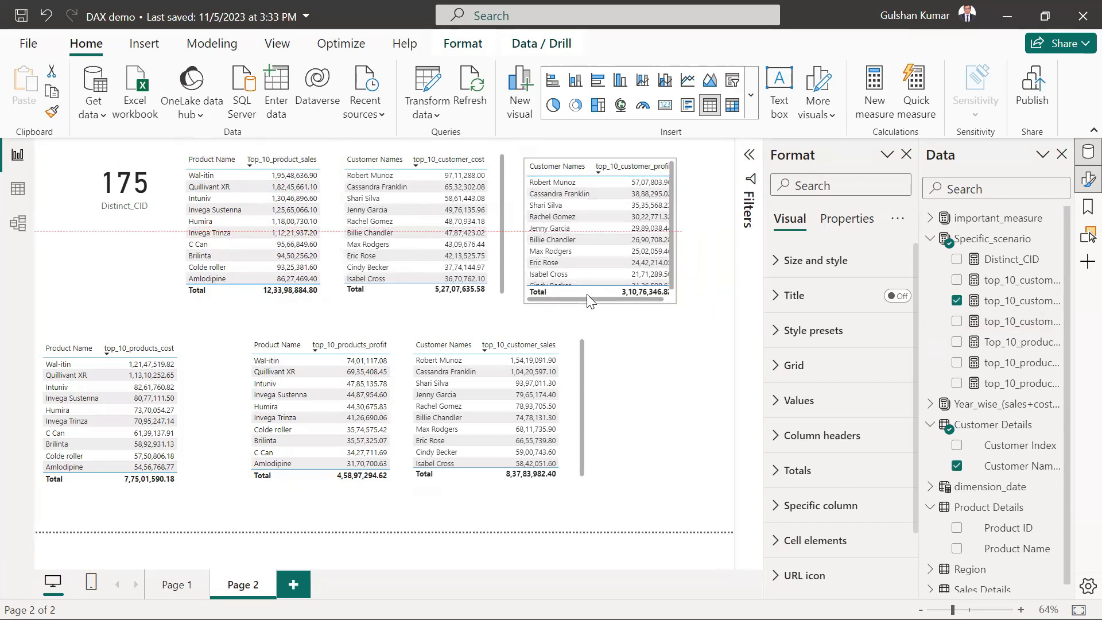